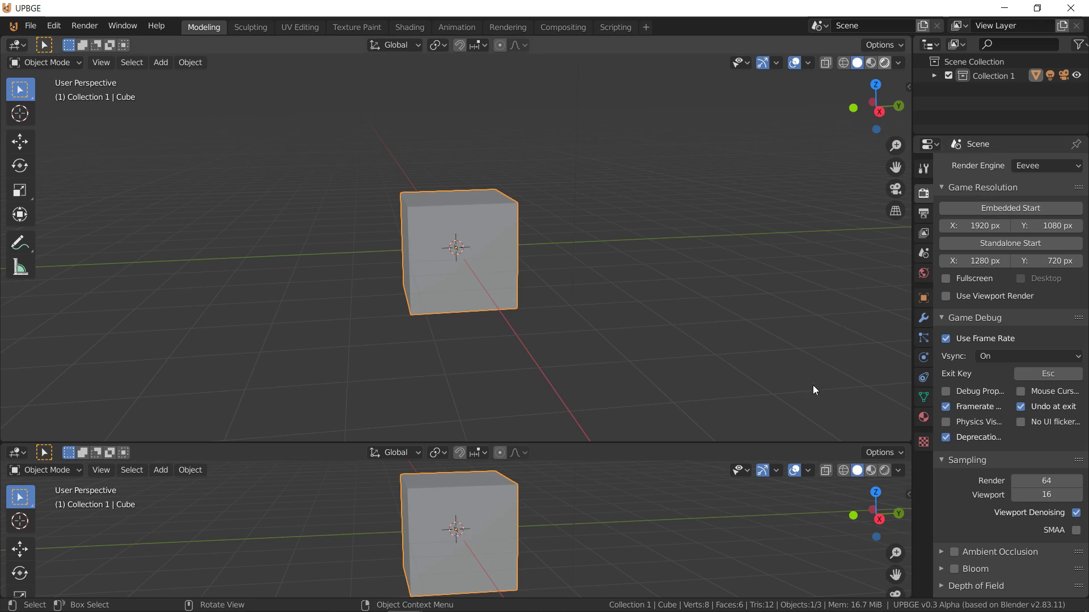
Step: Set both the blend mode and the shadow mode of the cube's material to Alpha Clip
{"action": "left_click", "coordinate": [922, 418]}
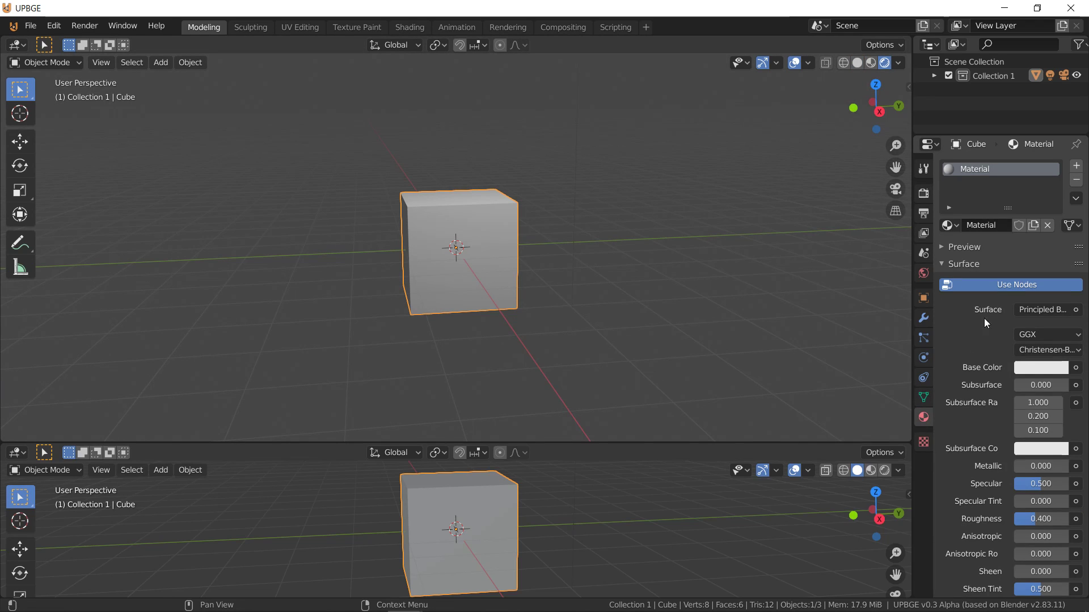
{"action": "scroll", "coordinate": [1035, 427], "scroll_direction": "down", "scroll_amount": 8}
{"action": "scroll", "coordinate": [1034, 427], "scroll_direction": "up", "scroll_amount": 5}
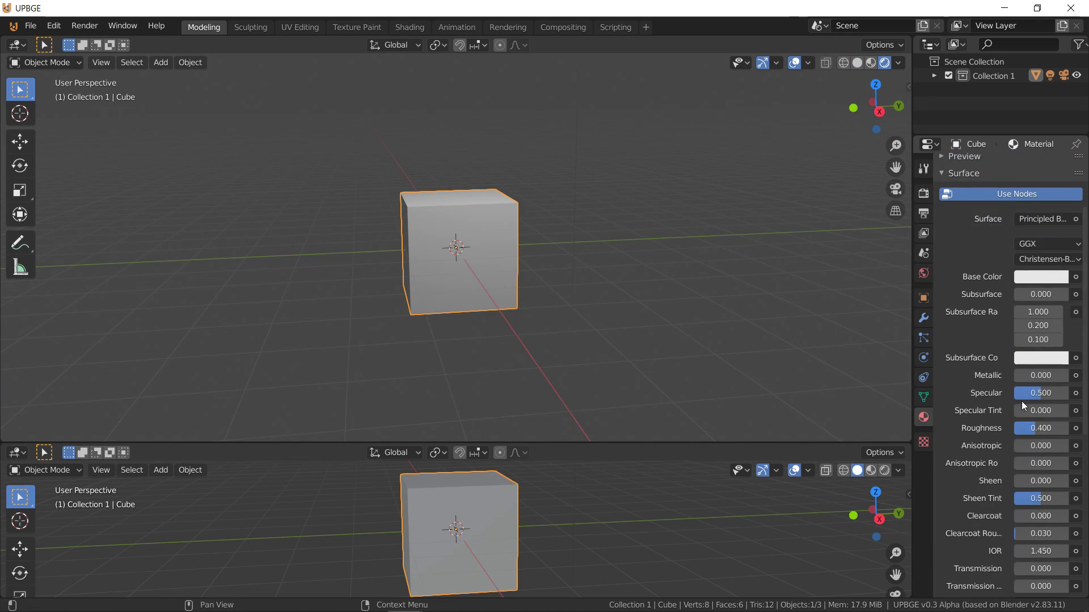
{"action": "scroll", "coordinate": [998, 295], "scroll_direction": "down", "scroll_amount": 6}
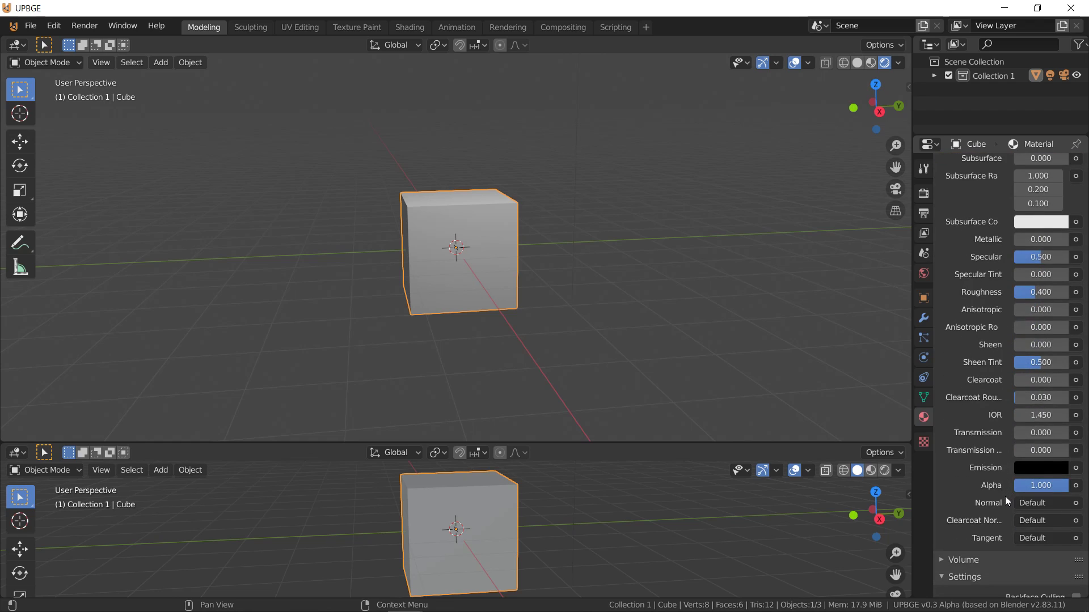
{"action": "scroll", "coordinate": [1043, 522], "scroll_direction": "down", "scroll_amount": 4}
{"action": "left_click", "coordinate": [1033, 526]}
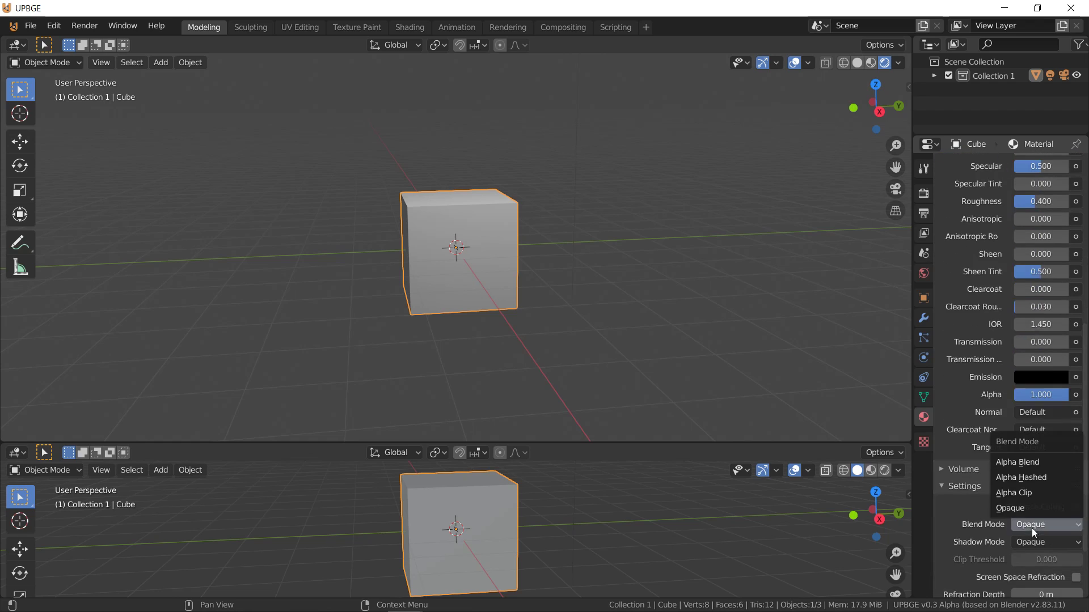
{"action": "left_click", "coordinate": [1033, 492]}
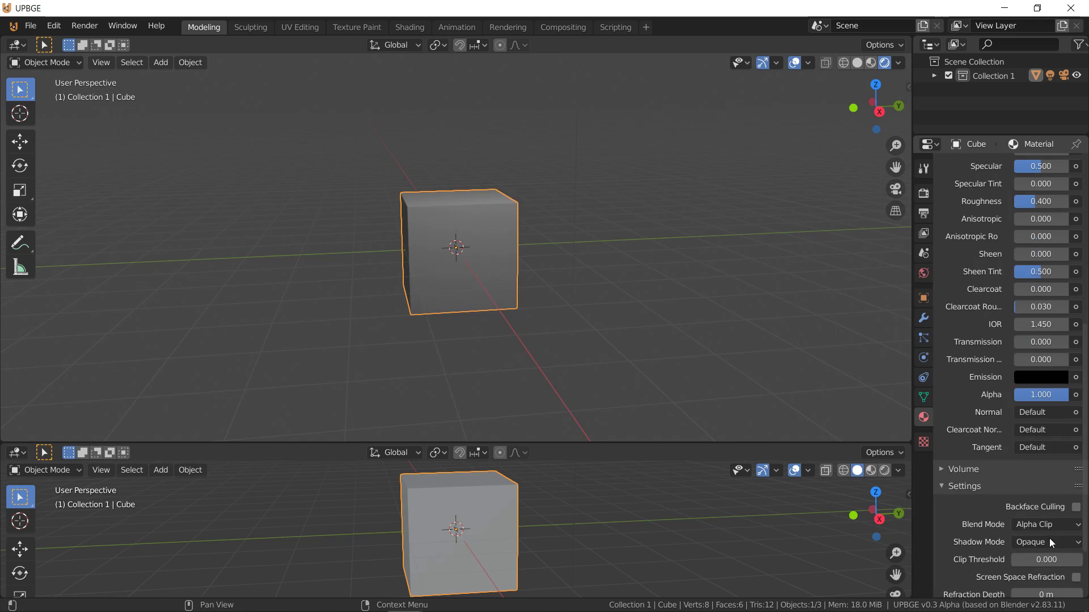
{"action": "left_click", "coordinate": [1049, 542]}
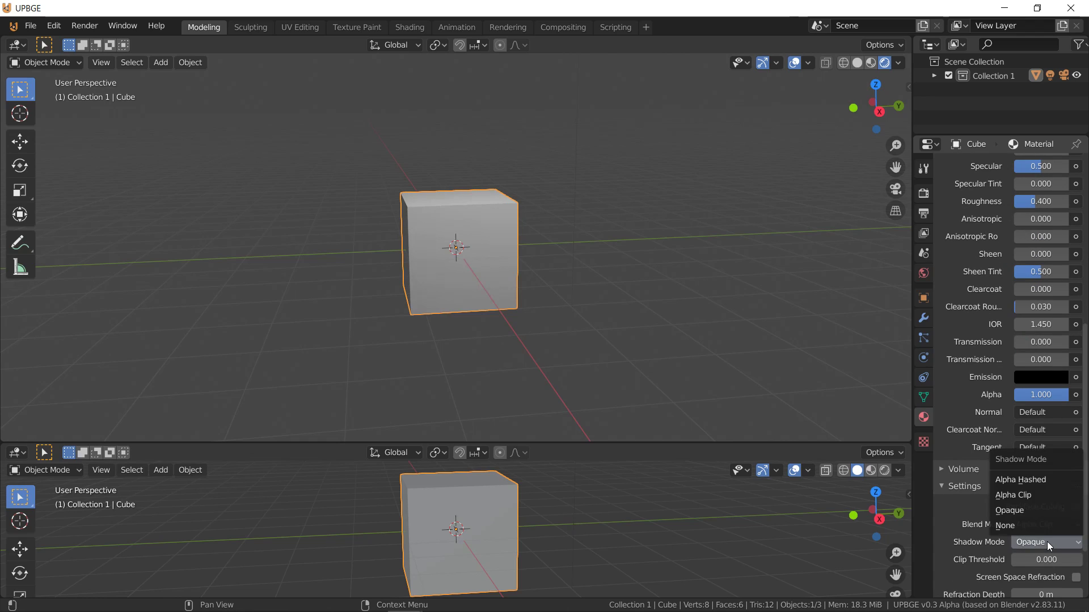
{"action": "left_click", "coordinate": [1042, 502]}
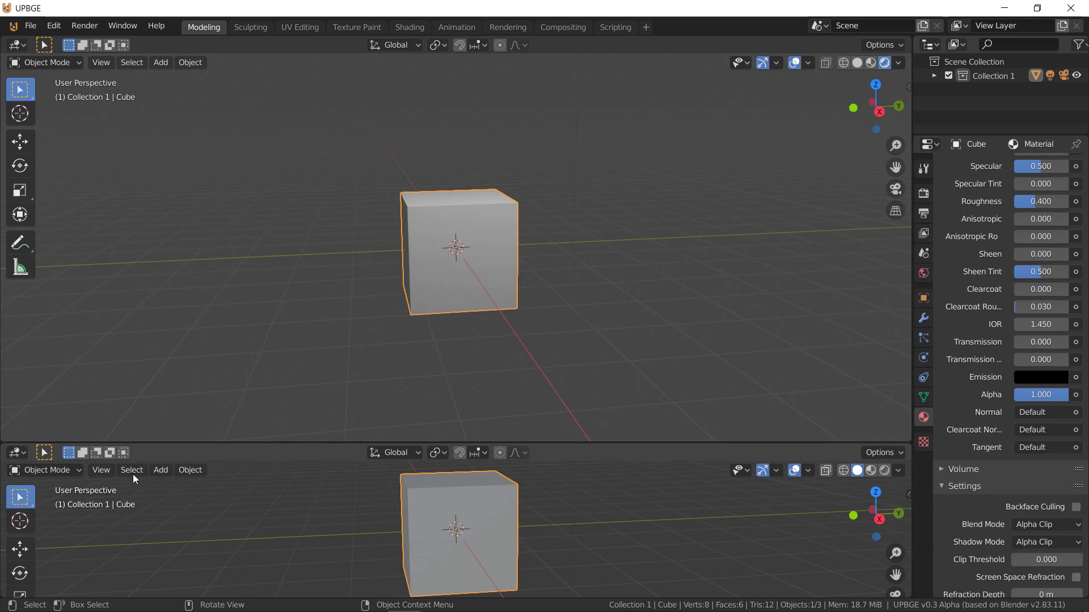
Step: Change the lower 3D viewport to the Shader Editor, showing the cube material's nodes
{"action": "left_click", "coordinate": [17, 452]}
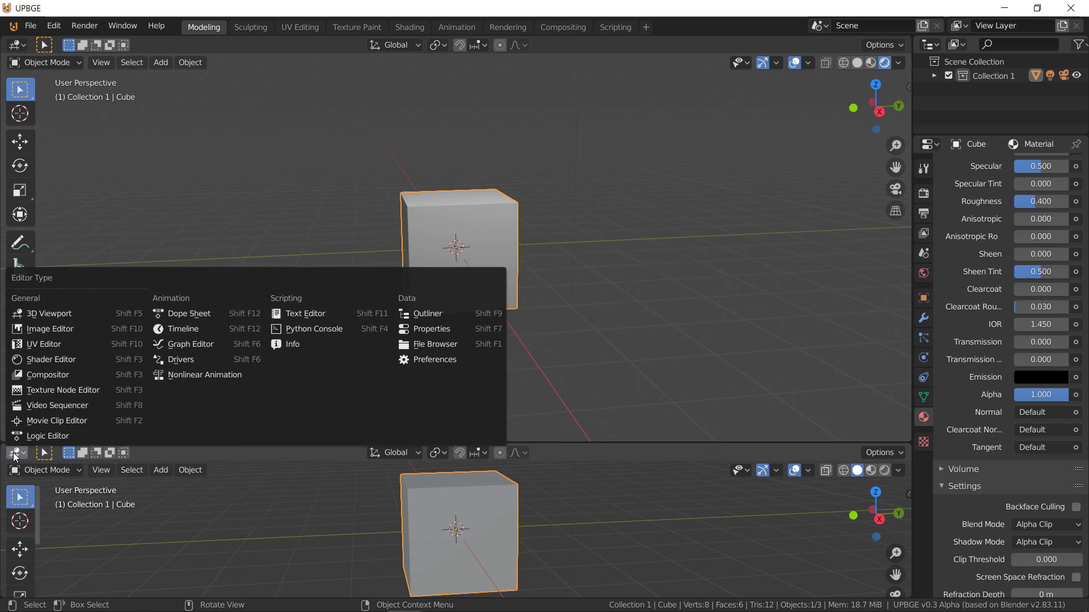
{"action": "left_click", "coordinate": [50, 359]}
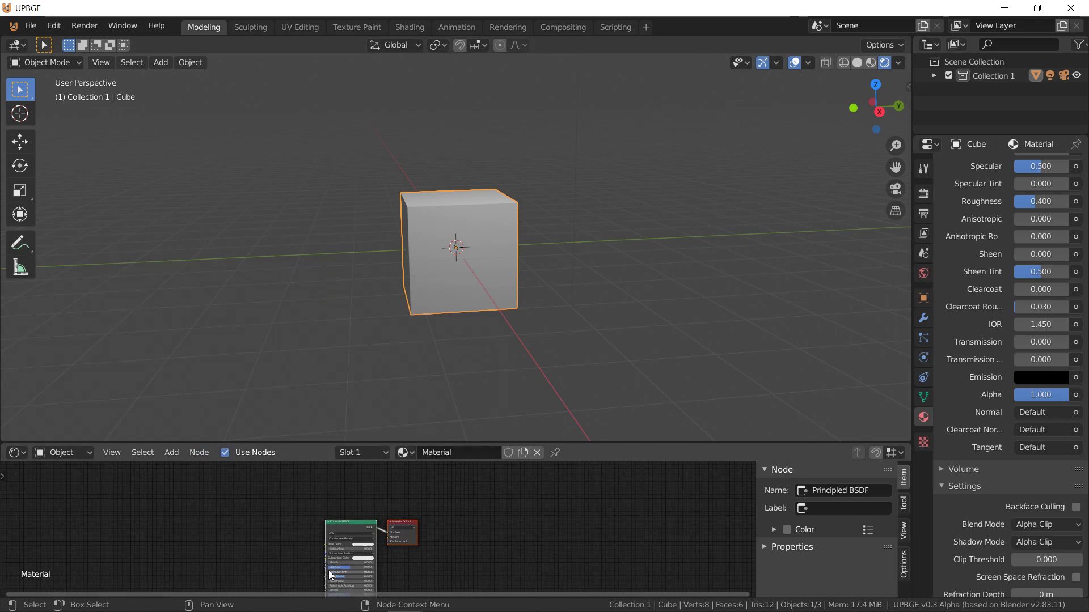
{"action": "middle_click_drag", "start_coordinate": [334, 545], "coordinate": [356, 495]}
Step: Add a Texture Coordinate node in front of the Principled BSDF in the cube's material
{"action": "left_click", "coordinate": [171, 454]}
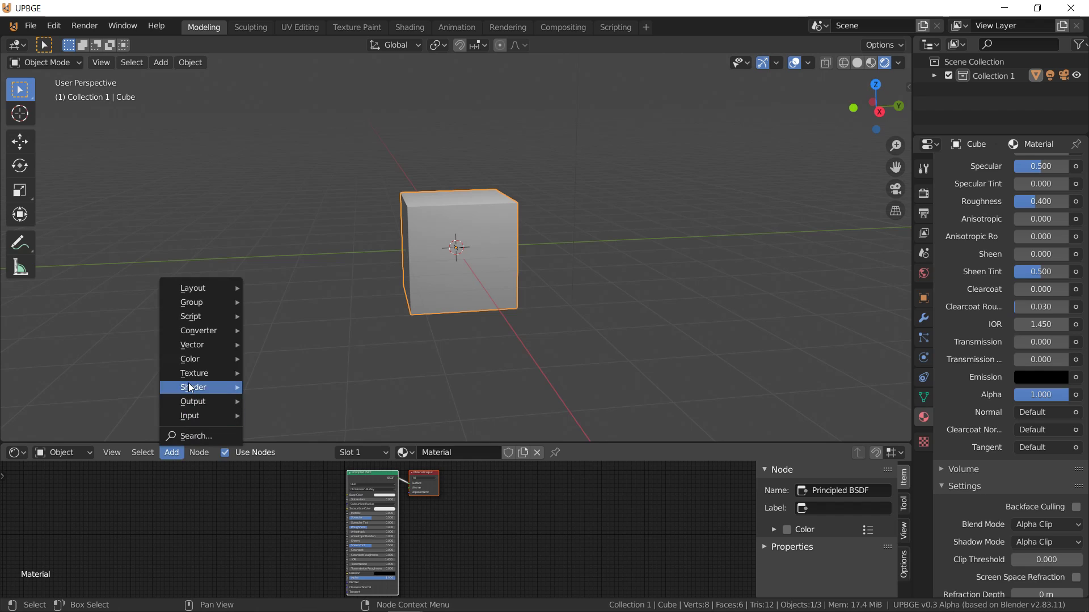
{"action": "mouse_move", "coordinate": [189, 372]}
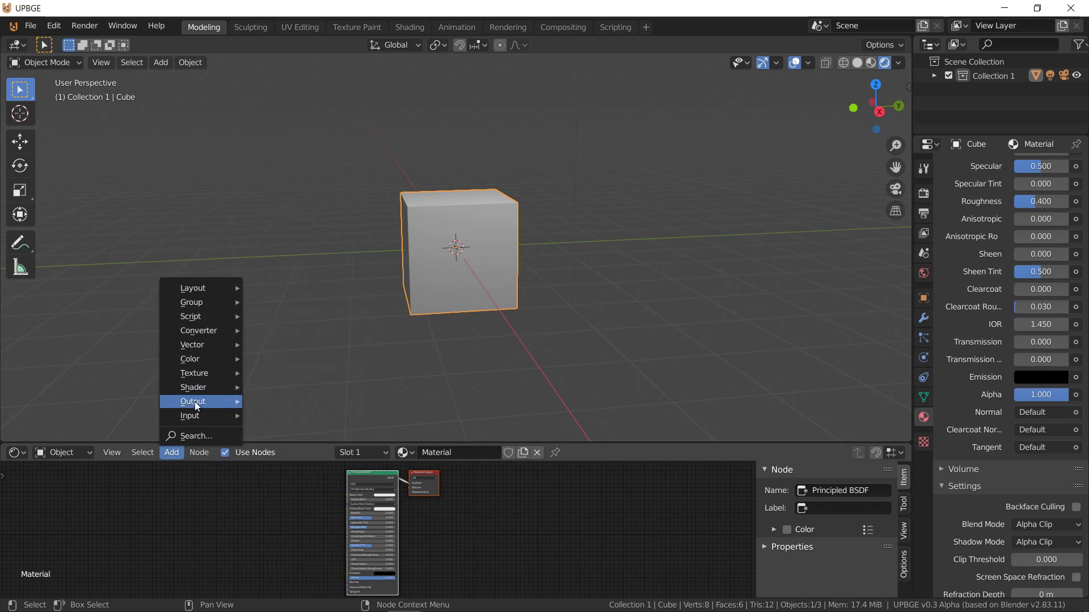
{"action": "mouse_move", "coordinate": [196, 412]}
{"action": "left_click", "coordinate": [297, 338]}
{"action": "left_click", "coordinate": [183, 246]}
Step: Add a UV sphere mesh to the scene at the 3D cursor
{"action": "left_click", "coordinate": [160, 62]}
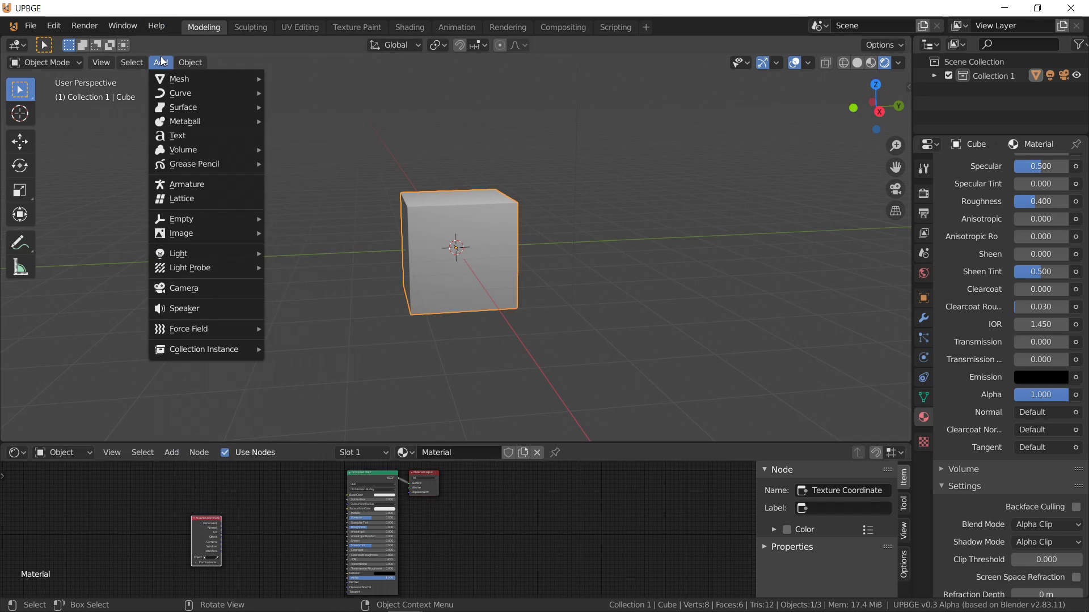
{"action": "mouse_move", "coordinate": [181, 78]}
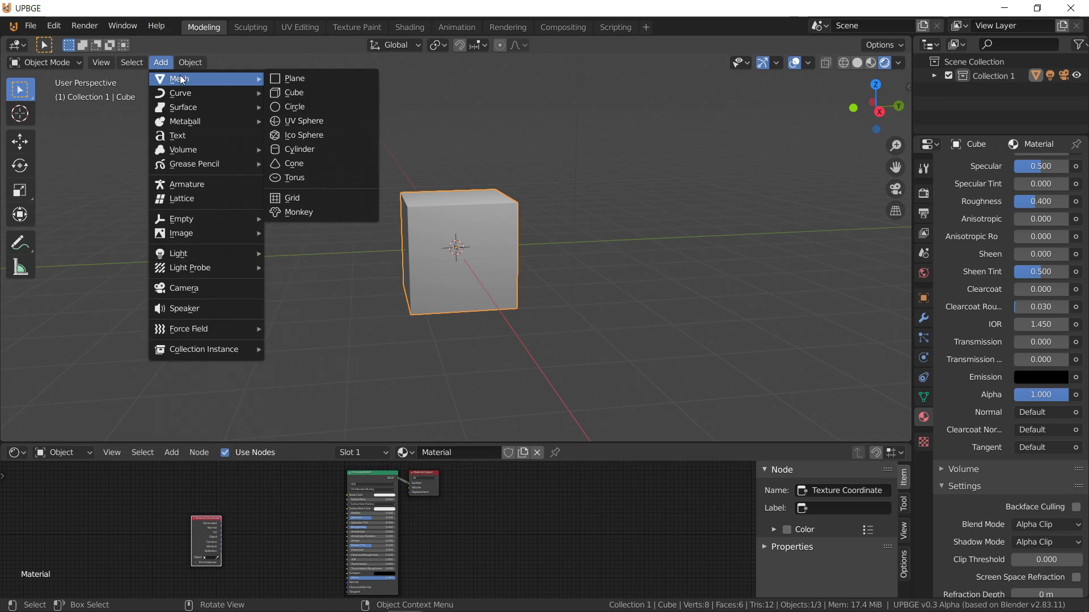
{"action": "left_click", "coordinate": [321, 122]}
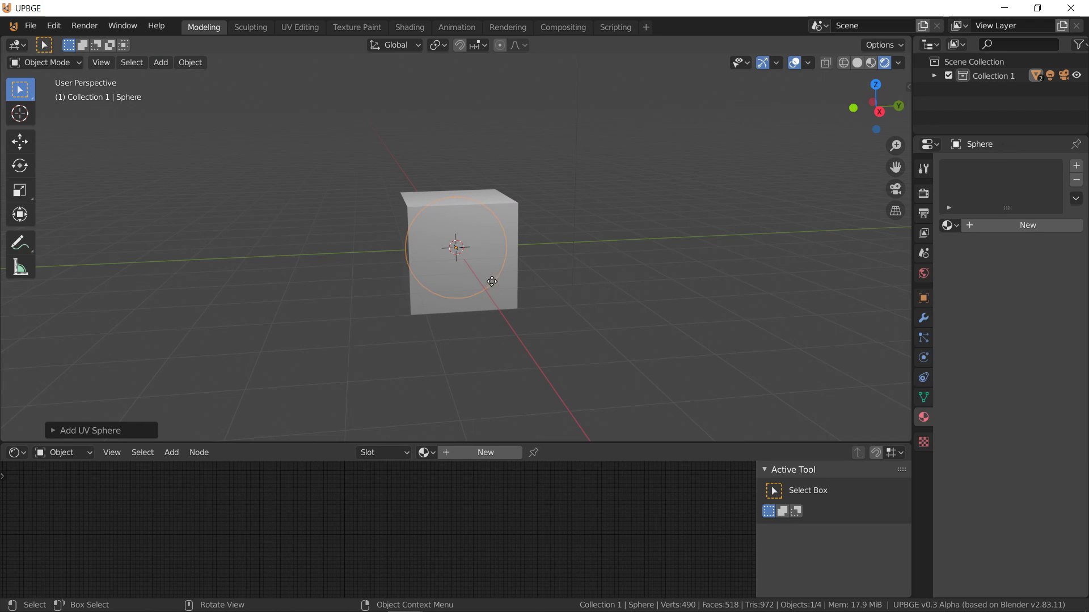
{"action": "key", "text": "Tab"}
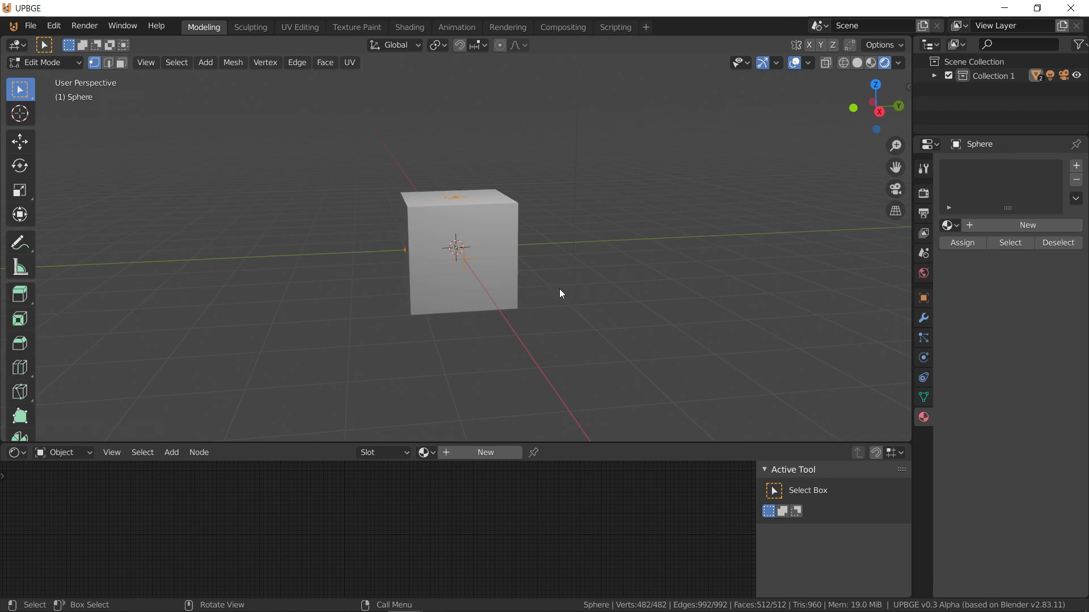
{"action": "key", "text": "g"}
{"action": "key", "text": "y"}
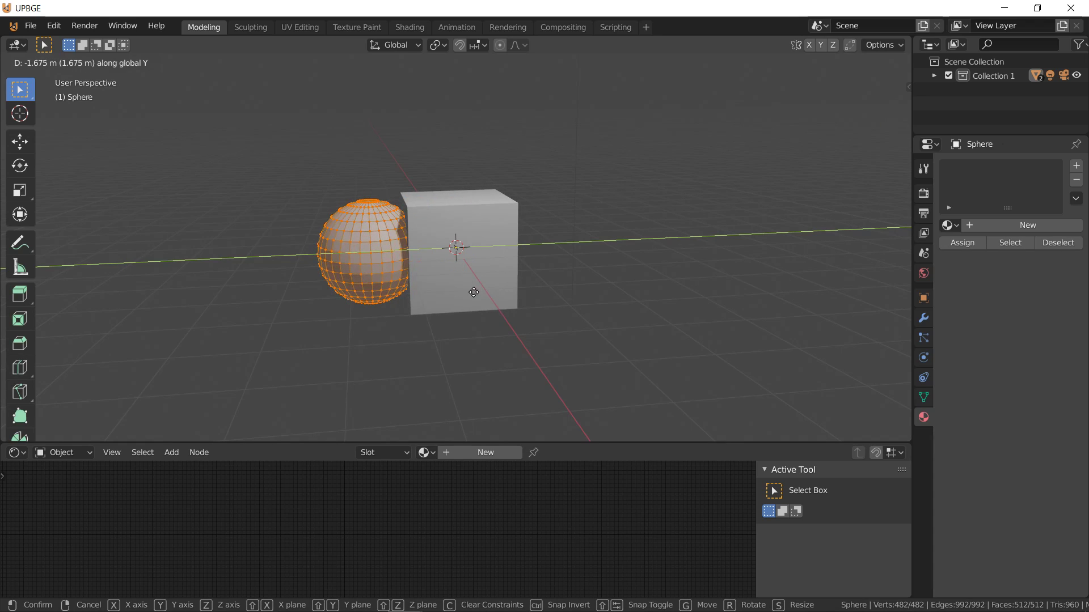
{"action": "key", "text": "Escape"}
{"action": "key", "text": "Tab"}
Step: Move the sphere object -5 m along the global Y axis and shade it smooth
{"action": "key", "text": "g"}
{"action": "key", "text": "y"}
{"action": "key", "text": "5"}
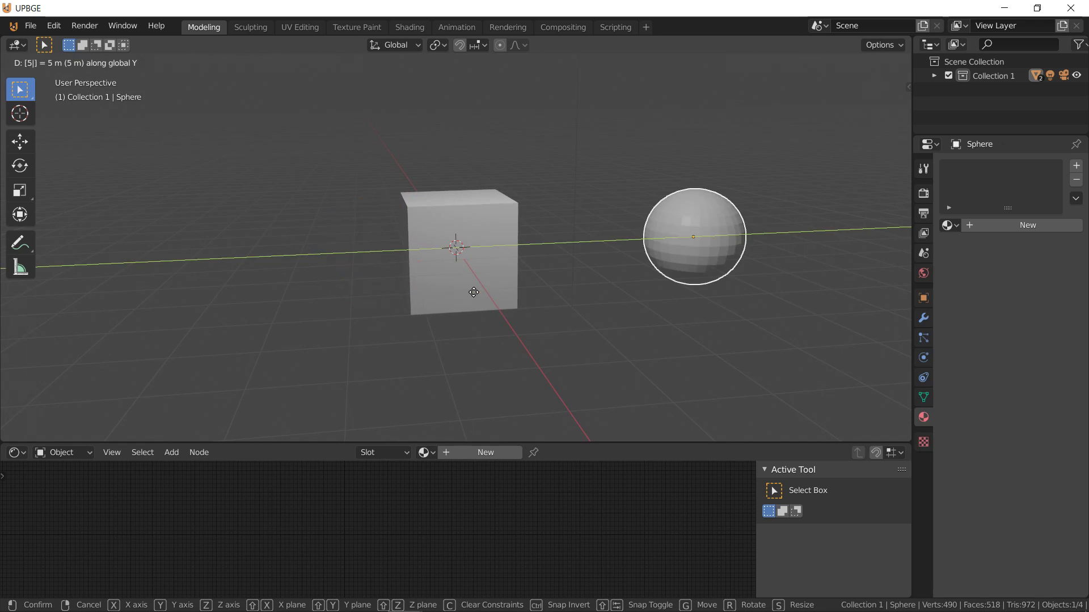
{"action": "key", "text": "minus"}
{"action": "key", "text": "Return"}
{"action": "key", "text": "Tab"}
{"action": "key", "text": "Tab"}
{"action": "left_click", "coordinate": [189, 62]}
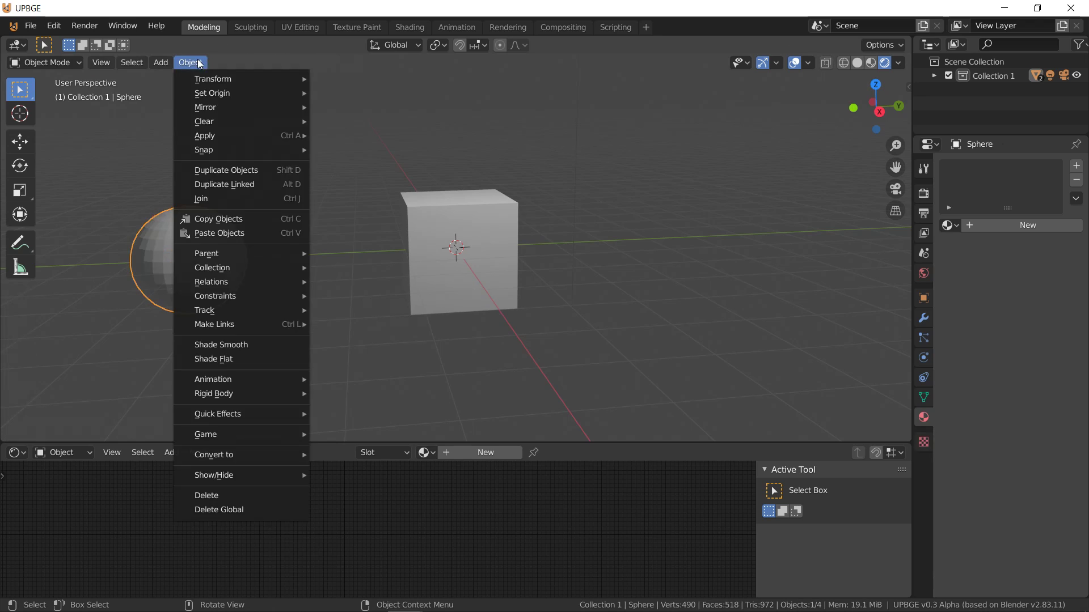
{"action": "left_click", "coordinate": [239, 345]}
Step: Set the sphere as the Texture Coordinate node's object in the cube's material and connect its Object output to the Principled BSDF's Alpha
{"action": "left_click", "coordinate": [426, 255]}
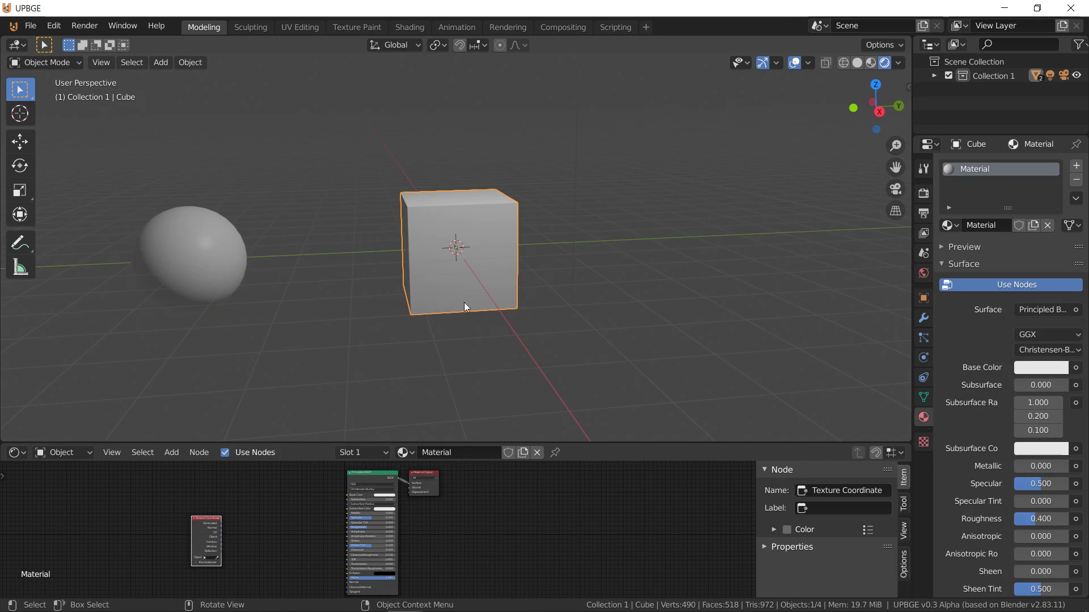
{"action": "left_click", "coordinate": [206, 561]}
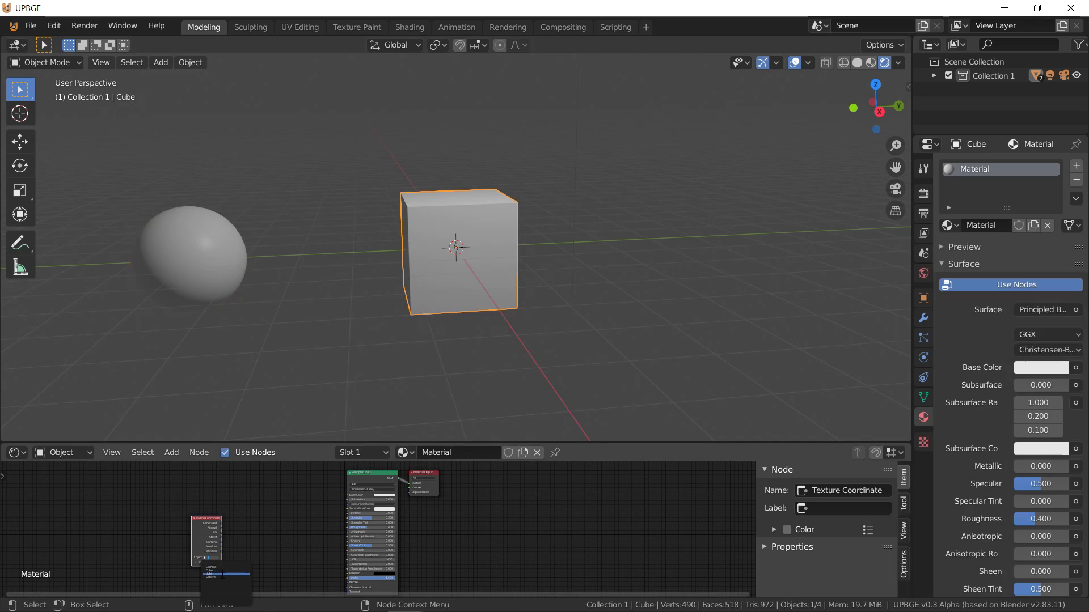
{"action": "left_click", "coordinate": [234, 560]}
{"action": "scroll", "coordinate": [264, 536], "scroll_direction": "up", "scroll_amount": 4}
{"action": "left_click", "coordinate": [69, 540]}
{"action": "scroll", "coordinate": [101, 478], "scroll_direction": "down", "scroll_amount": 2}
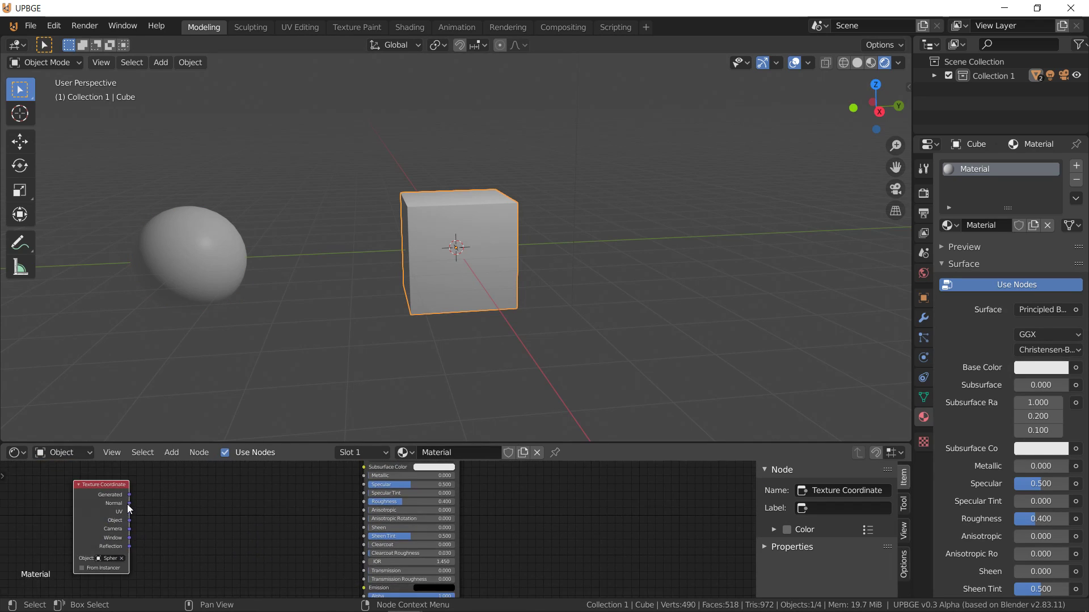
{"action": "left_click_drag", "start_coordinate": [128, 520], "coordinate": [363, 596]}
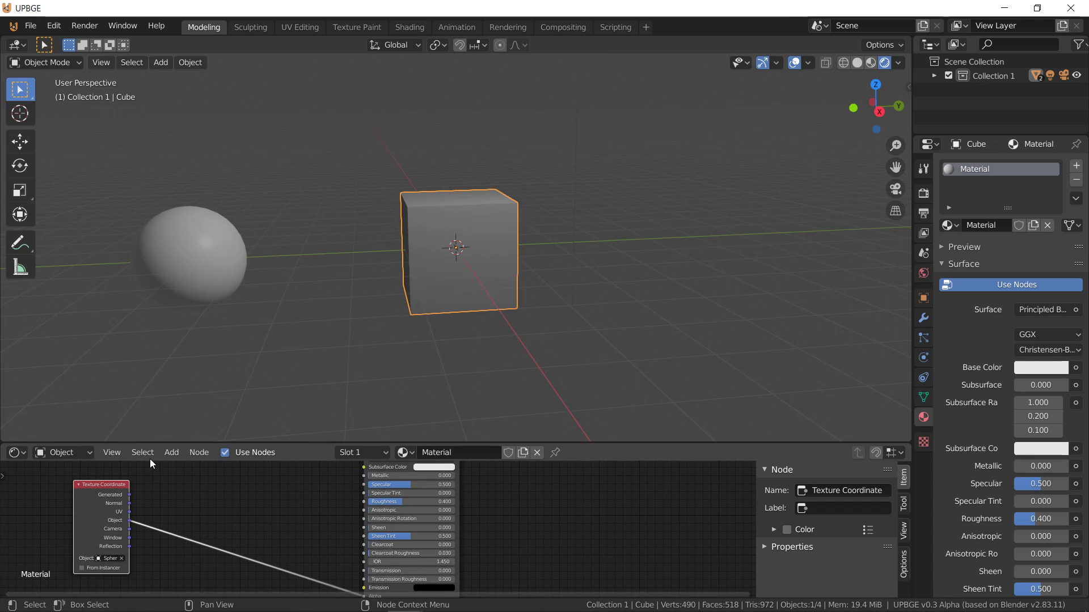
Step: Insert a Musgrave Texture node into the link between the Texture Coordinate node and the Principled BSDF's Alpha
{"action": "left_click", "coordinate": [172, 453]}
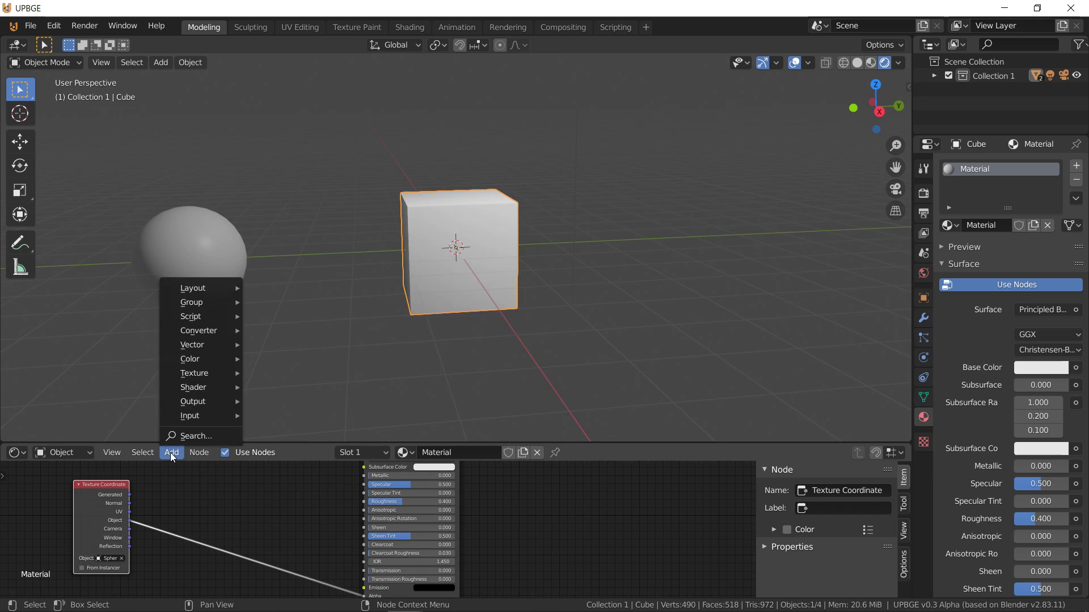
{"action": "mouse_move", "coordinate": [195, 373]}
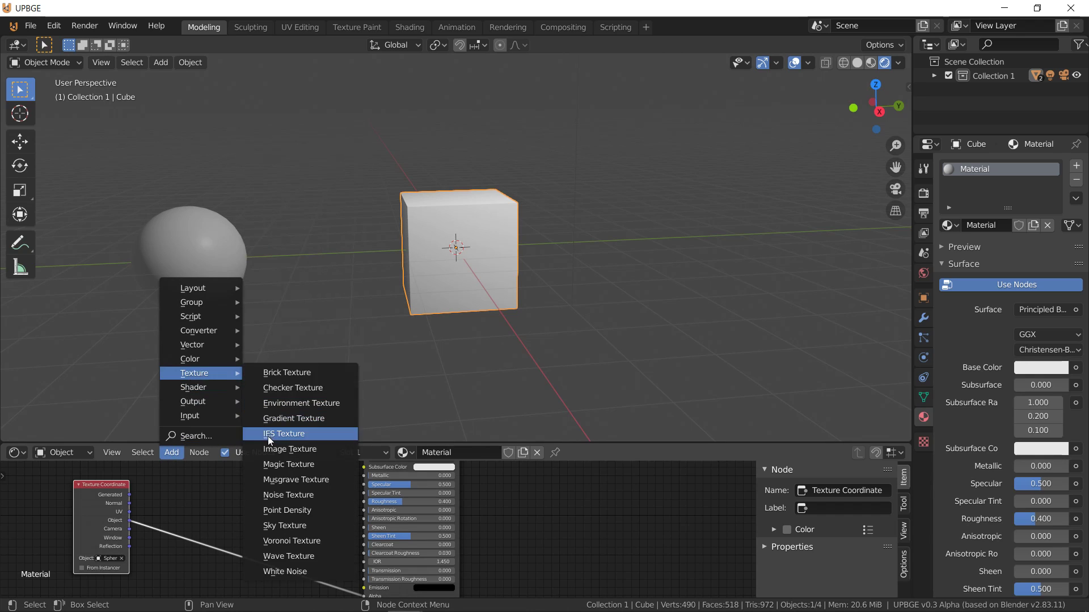
{"action": "left_click", "coordinate": [276, 481]}
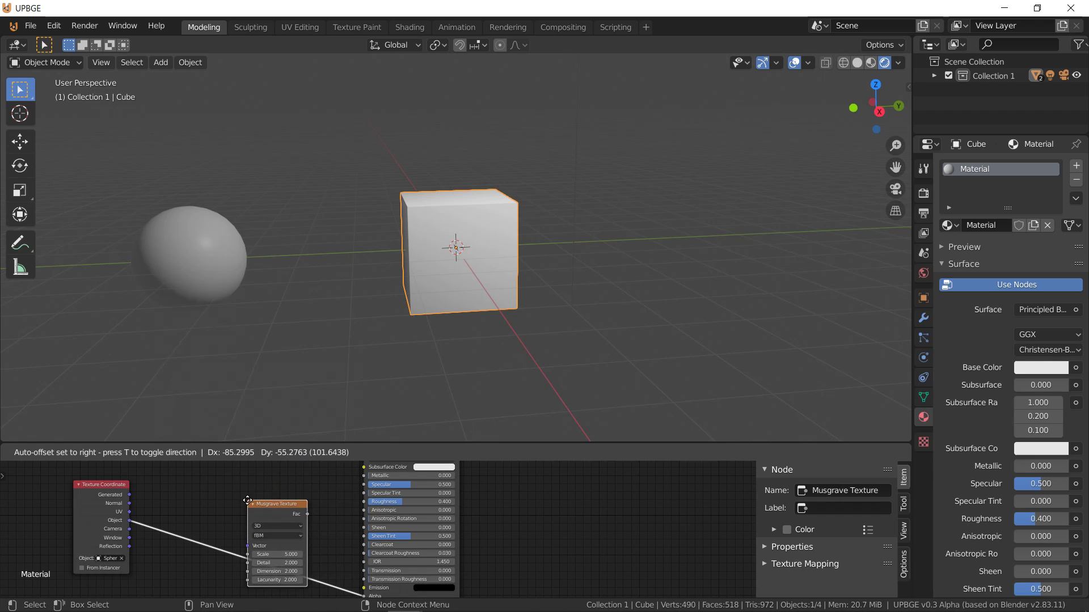
{"action": "left_click", "coordinate": [247, 500]}
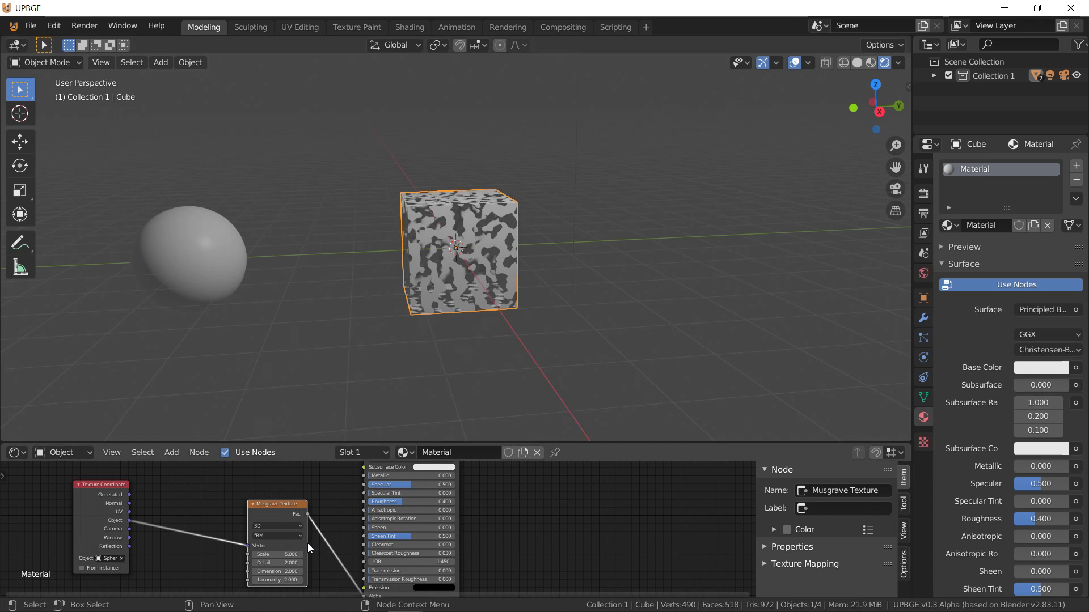
Step: Test how moving the sphere shifts the cutout pattern on the cube, and cancel the move
{"action": "scroll", "coordinate": [322, 397], "scroll_direction": "up", "scroll_amount": 3}
{"action": "middle_click_drag", "start_coordinate": [322, 397], "coordinate": [375, 341]}
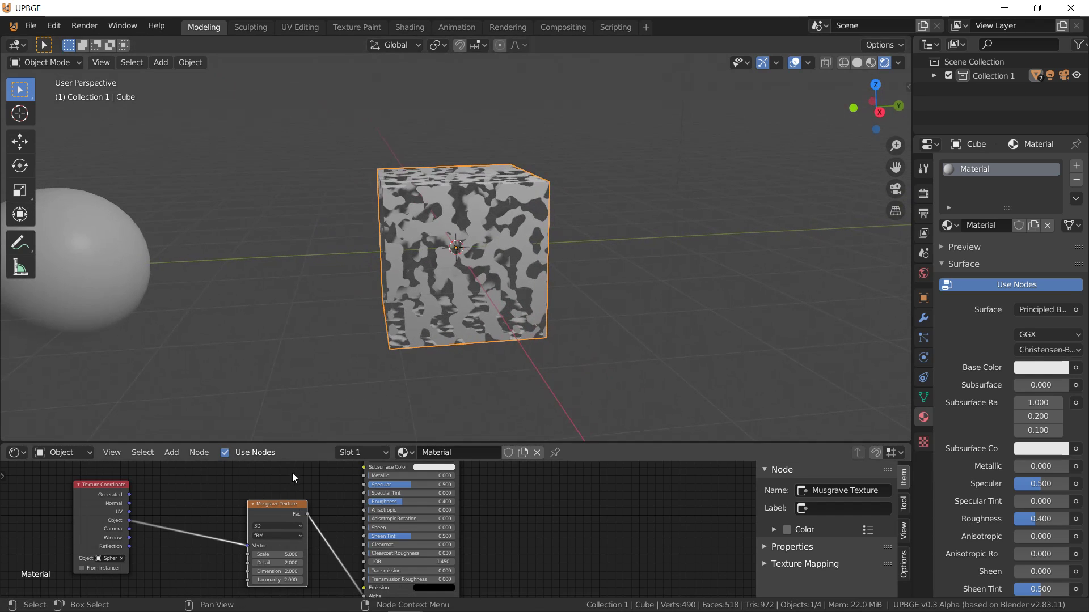
{"action": "left_click", "coordinate": [107, 302]}
{"action": "key", "text": "g"}
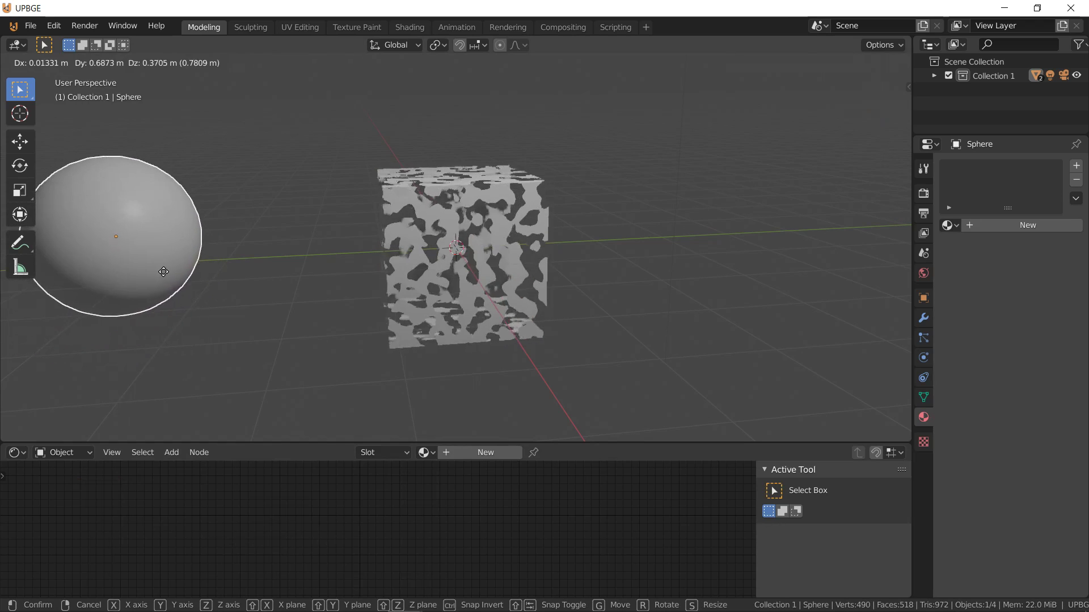
{"action": "left_click", "coordinate": [134, 328]}
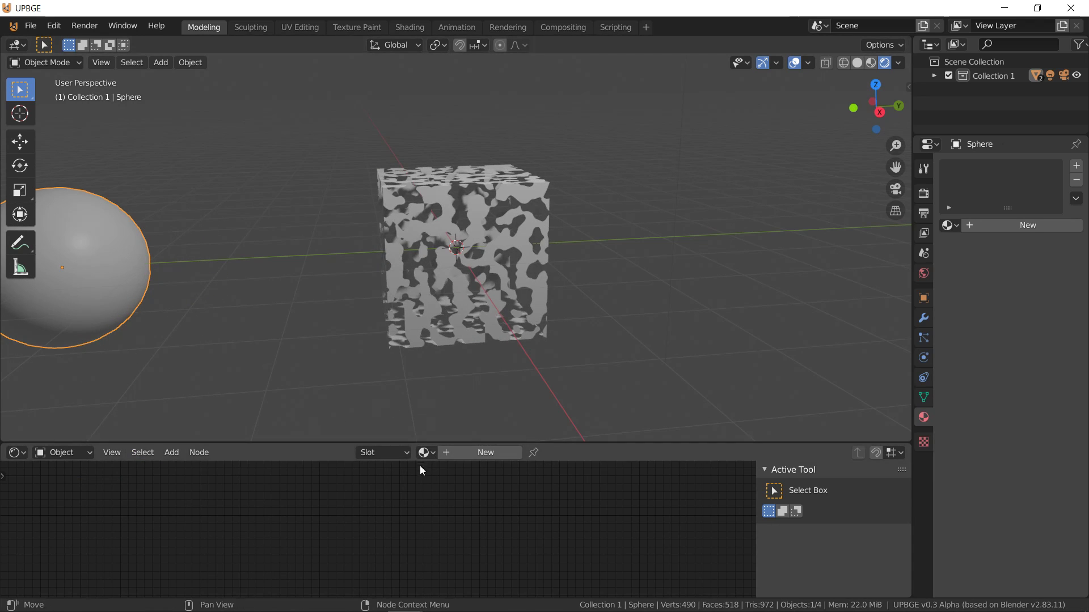
Step: Add a Gradient Texture node to the cube's material and connect the Texture Coordinate node's Object output to its Vector input
{"action": "left_click", "coordinate": [400, 290]}
{"action": "left_click", "coordinate": [172, 452]}
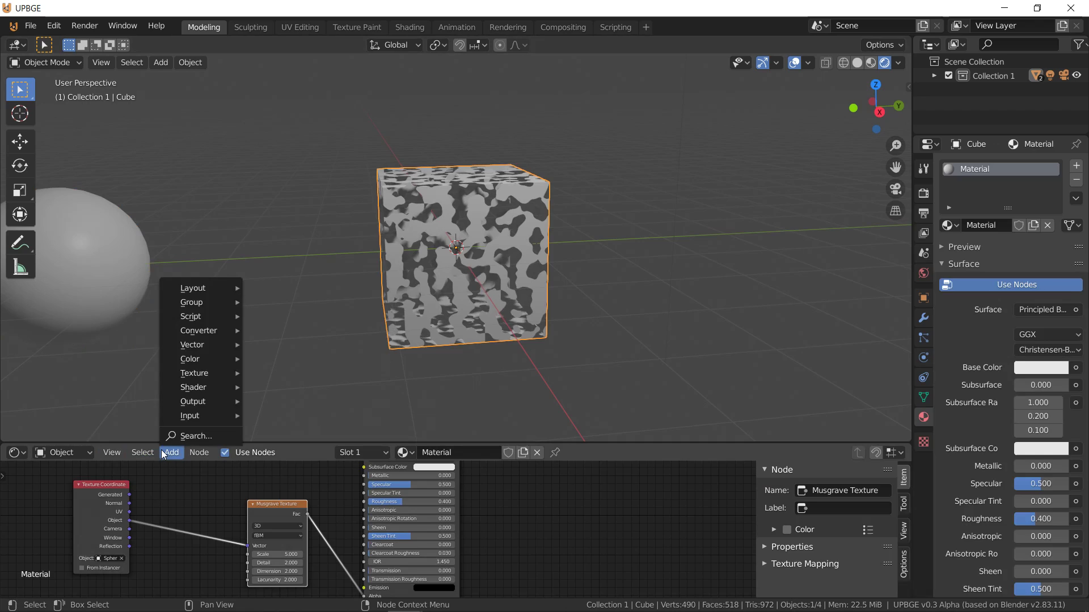
{"action": "mouse_move", "coordinate": [188, 373]}
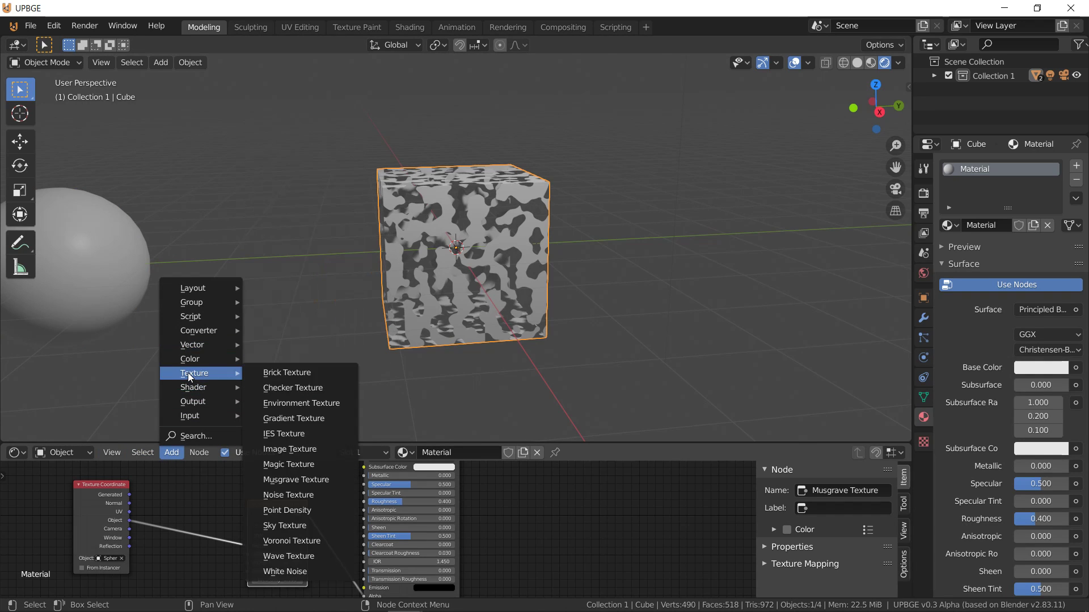
{"action": "left_click", "coordinate": [253, 418]}
{"action": "left_click", "coordinate": [168, 484]}
{"action": "middle_click_drag", "start_coordinate": [168, 485], "coordinate": [159, 510]}
{"action": "left_click_drag", "start_coordinate": [120, 545], "coordinate": [200, 516]}
Step: Set the gradient type to Quadratic sphere and move the Musgrave Texture node directly beneath the Gradient Texture node
{"action": "left_click", "coordinate": [213, 509]}
{"action": "left_click", "coordinate": [224, 558]}
{"action": "left_click_drag", "start_coordinate": [268, 544], "coordinate": [217, 549]}
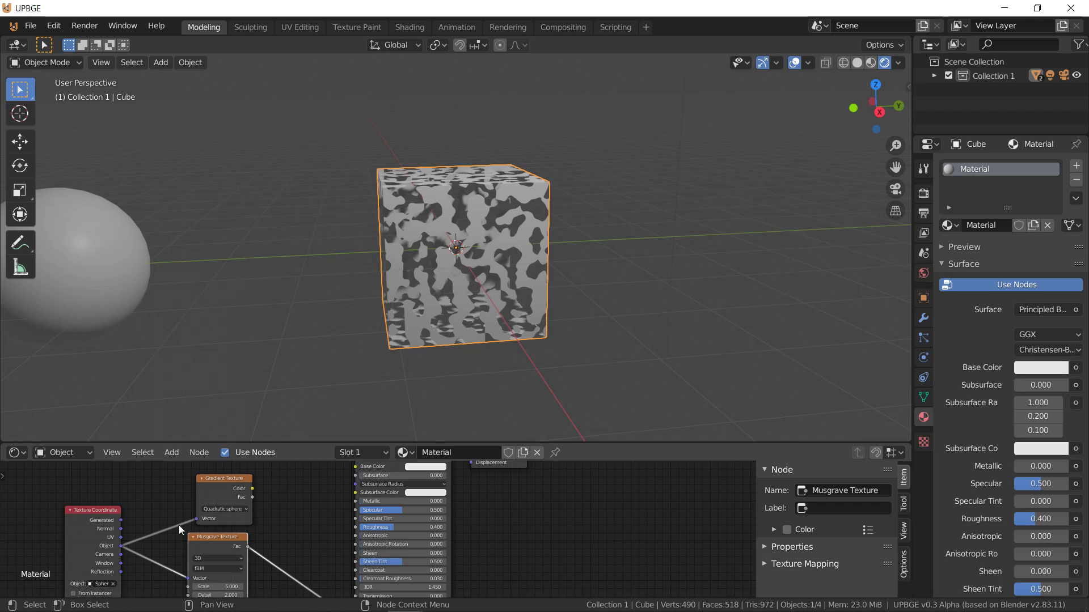
Step: Insert a Math node set to Add into the link between the Musgrave Texture and the Principled BSDF's Alpha
{"action": "left_click", "coordinate": [170, 453]}
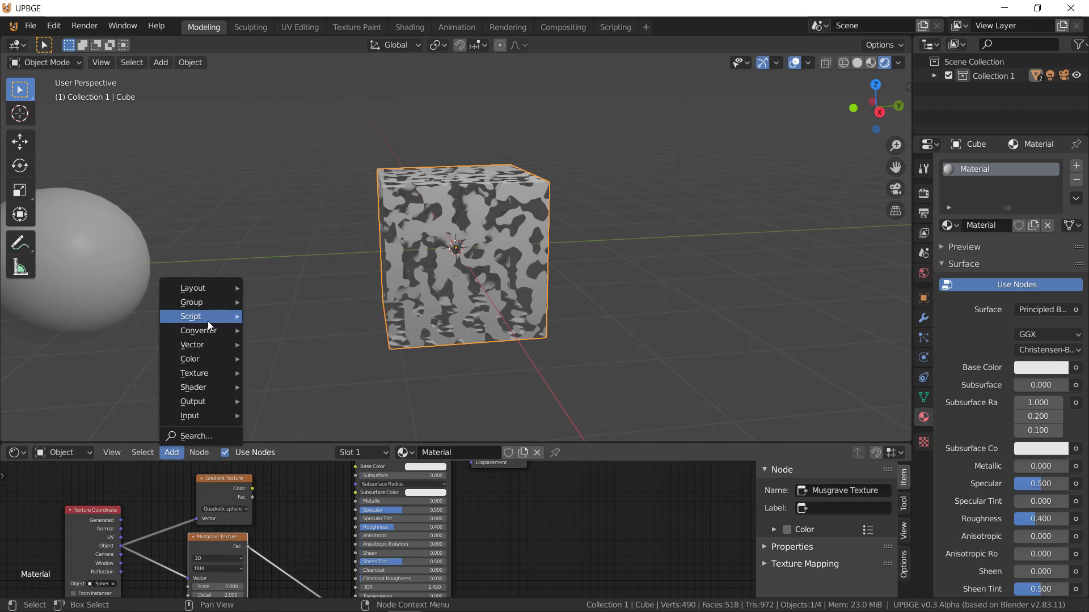
{"action": "mouse_move", "coordinate": [205, 329]}
{"action": "left_click", "coordinate": [271, 437]}
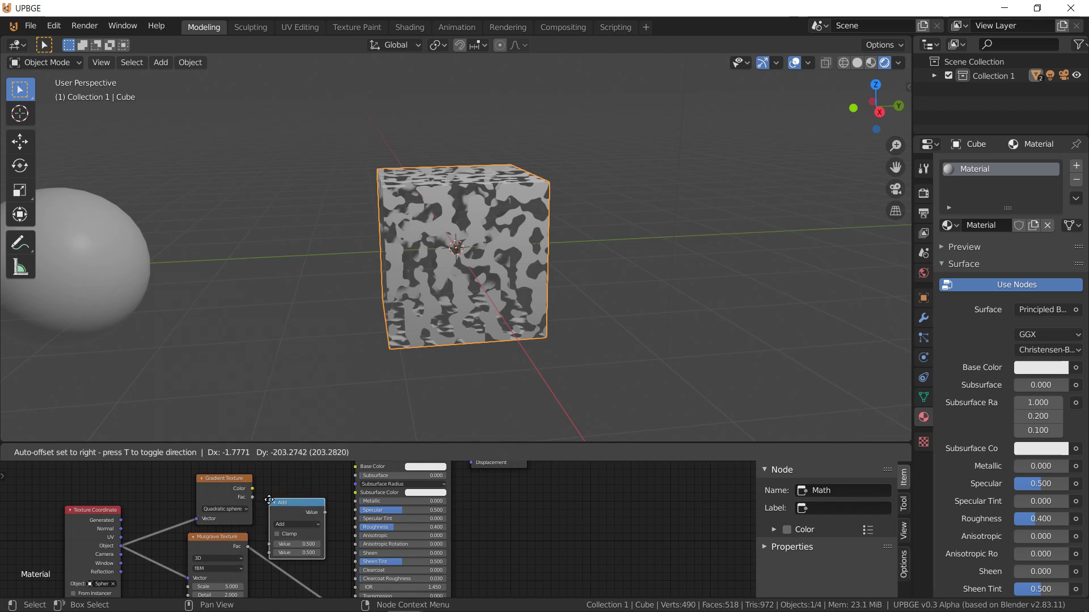
{"action": "left_click", "coordinate": [278, 546]}
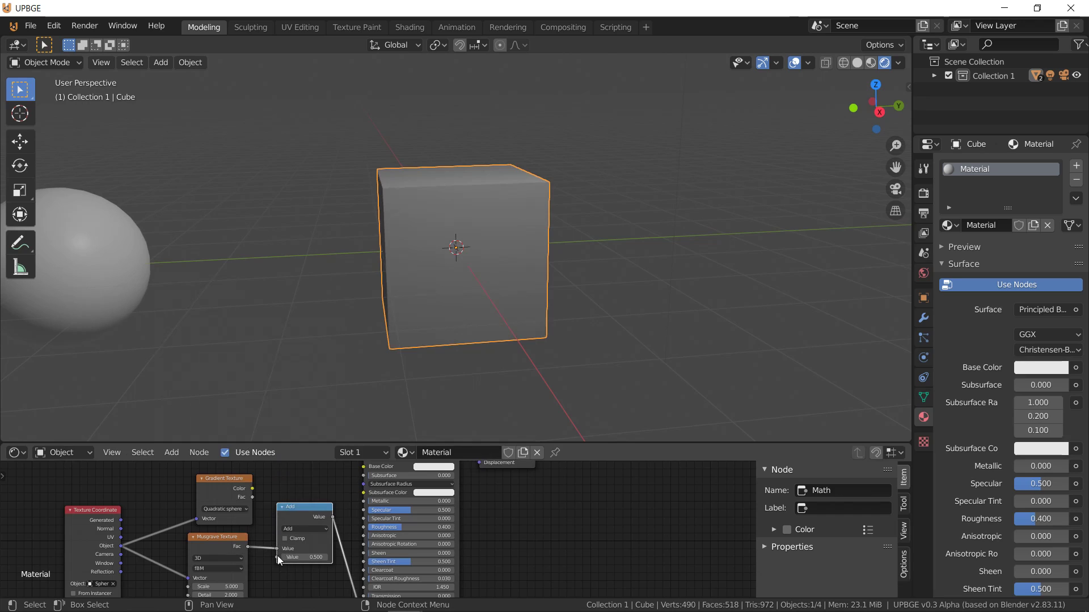
Step: Connect the Gradient Texture node's Color output to the Add node's second Value input
{"action": "left_click_drag", "start_coordinate": [252, 488], "coordinate": [280, 557]}
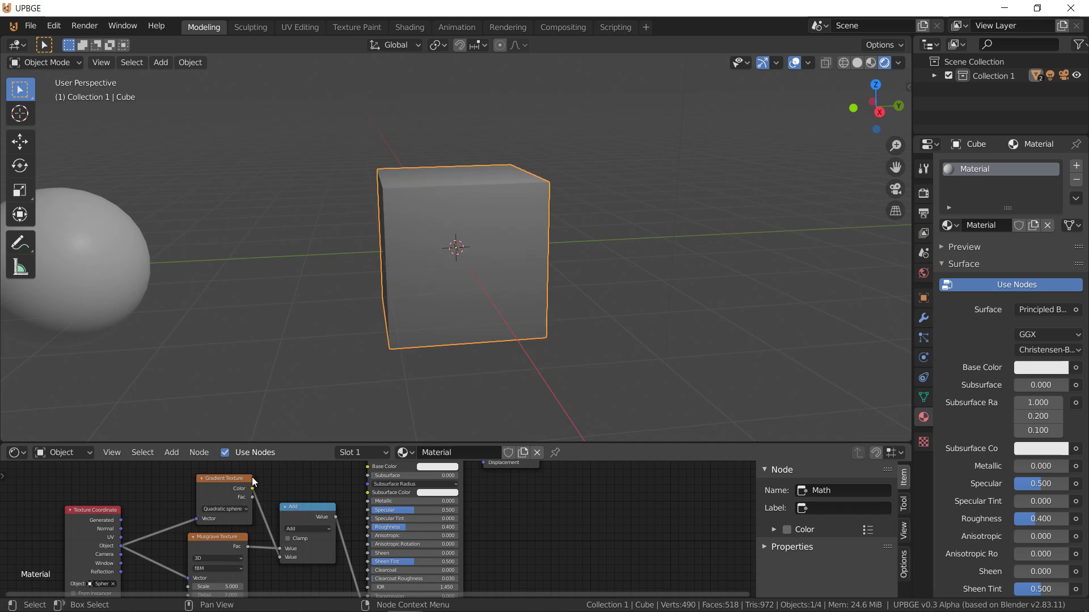
{"action": "left_click", "coordinate": [172, 452]}
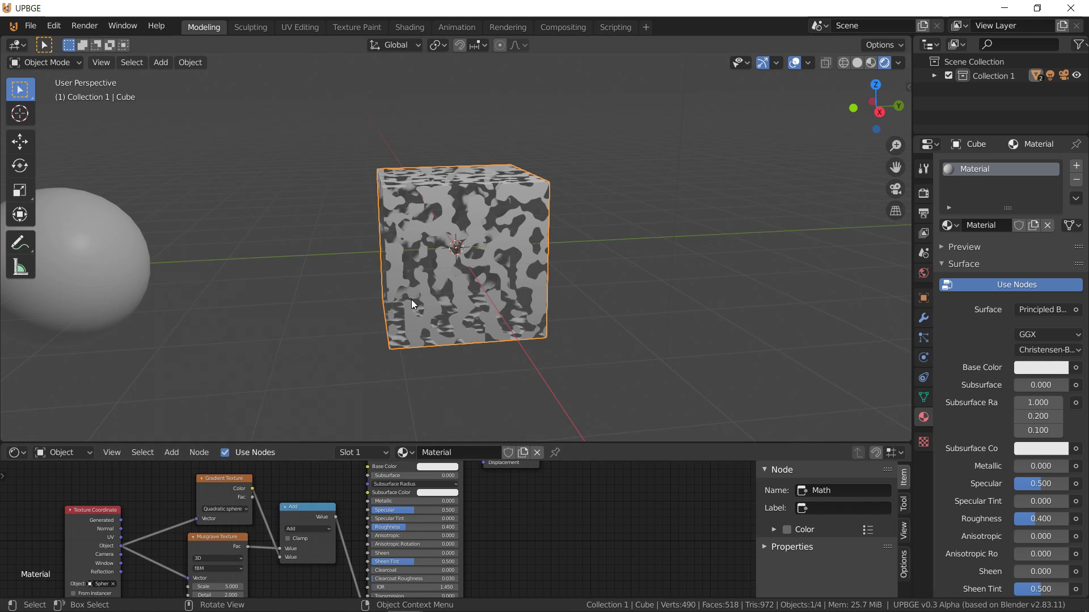
Step: Move the sphere along the Y axis until it sits just beside the cube
{"action": "left_click", "coordinate": [141, 280]}
{"action": "key", "text": "g"}
{"action": "key", "text": "y"}
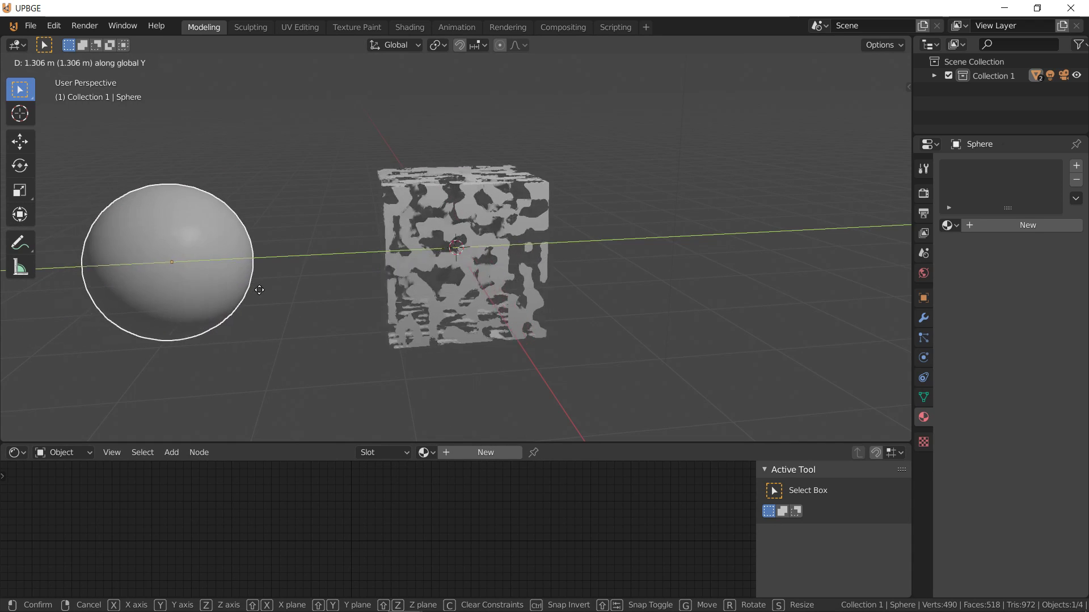
{"action": "left_click", "coordinate": [363, 316]}
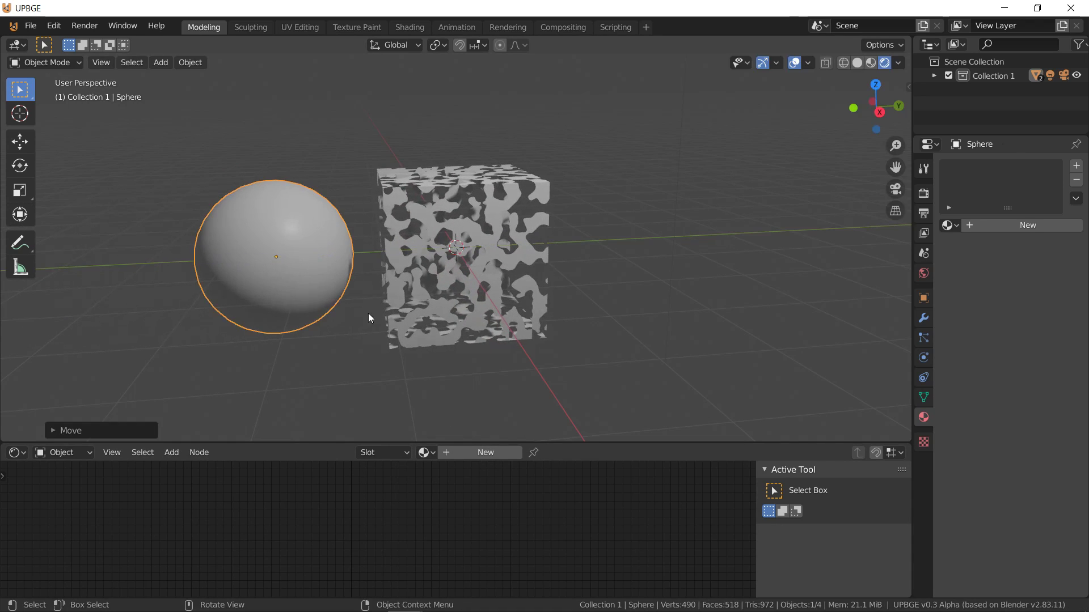
Step: Insert a Vector Math node into the cube material's link between the Texture Coordinate and Gradient Texture nodes
{"action": "left_click", "coordinate": [417, 279]}
{"action": "middle_click_drag", "start_coordinate": [150, 541], "coordinate": [187, 515]}
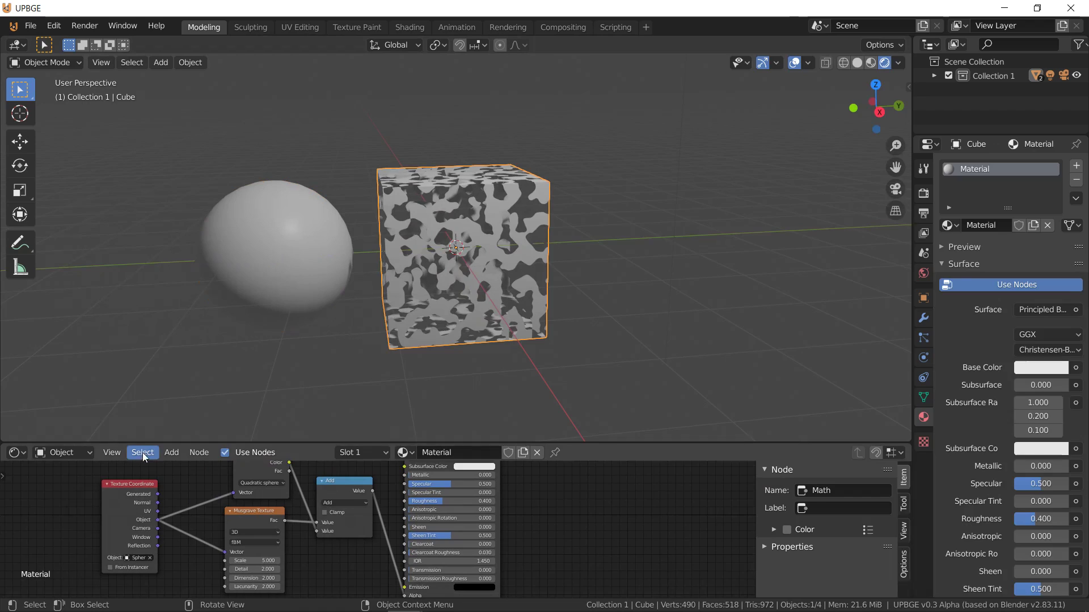
{"action": "left_click", "coordinate": [171, 452]}
{"action": "mouse_move", "coordinate": [193, 372]}
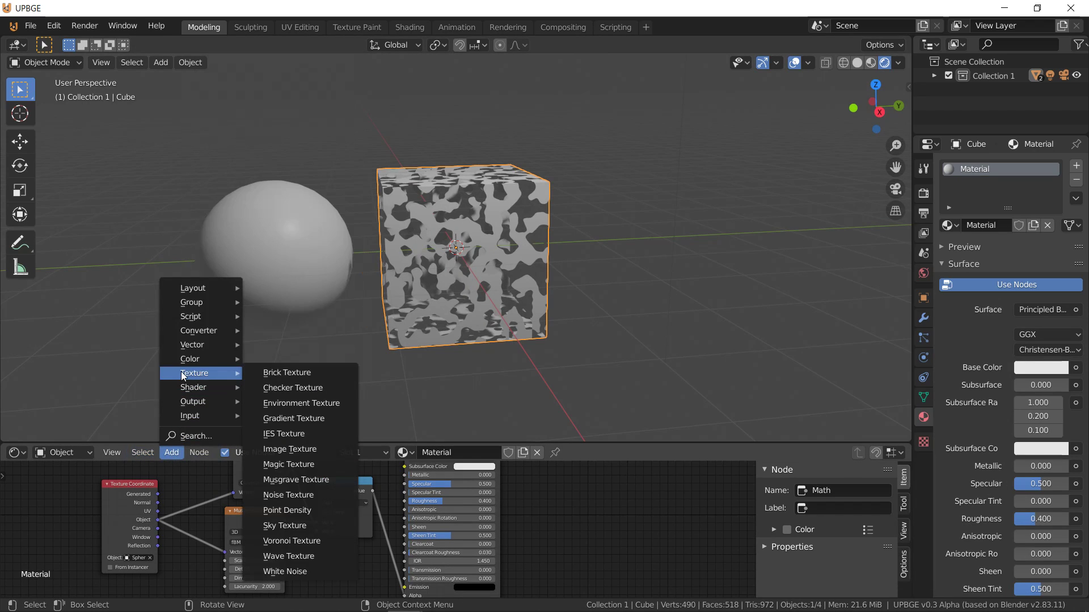
{"action": "mouse_move", "coordinate": [202, 329]}
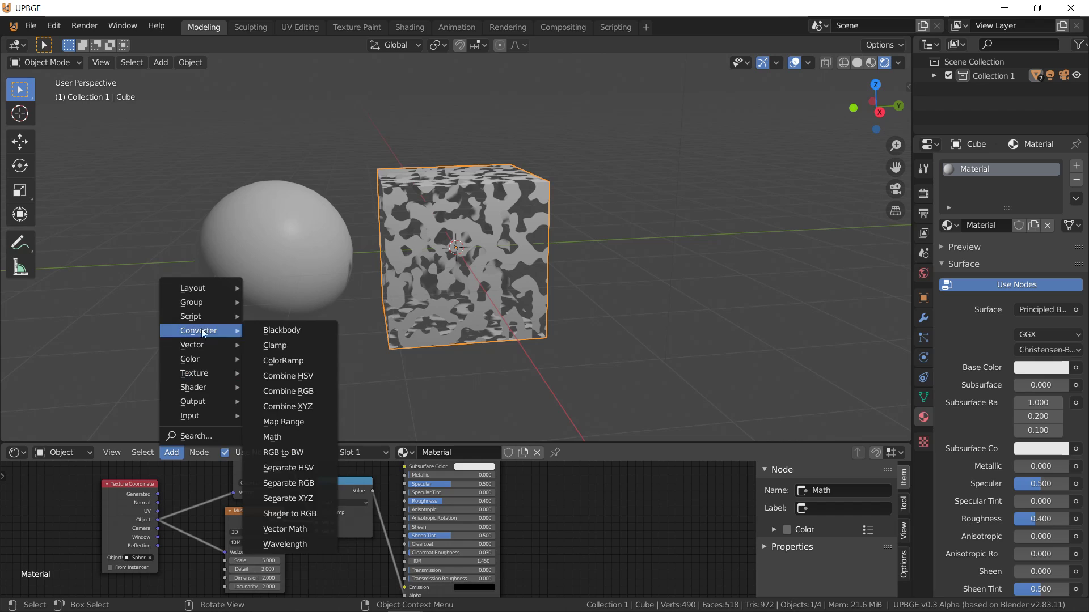
{"action": "left_click", "coordinate": [290, 529]}
{"action": "left_click", "coordinate": [215, 482]}
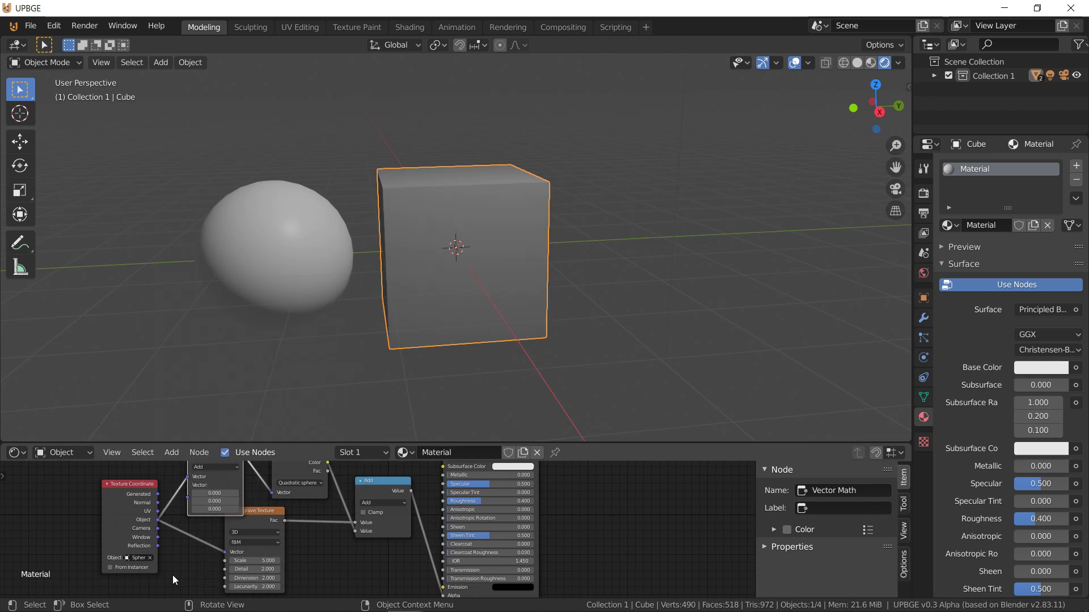
Step: Change the Vector Math node's operation to Scale and set its scale to 0.1
{"action": "scroll", "coordinate": [212, 479], "scroll_direction": "up", "scroll_amount": 1}
{"action": "left_click", "coordinate": [196, 485]}
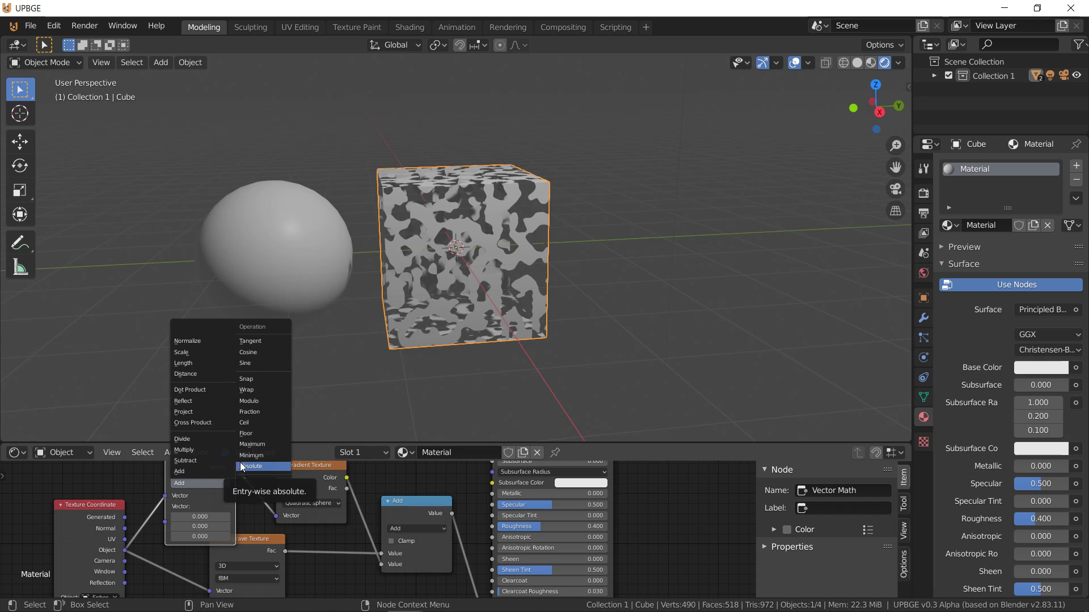
{"action": "left_click", "coordinate": [196, 356]}
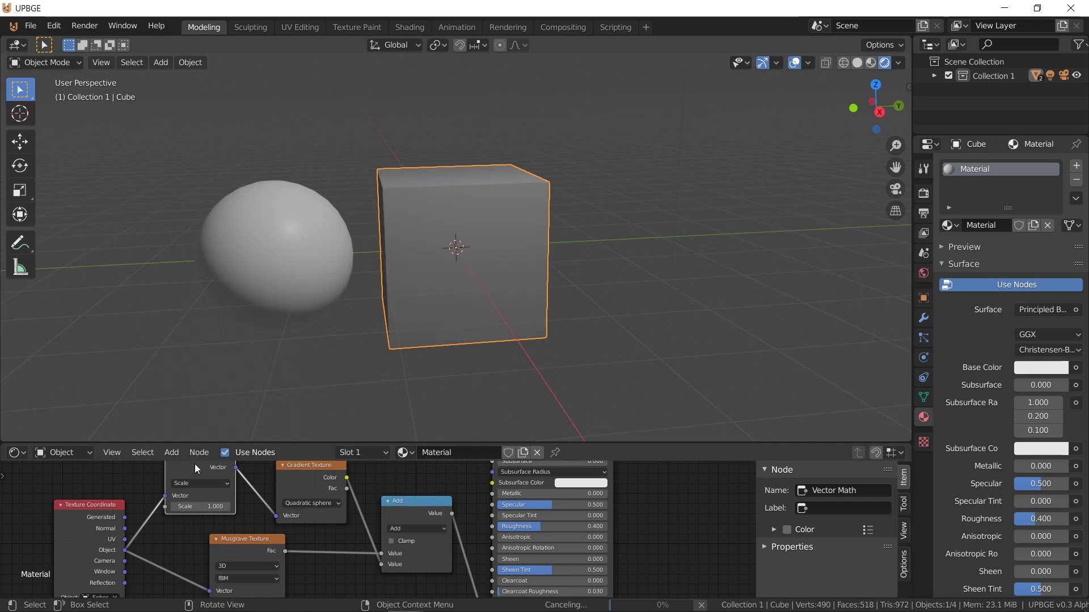
{"action": "left_click", "coordinate": [197, 507]}
{"action": "type", "text": "1.0"}
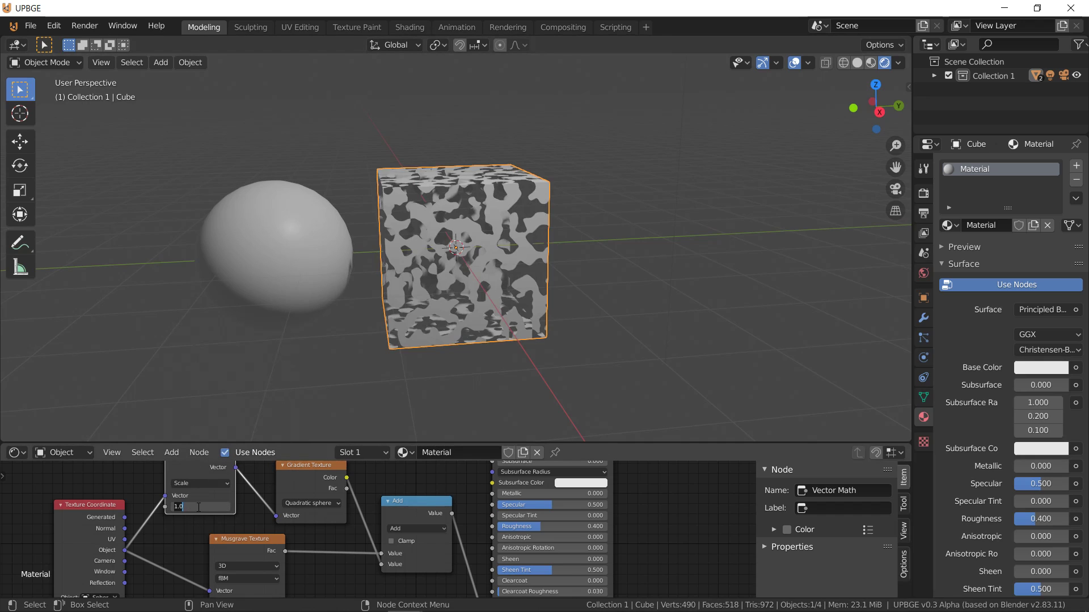
{"action": "key", "text": "Return"}
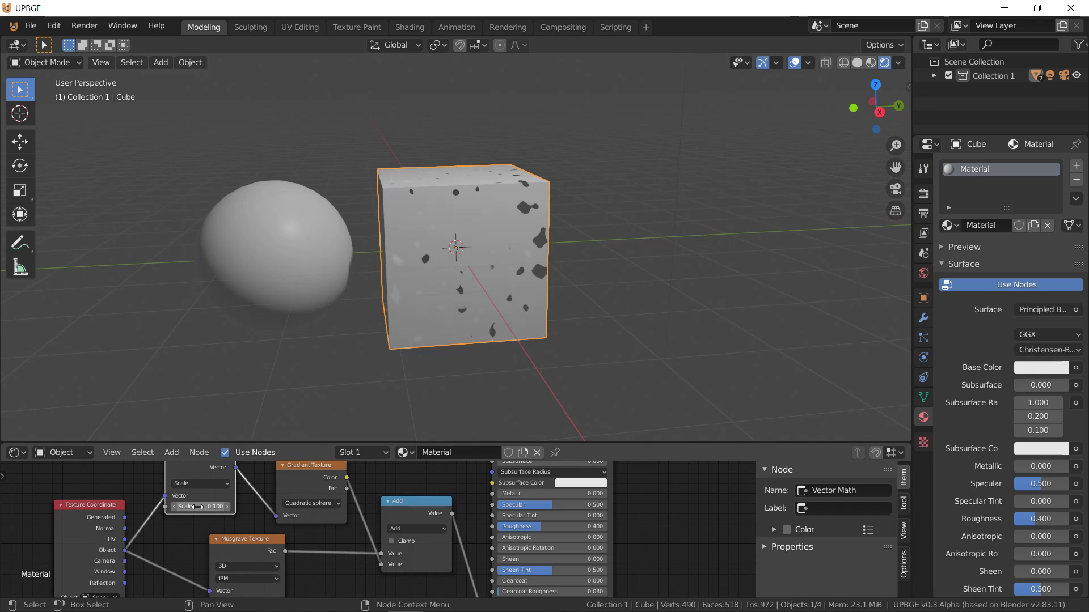
Step: Insert a second Math node between the Add node and the Principled BSDF, and move its incoming link to the second Value input
{"action": "scroll", "coordinate": [341, 516], "scroll_direction": "down", "scroll_amount": 3}
{"action": "left_click", "coordinate": [171, 452]}
{"action": "left_click", "coordinate": [171, 452]}
{"action": "left_click", "coordinate": [171, 452]}
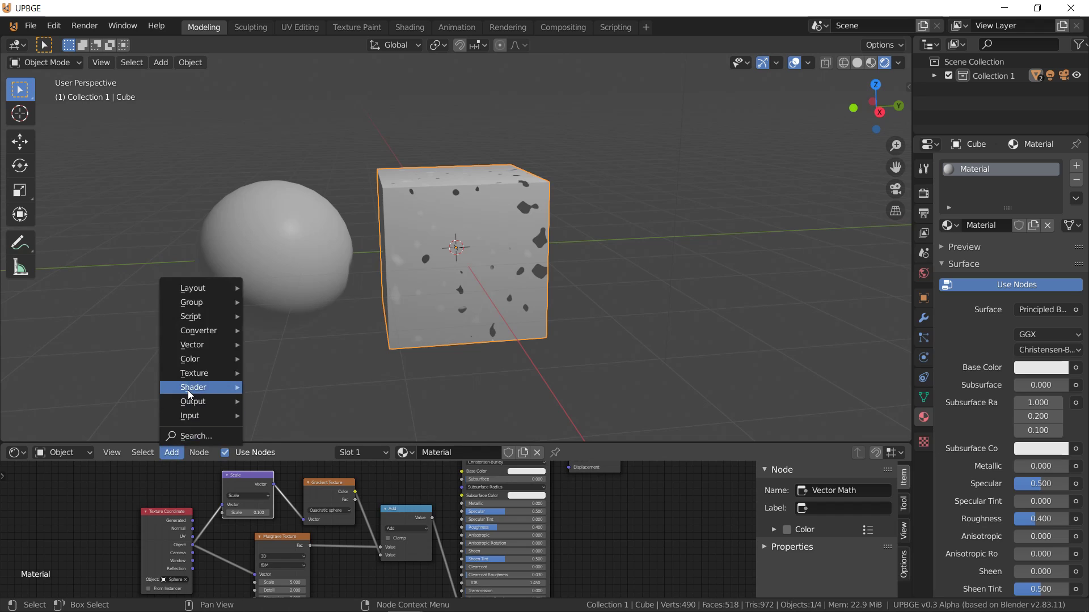
{"action": "mouse_move", "coordinate": [199, 332]}
{"action": "left_click", "coordinate": [294, 440]}
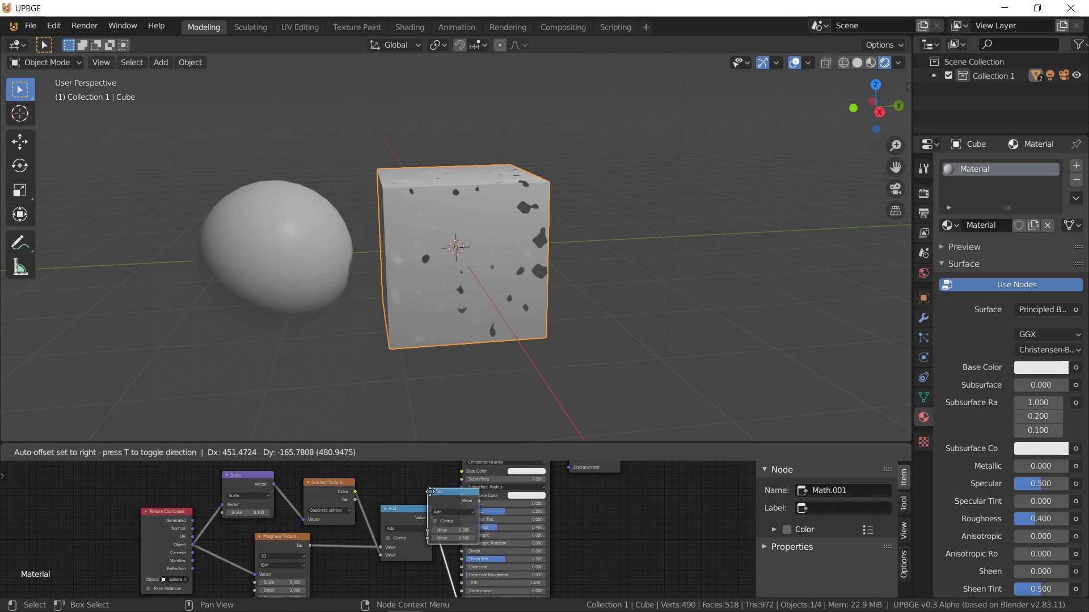
{"action": "left_click", "coordinate": [434, 493]}
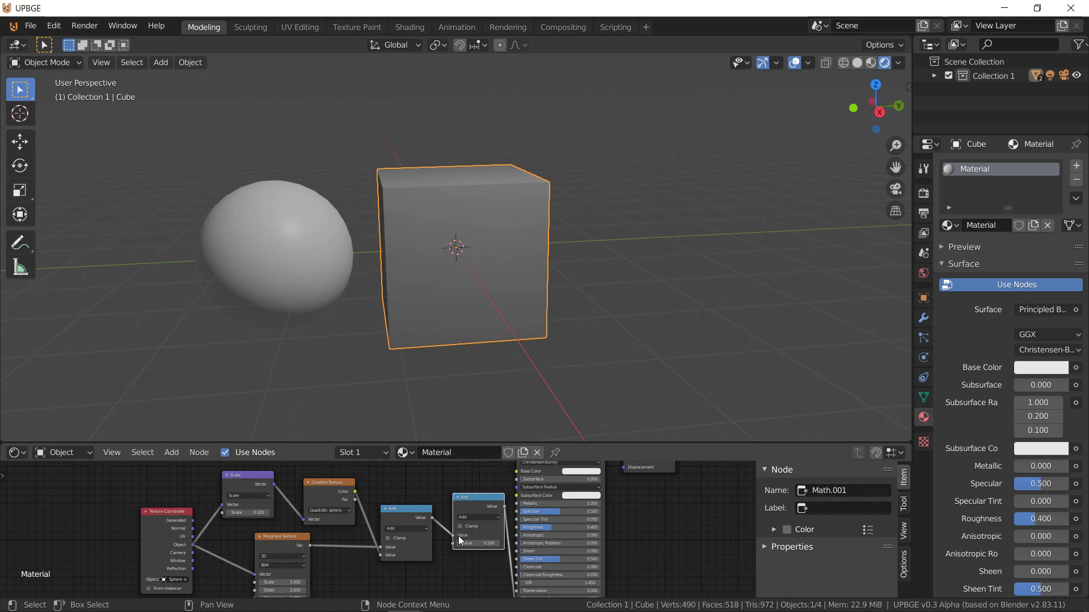
{"action": "left_click_drag", "start_coordinate": [461, 536], "coordinate": [461, 544]}
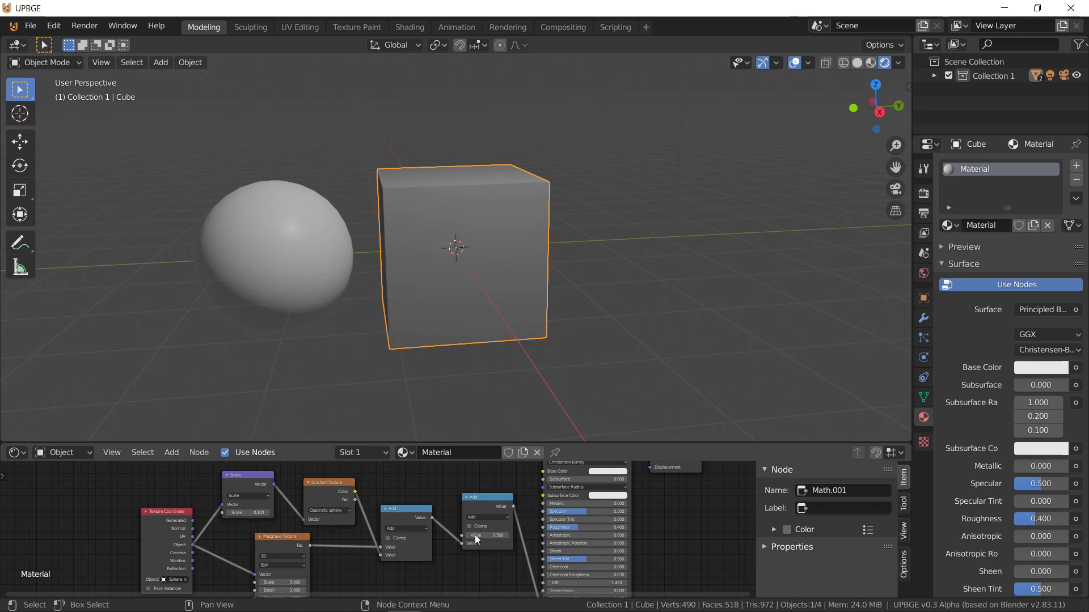
Step: Enable Clamp on the new Math node, change its operation to Subtract and set its first value to 1
{"action": "left_click", "coordinate": [471, 527]}
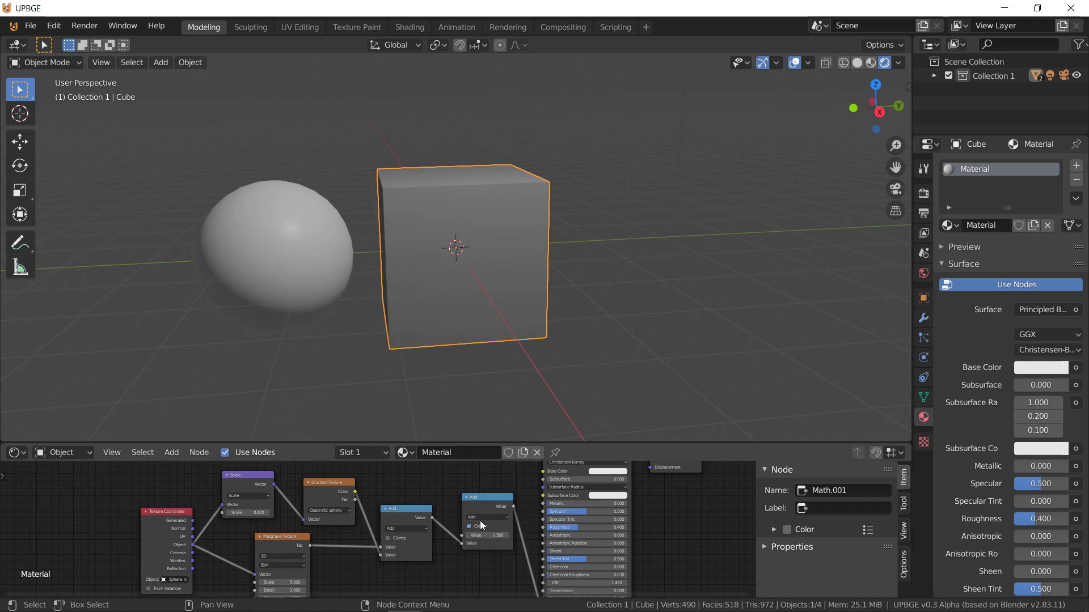
{"action": "left_click", "coordinate": [475, 516]}
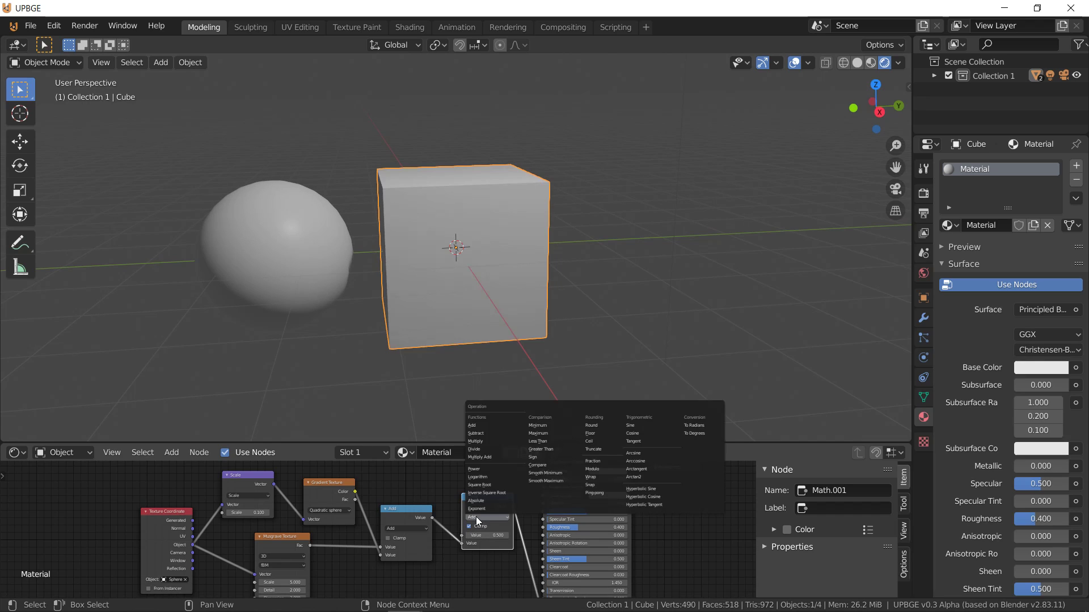
{"action": "left_click", "coordinate": [492, 434]}
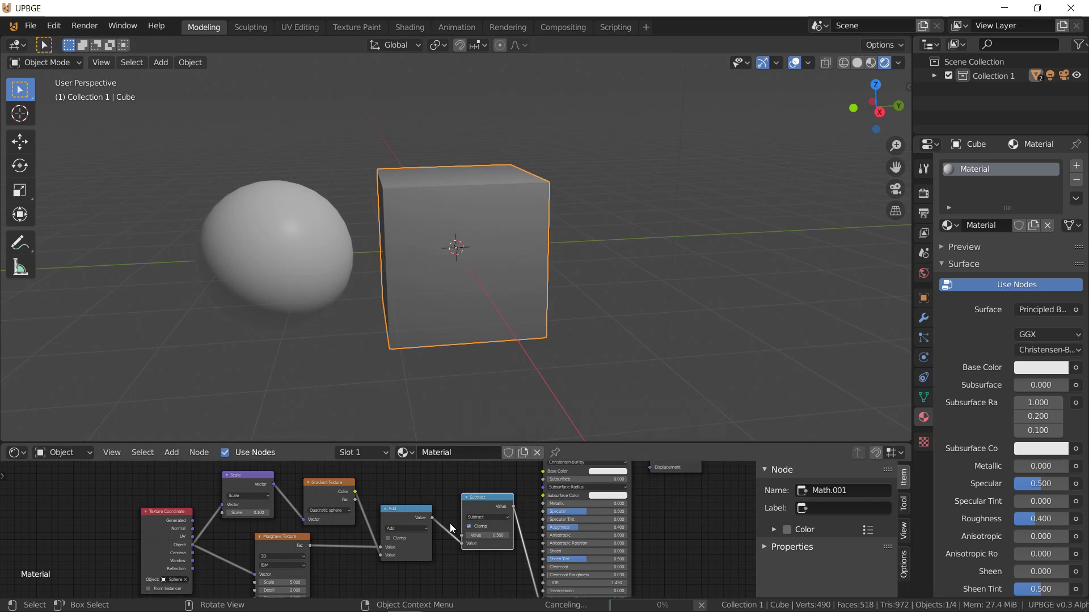
{"action": "left_click", "coordinate": [482, 535]}
{"action": "type", "text": "1"}
{"action": "key", "text": "Return"}
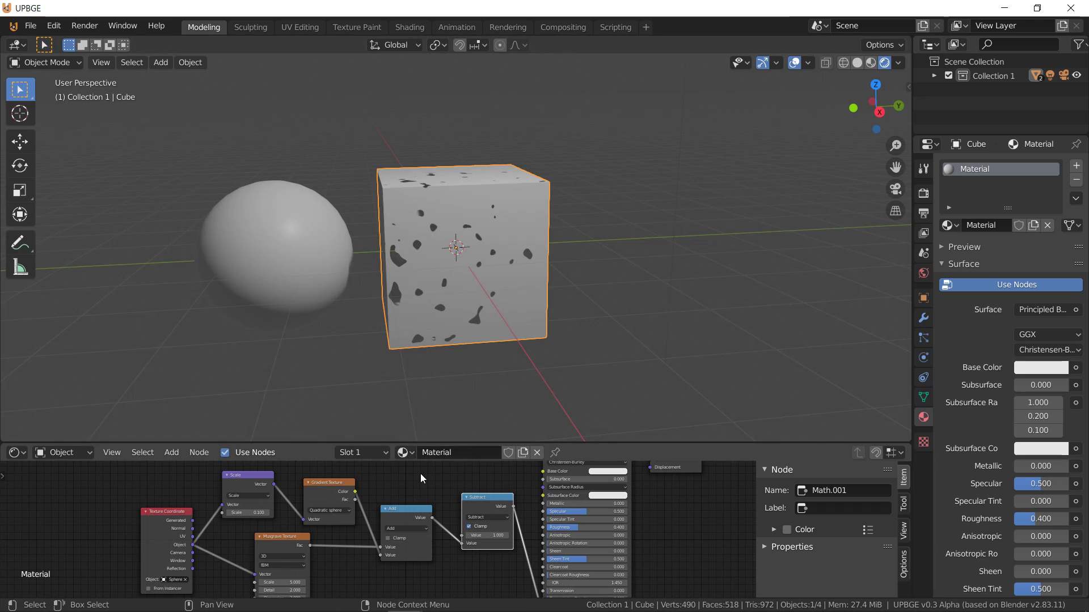
Step: Move the sphere along the Y axis away from the cube, and reselect the cube
{"action": "left_click", "coordinate": [311, 269]}
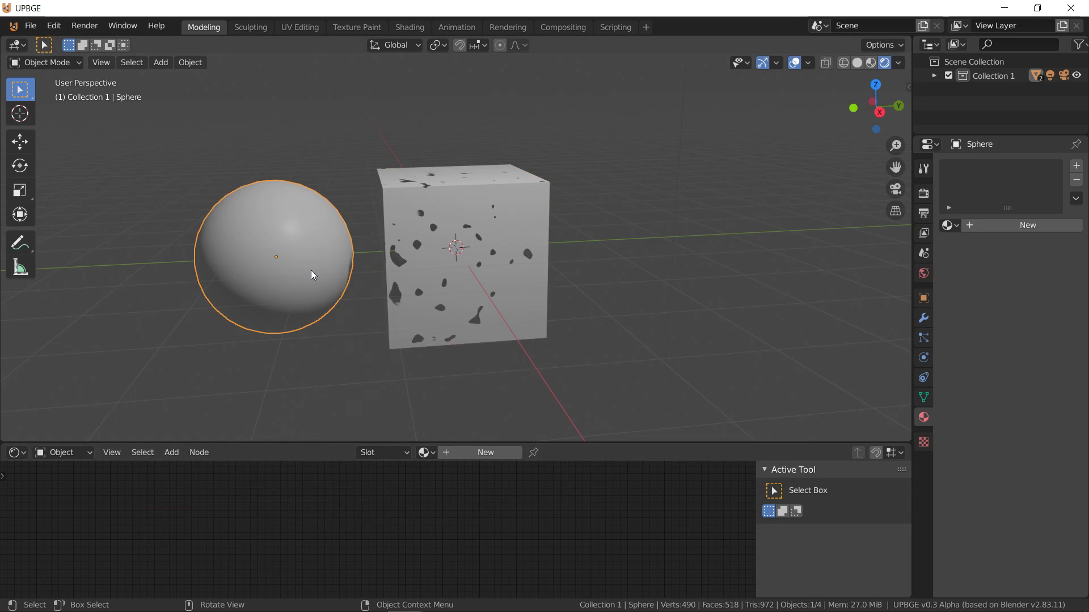
{"action": "key", "text": "g"}
{"action": "key", "text": "y"}
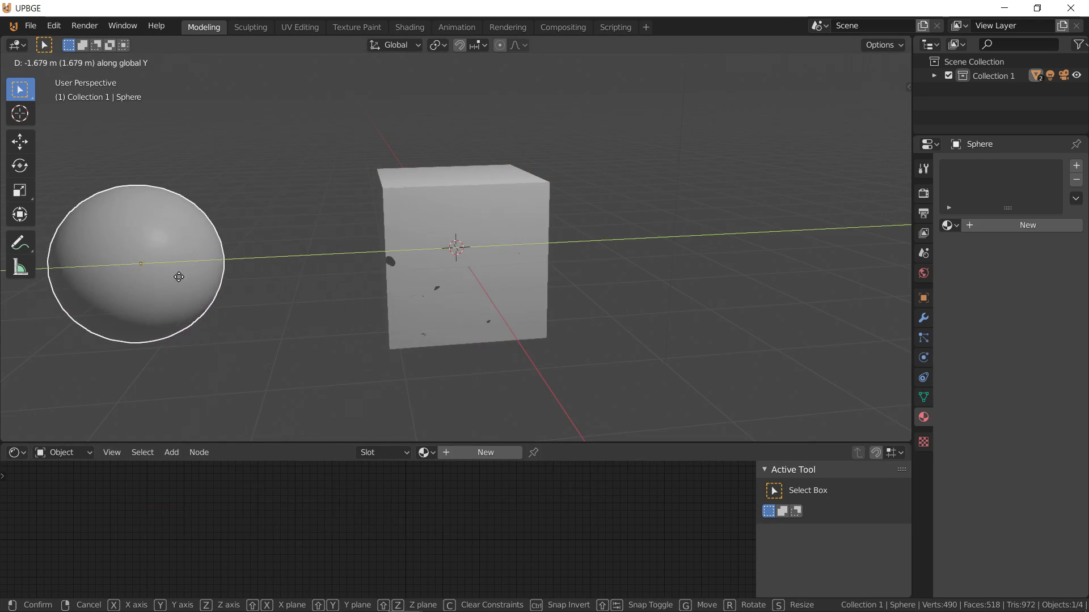
{"action": "left_click", "coordinate": [261, 437]}
{"action": "key", "text": "ctrl+z"}
{"action": "key", "text": "ctrl+z"}
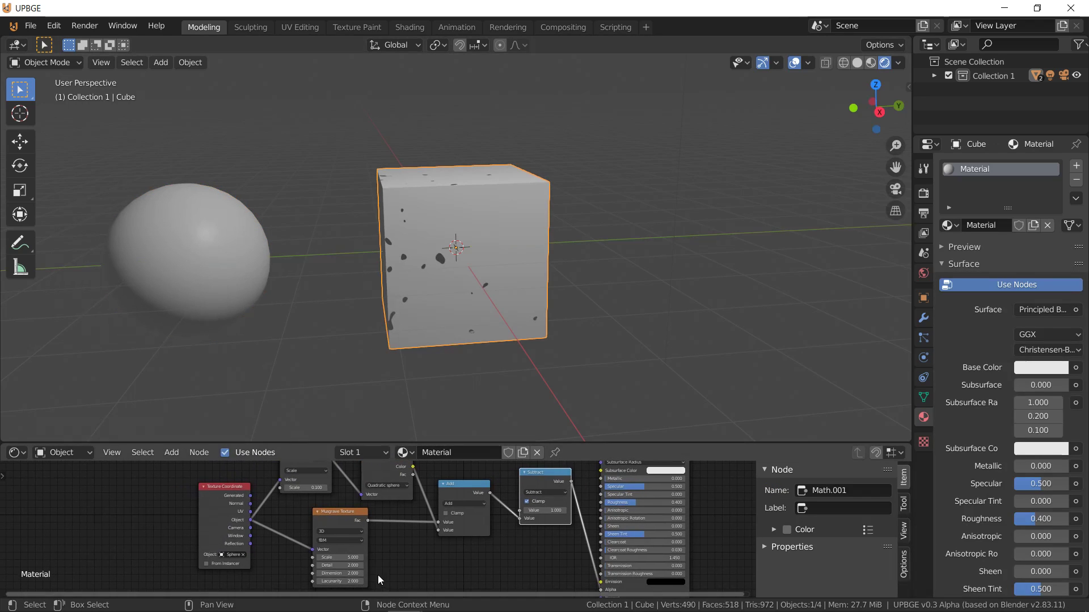
Step: Duplicate the Add node into the link after the Musgrave Texture, and set the copy to Subtract with a value of 0.005
{"action": "left_click", "coordinate": [449, 489]}
{"action": "key", "text": "shift+d"}
{"action": "left_click", "coordinate": [406, 527]}
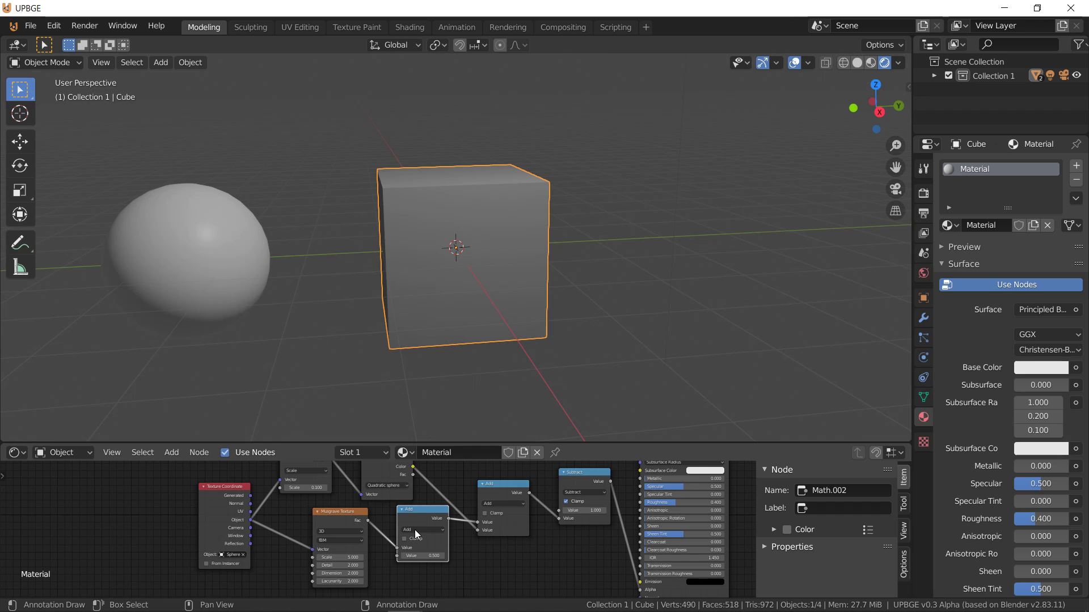
{"action": "left_click", "coordinate": [420, 529]}
{"action": "left_click", "coordinate": [408, 445]}
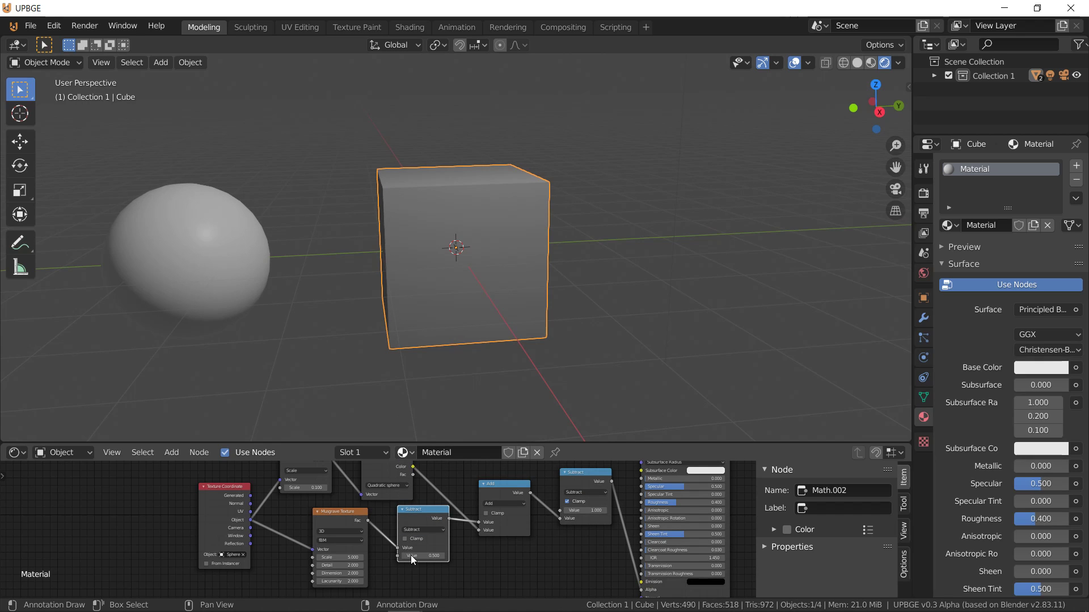
{"action": "left_click", "coordinate": [411, 556]}
{"action": "type", "text": ".005"}
{"action": "key", "text": "Return"}
Step: Duplicate the Add node into the link before the final Subtract node, and set the copy's operation to Smooth Maximum
{"action": "left_click", "coordinate": [509, 492]}
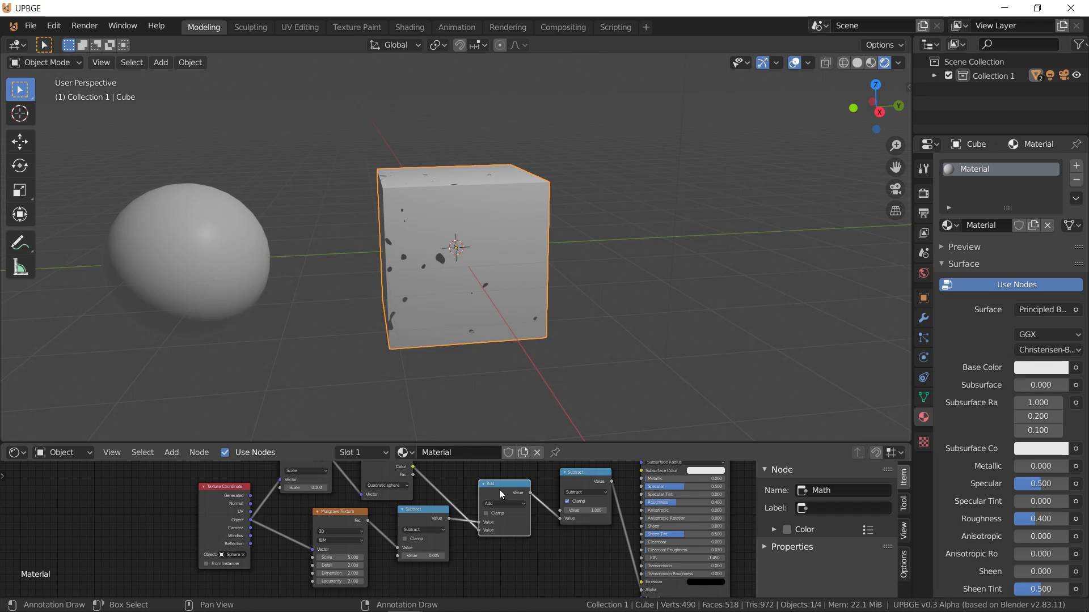
{"action": "key", "text": "shift+d"}
{"action": "left_click", "coordinate": [575, 482]}
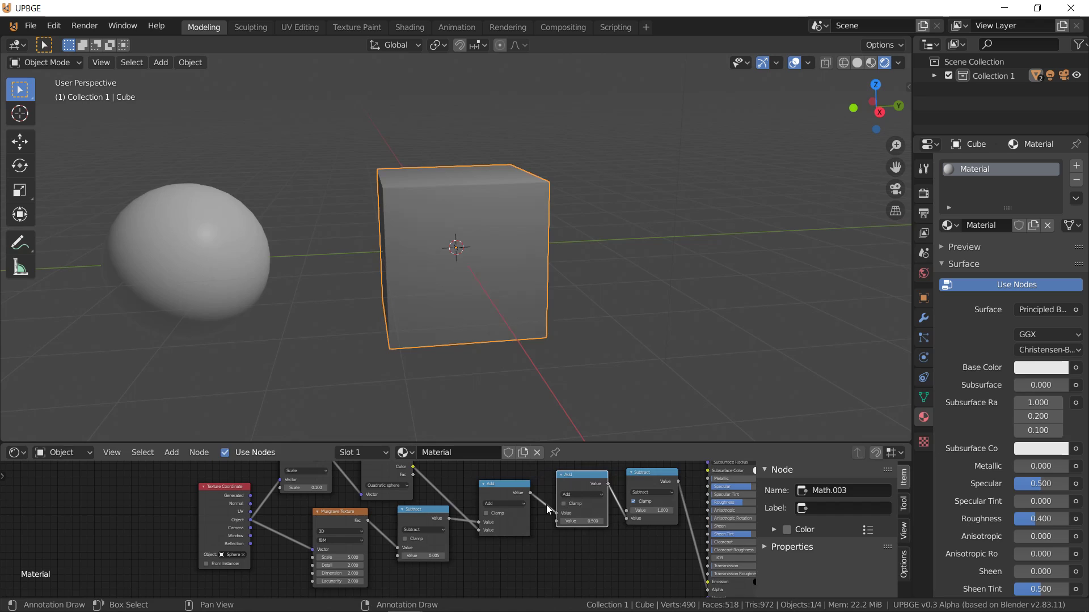
{"action": "left_click", "coordinate": [570, 492]}
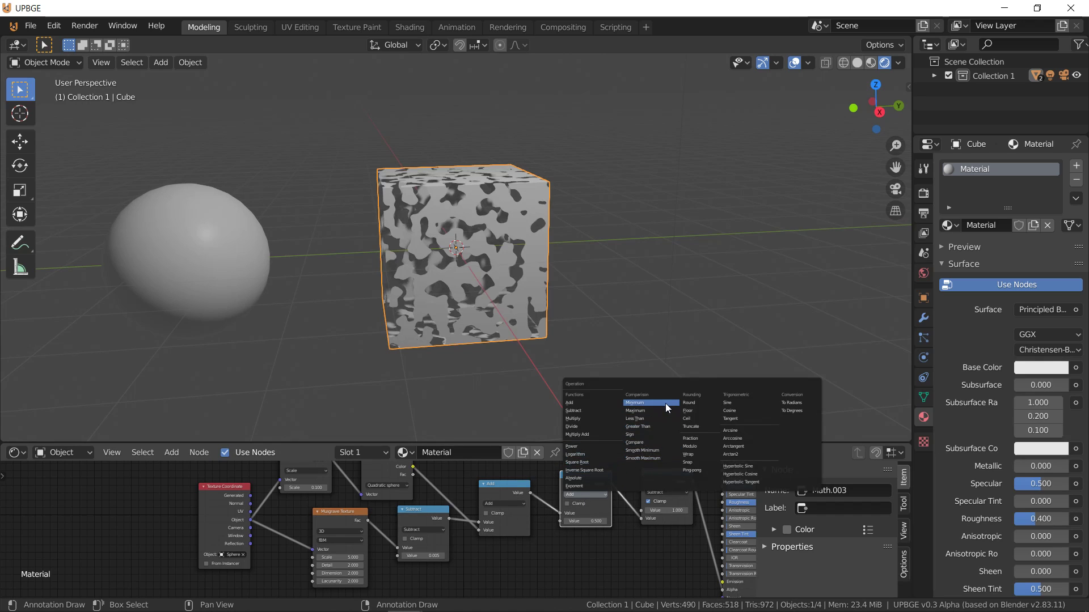
{"action": "left_click", "coordinate": [638, 457]}
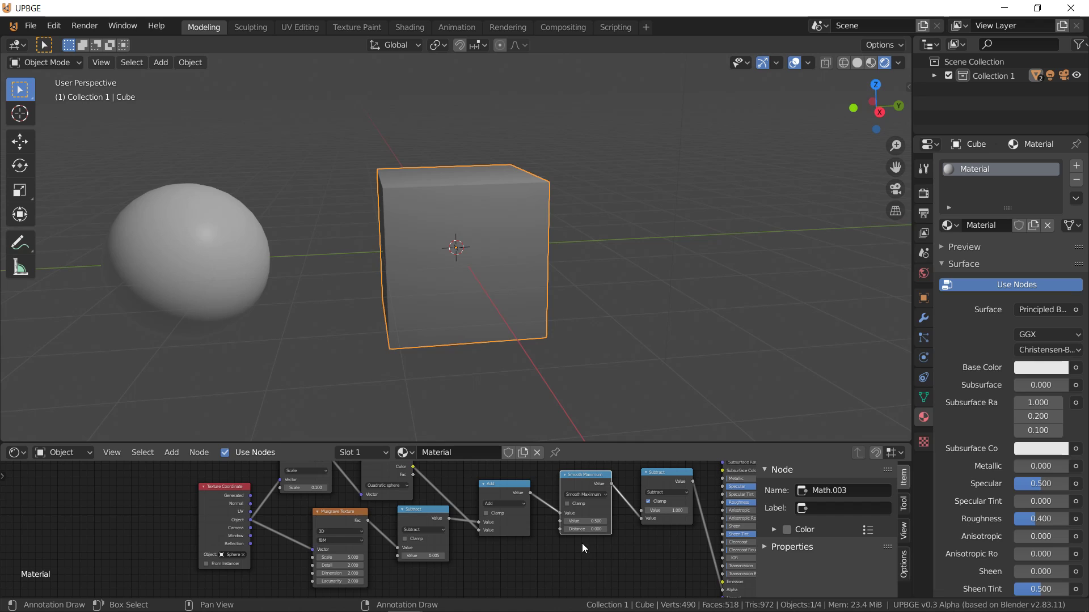
Step: Try a value of 0.1 on the Smooth Maximum node
{"action": "scroll", "coordinate": [581, 554], "scroll_direction": "up", "scroll_amount": 1}
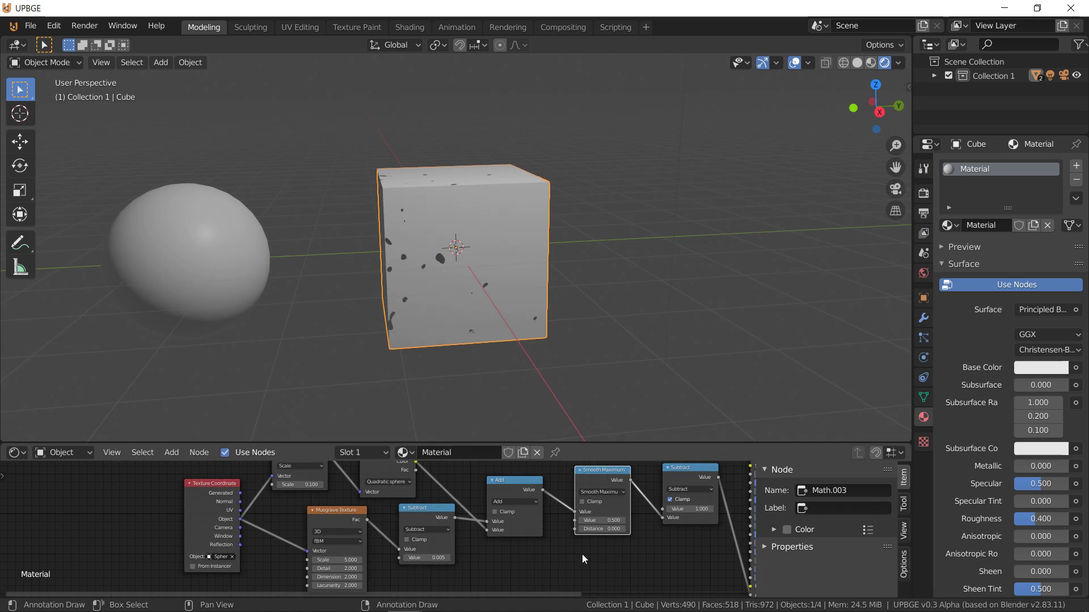
{"action": "scroll", "coordinate": [607, 552], "scroll_direction": "up", "scroll_amount": 1}
{"action": "scroll", "coordinate": [578, 549], "scroll_direction": "right", "scroll_amount": 3, "text": "ctrl"}
{"action": "left_click", "coordinate": [541, 529]}
{"action": "type", "text": "0.0"}
{"action": "key", "text": "Escape"}
{"action": "left_click", "coordinate": [551, 517]}
{"action": "type", "text": "0.5"}
{"action": "key", "text": "BackSpace"}
{"action": "type", "text": "1"}
{"action": "key", "text": "Return"}
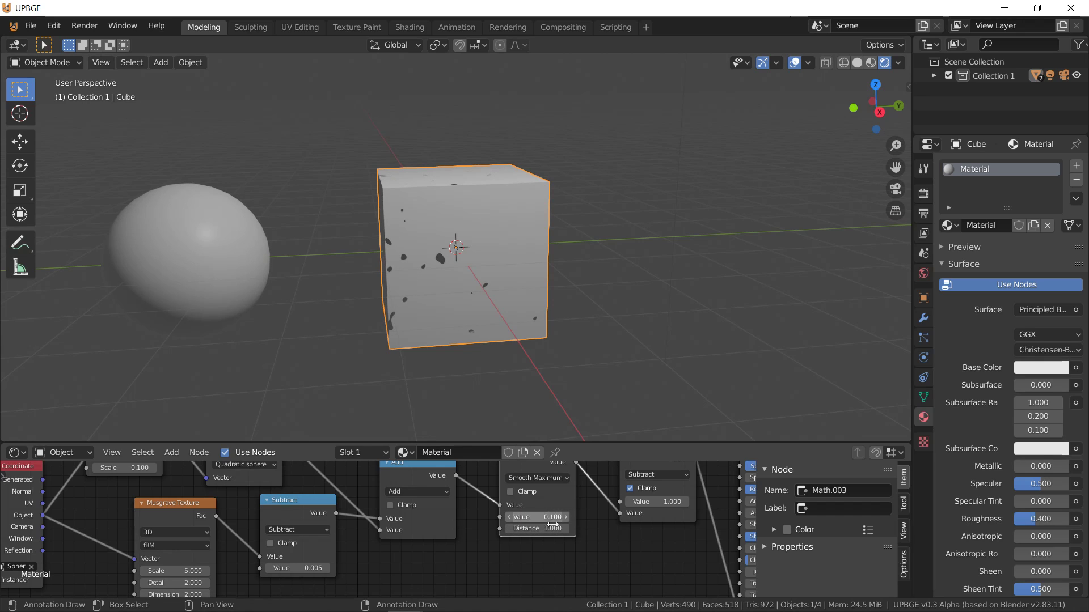
{"action": "left_click_drag", "start_coordinate": [545, 529], "coordinate": [544, 528]}
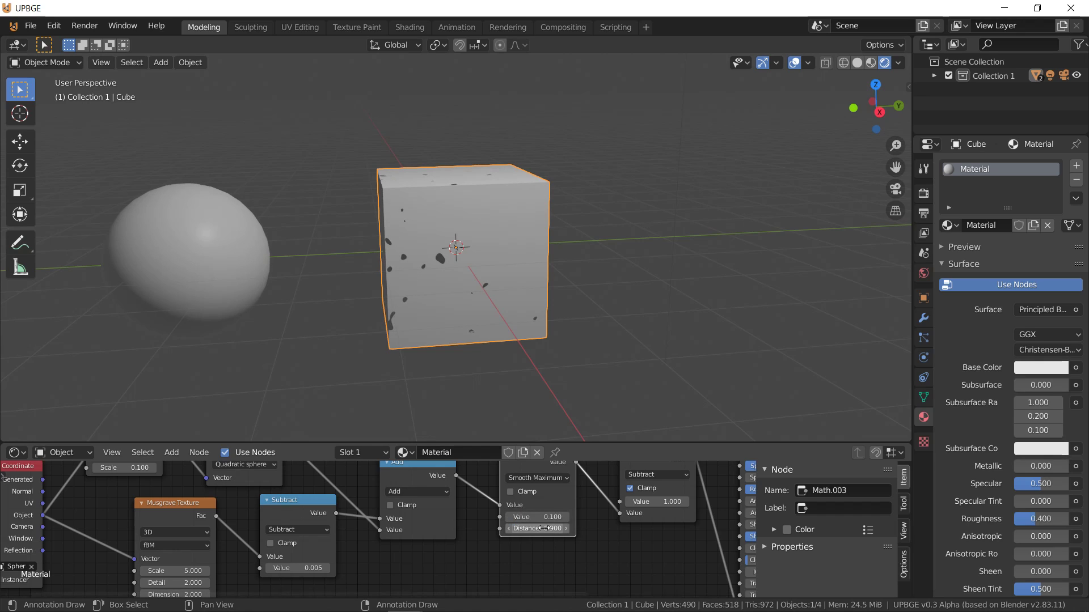
Step: Set the Smooth Maximum node's value to 0.9 and its distance to 0.1
{"action": "left_click", "coordinate": [539, 516]}
{"action": "type", "text": "0.9"}
{"action": "key", "text": "Return"}
{"action": "left_click", "coordinate": [537, 529]}
{"action": "type", "text": "0.1"}
{"action": "key", "text": "Return"}
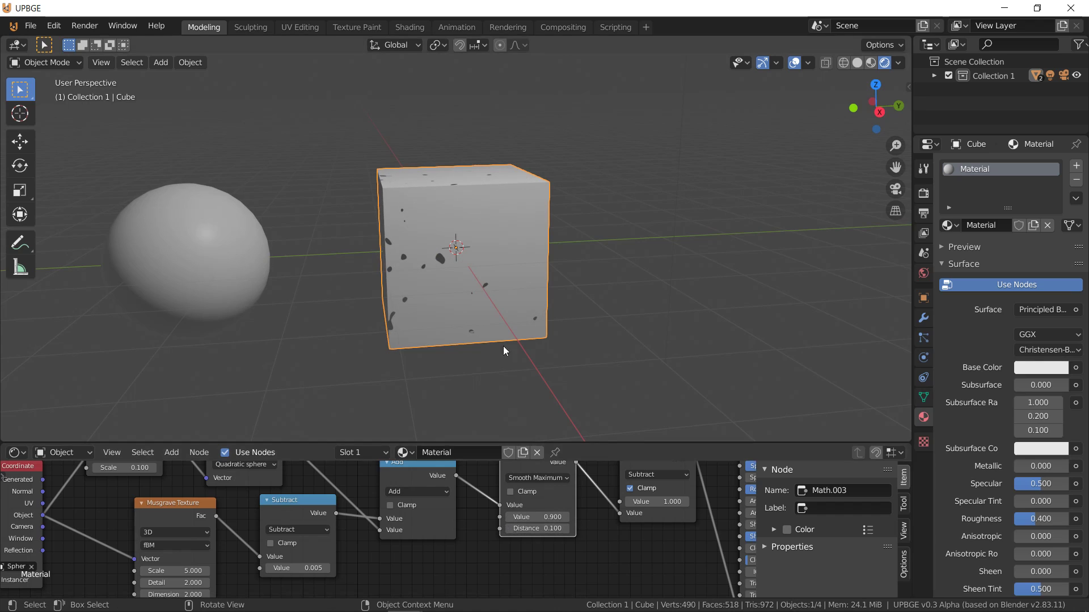
Step: Move the sphere about 1.2 m along the Y axis toward the cube, and reselect the cube
{"action": "left_click", "coordinate": [203, 277]}
{"action": "key", "text": "g"}
{"action": "key", "text": "x"}
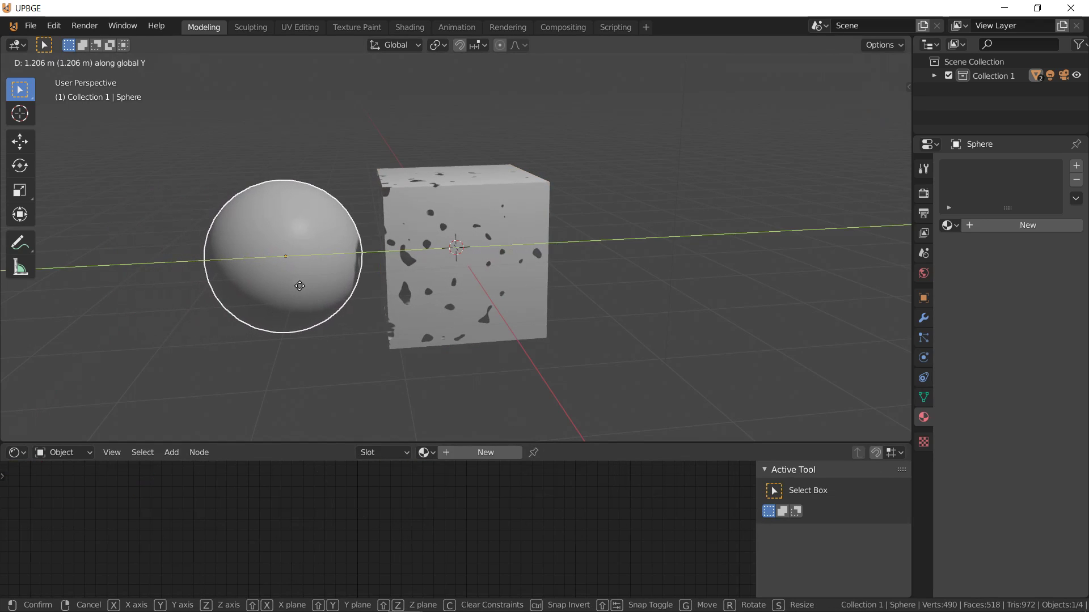
{"action": "left_click", "coordinate": [326, 265]}
{"action": "left_click", "coordinate": [436, 315]}
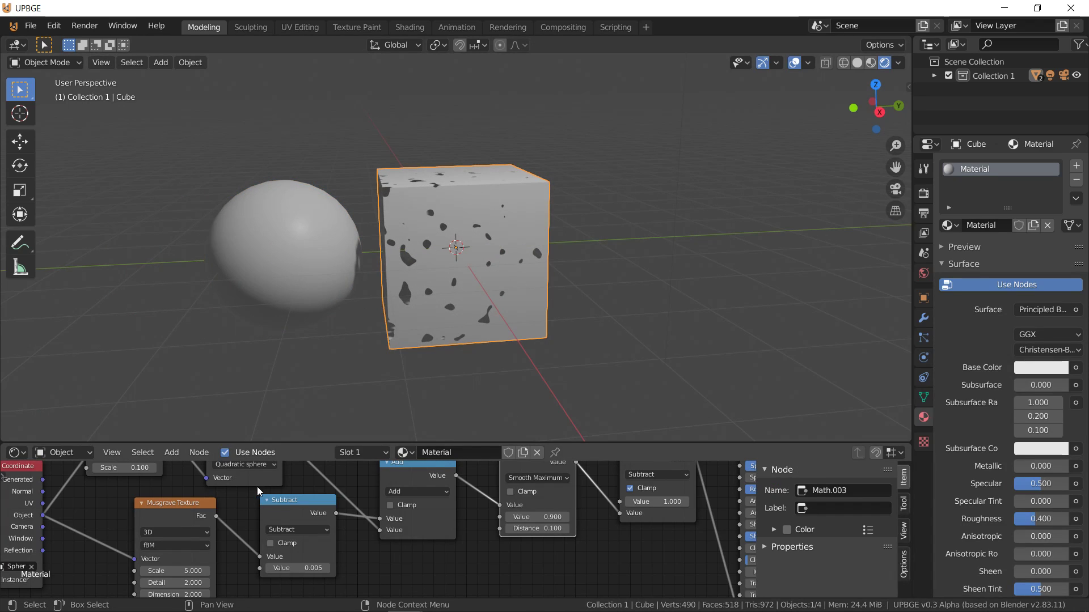
Step: Change the Subtract node after the Musgrave Texture to Multiply and set its value to 0.1
{"action": "left_click", "coordinate": [292, 567]}
{"action": "key", "text": "Return"}
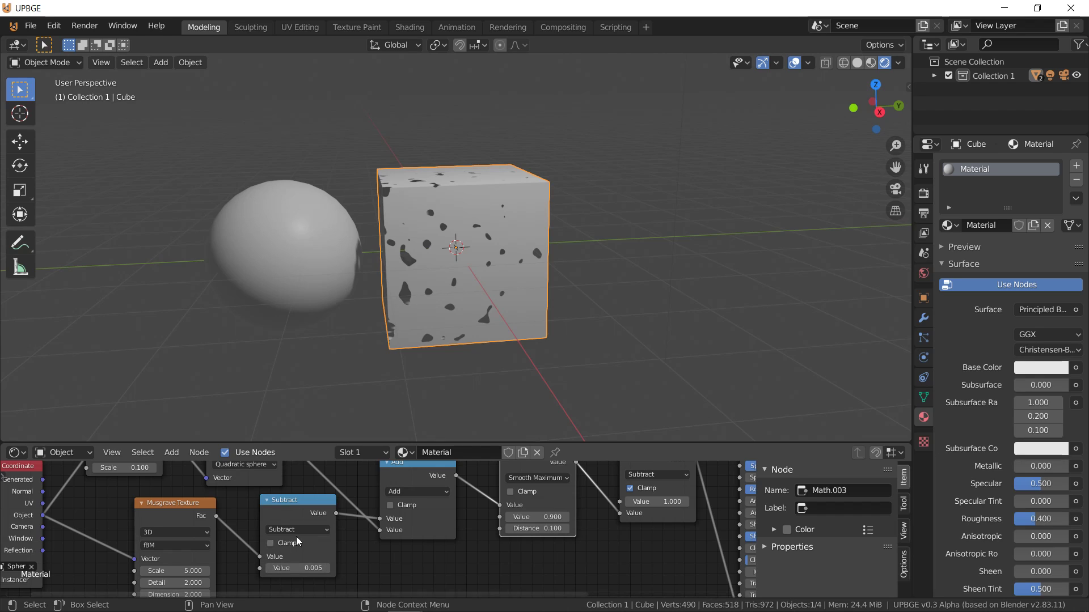
{"action": "left_click", "coordinate": [294, 530]}
{"action": "left_click", "coordinate": [291, 420]}
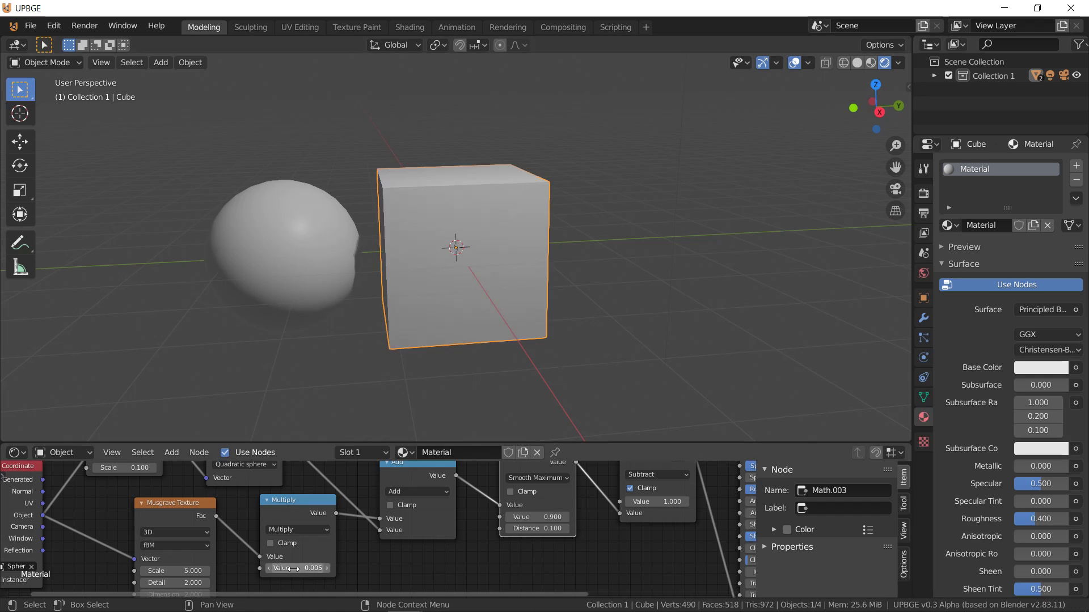
{"action": "left_click_drag", "start_coordinate": [293, 569], "coordinate": [294, 569]}
Step: Move the sphere slightly along the Y axis toward the cube, and reselect the cube
{"action": "left_click", "coordinate": [319, 271]}
{"action": "key", "text": "g"}
{"action": "key", "text": "y"}
{"action": "left_click", "coordinate": [342, 325]}
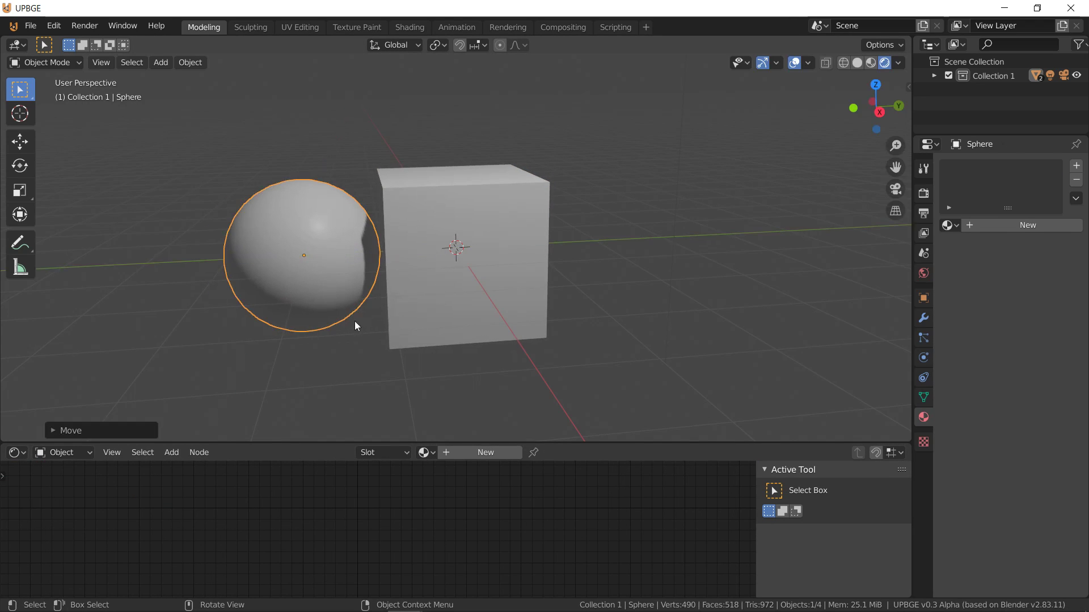
{"action": "left_click", "coordinate": [393, 311]}
Step: Change the Smooth Maximum node's operation to Greater Than and try a threshold of 0.5
{"action": "middle_click_drag", "start_coordinate": [487, 516], "coordinate": [430, 527]}
{"action": "scroll", "coordinate": [365, 539], "scroll_direction": "down", "scroll_amount": 1}
{"action": "left_click", "coordinate": [470, 493]}
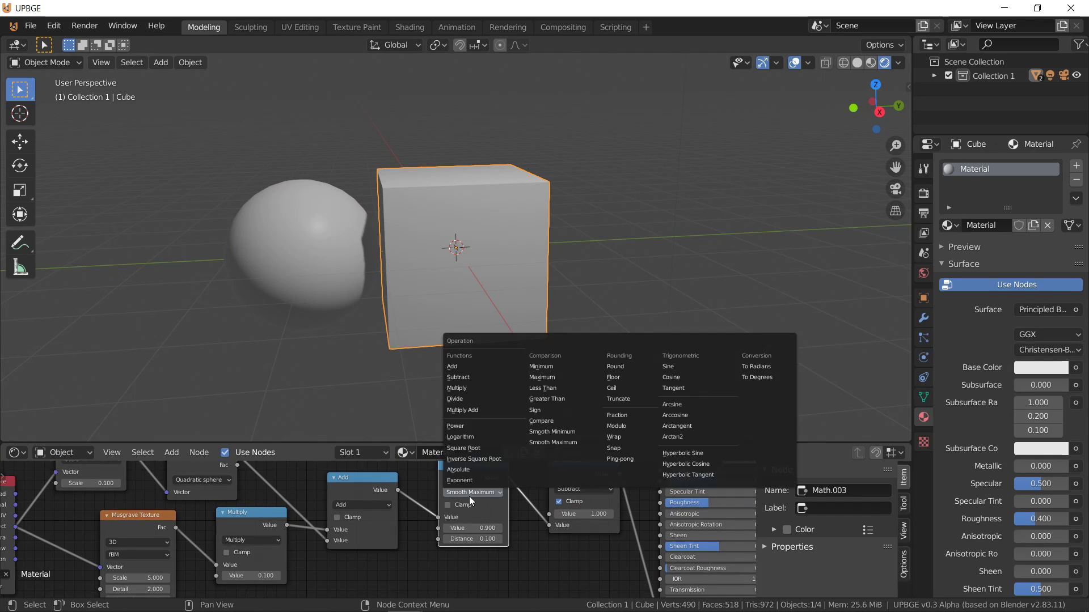
{"action": "left_click", "coordinate": [573, 401]}
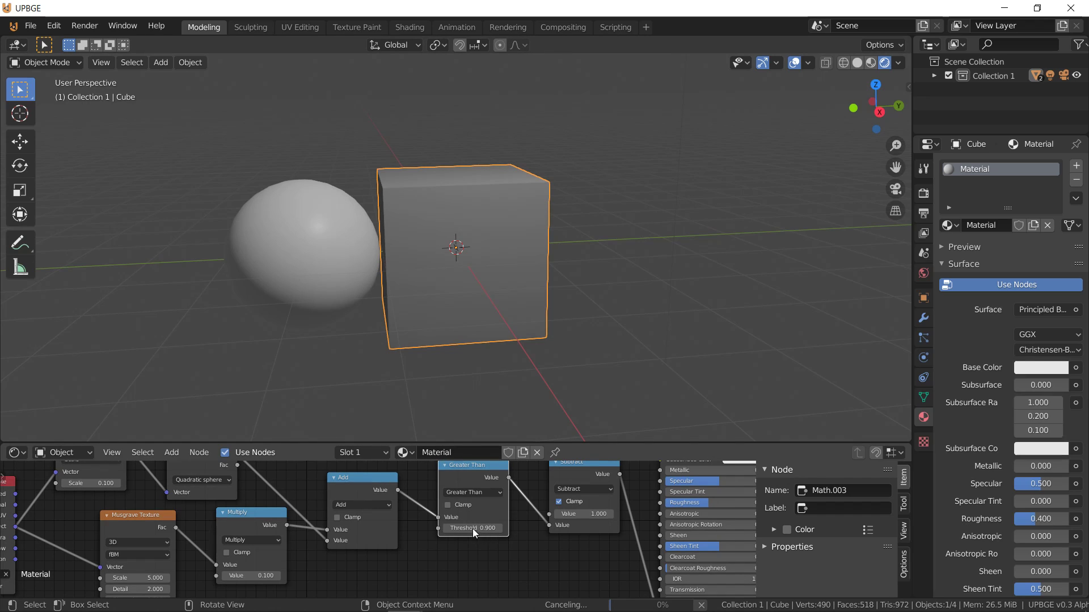
{"action": "left_click", "coordinate": [473, 528]}
{"action": "type", "text": "0.9"}
{"action": "key", "text": "Return"}
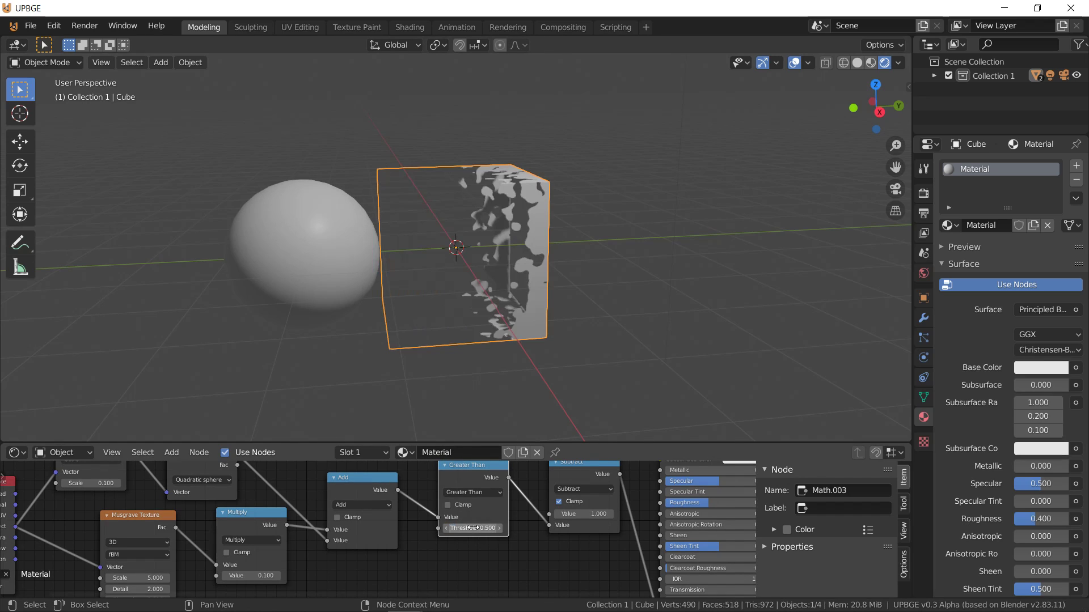
Step: Try thresholds of 0.2, 0.6 and 0.8 on the Greater Than node
{"action": "left_click", "coordinate": [473, 528]}
{"action": "type", "text": "0.2"}
{"action": "key", "text": "Return"}
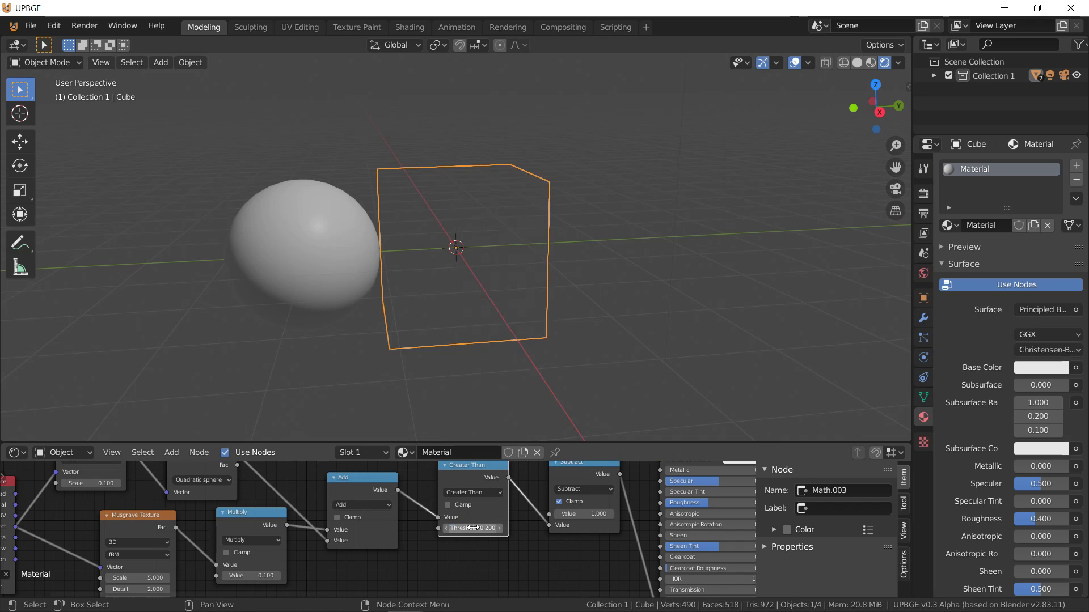
{"action": "left_click", "coordinate": [473, 528]}
{"action": "key", "text": "BackSpace"}
{"action": "type", "text": "0.6"}
{"action": "key", "text": "Return"}
{"action": "left_click", "coordinate": [473, 528]}
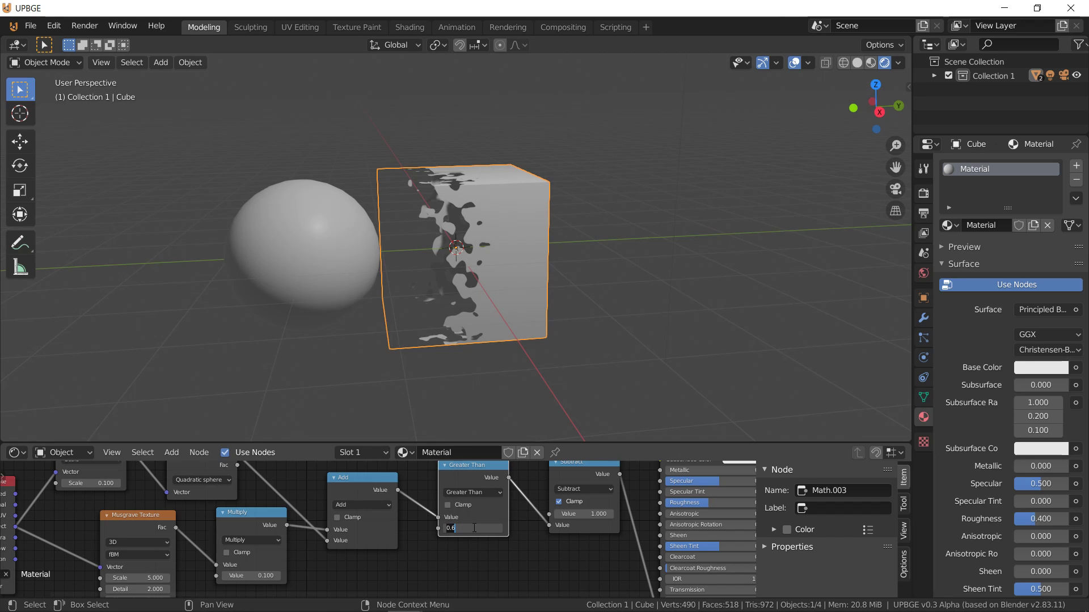
{"action": "key", "text": "BackSpace"}
{"action": "type", "text": "8"}
{"action": "key", "text": "Return"}
Step: Set the Greater Than node's threshold to 0.7
{"action": "left_click", "coordinate": [473, 528]}
{"action": "key", "text": "BackSpace"}
{"action": "type", "text": "0.7"}
{"action": "key", "text": "Return"}
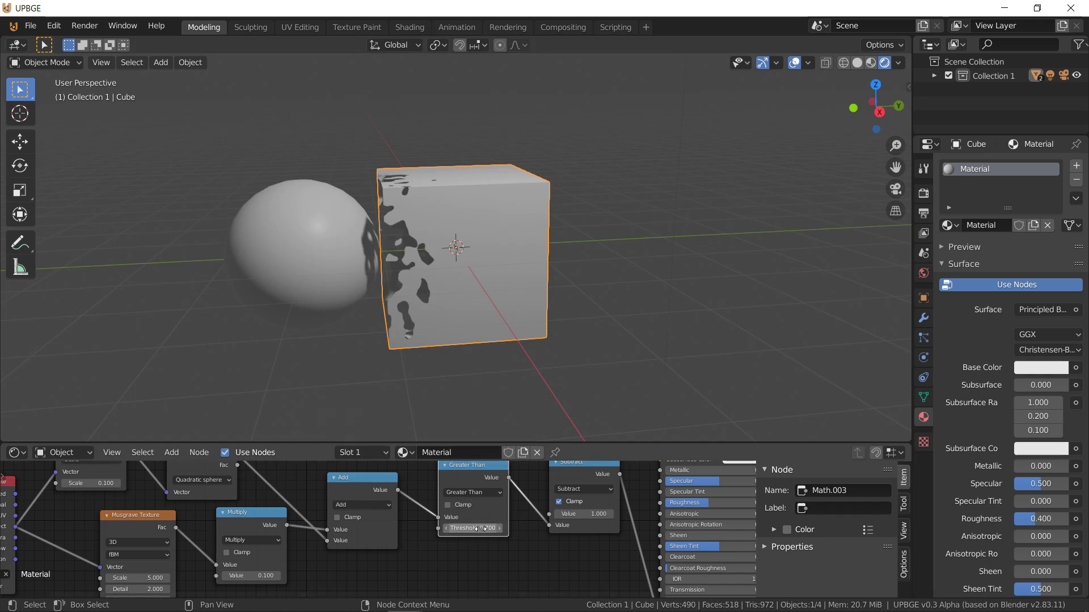
Step: Try sliding the sphere along the Y axis to test how the cube's cutout reacts
{"action": "left_click", "coordinate": [304, 280]}
{"action": "key", "text": "g"}
{"action": "key", "text": "y"}
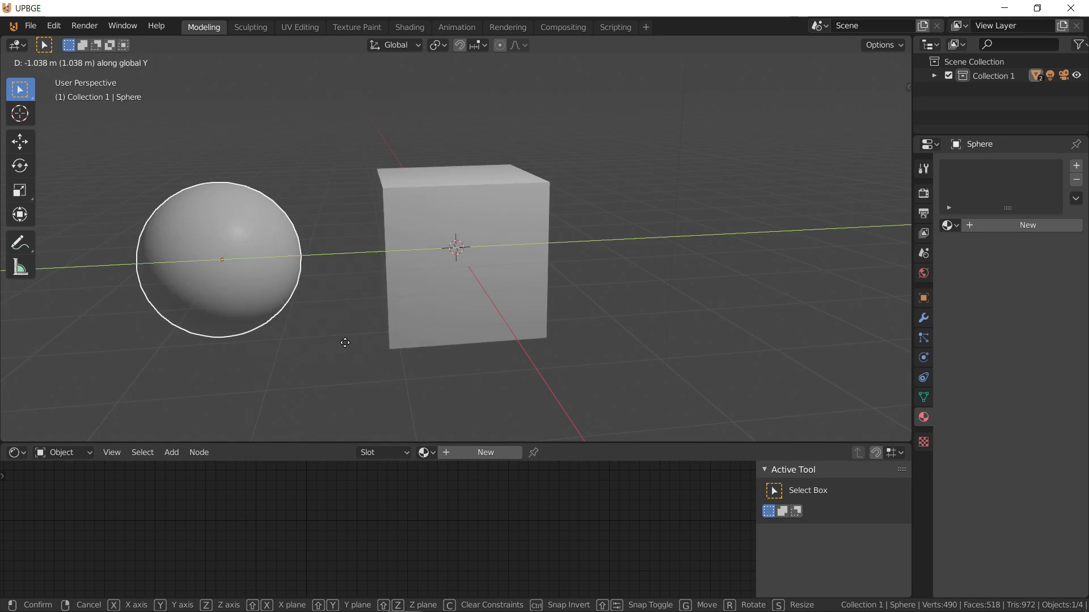
{"action": "left_click", "coordinate": [395, 343]}
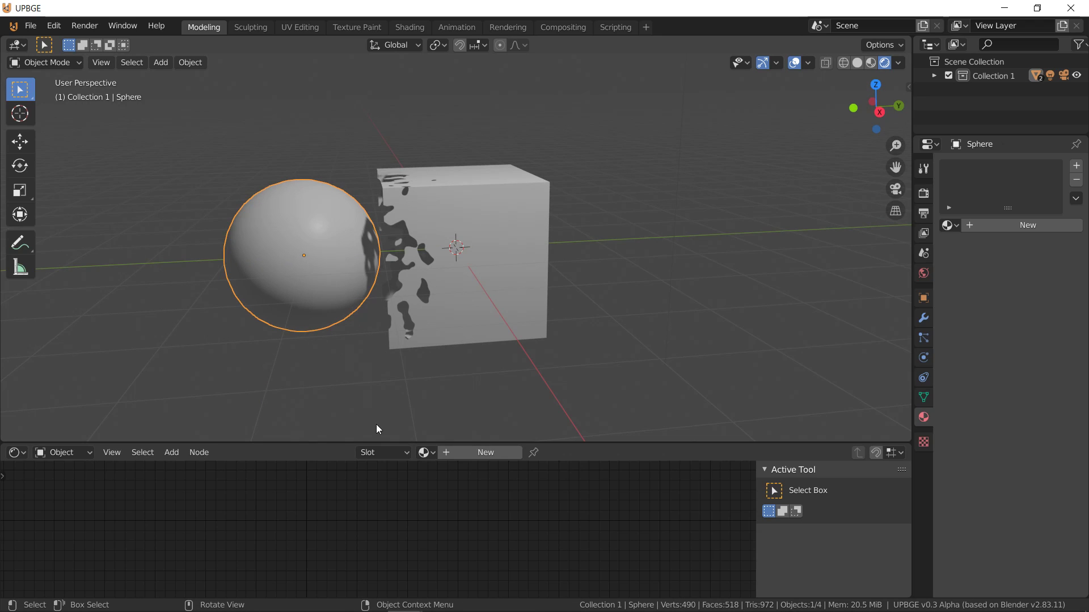
Step: Try hiding the sphere's whole mesh in Edit Mode, and return to Object Mode
{"action": "key", "text": "Tab"}
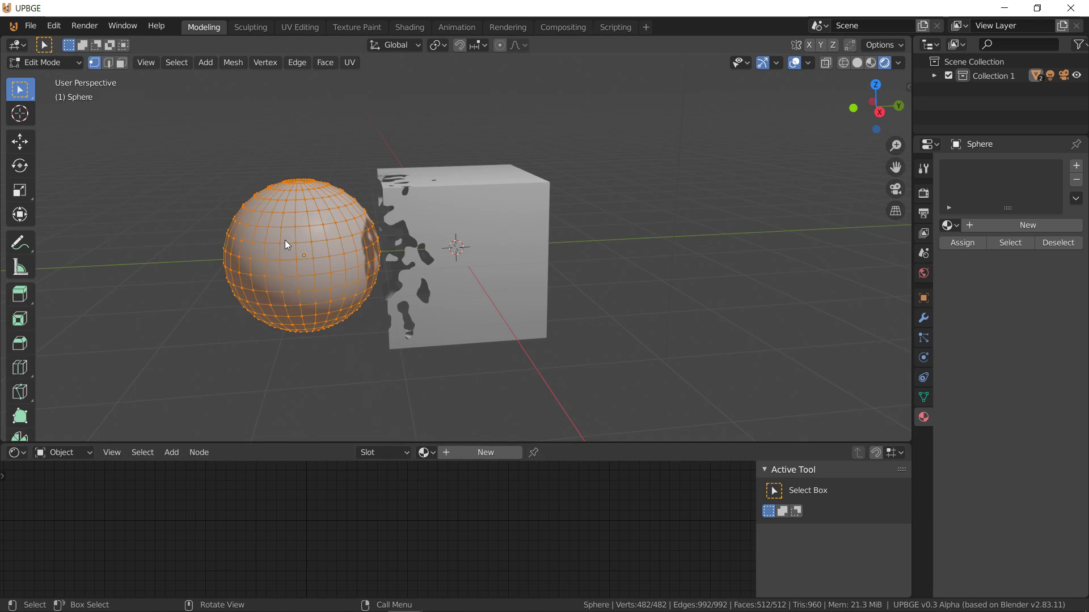
{"action": "key", "text": "g"}
{"action": "key", "text": "Escape"}
{"action": "key", "text": "h"}
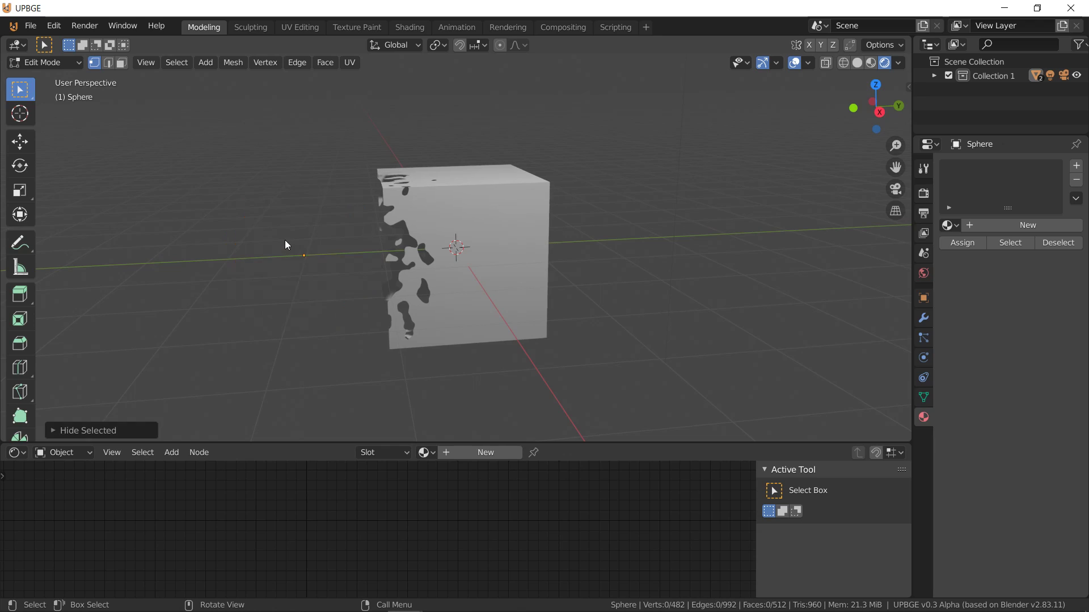
{"action": "key", "text": "Tab"}
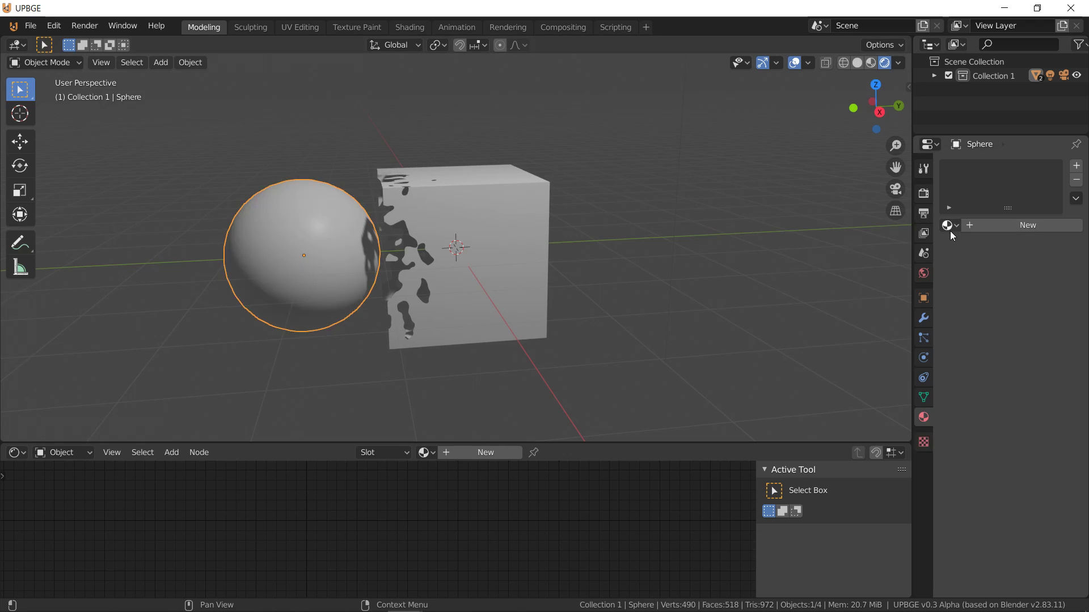
Step: Set the sphere's viewport display to Wire in its object properties
{"action": "left_click", "coordinate": [924, 298]}
{"action": "left_click", "coordinate": [970, 495]}
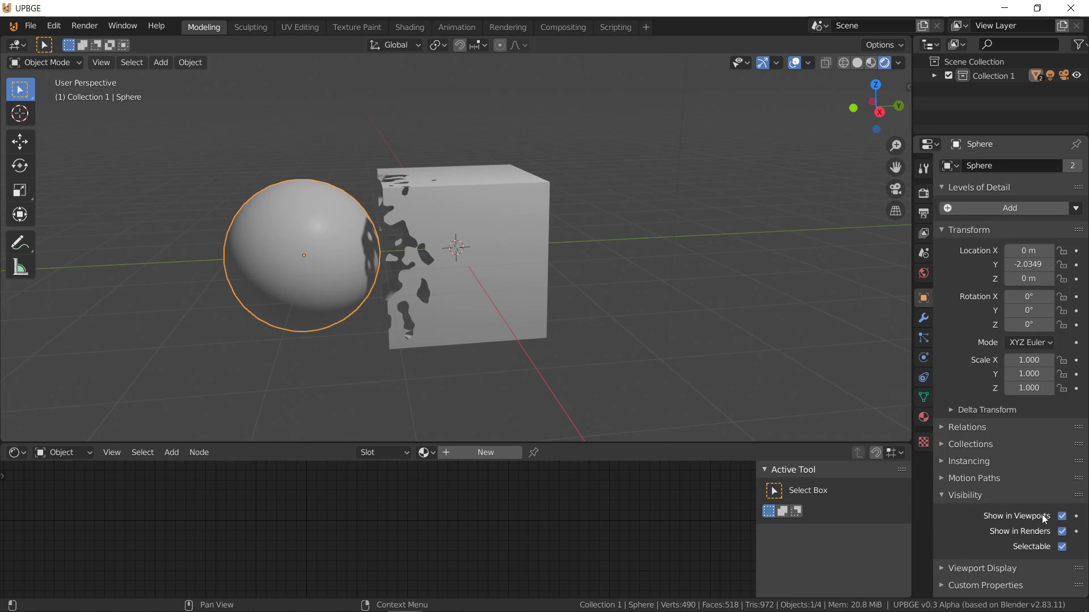
{"action": "left_click", "coordinate": [971, 569]}
{"action": "left_click", "coordinate": [1036, 540]}
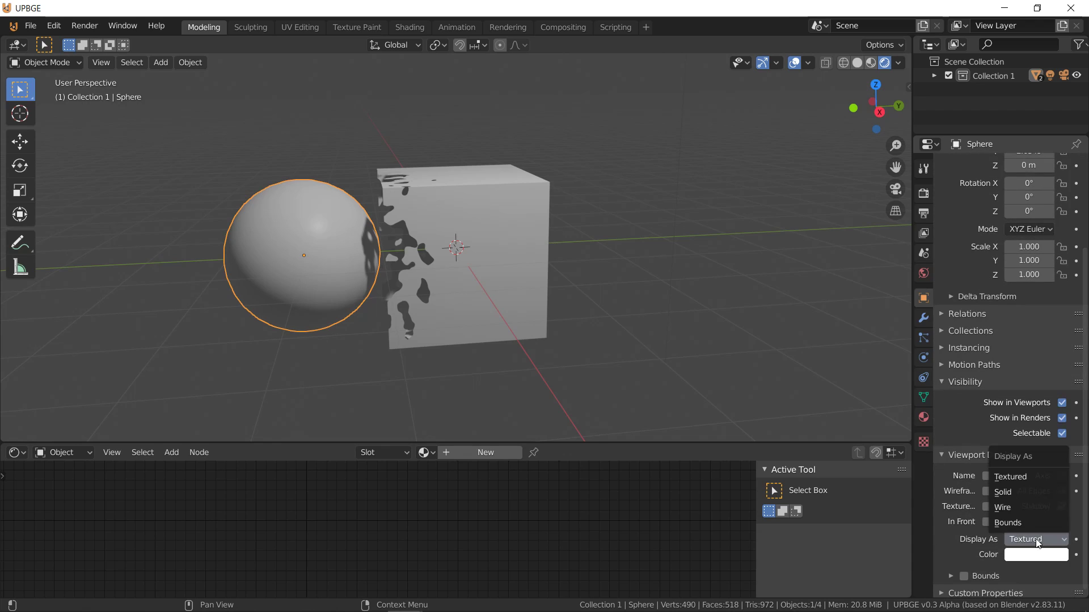
{"action": "left_click", "coordinate": [1011, 506]}
{"action": "key", "text": "g"}
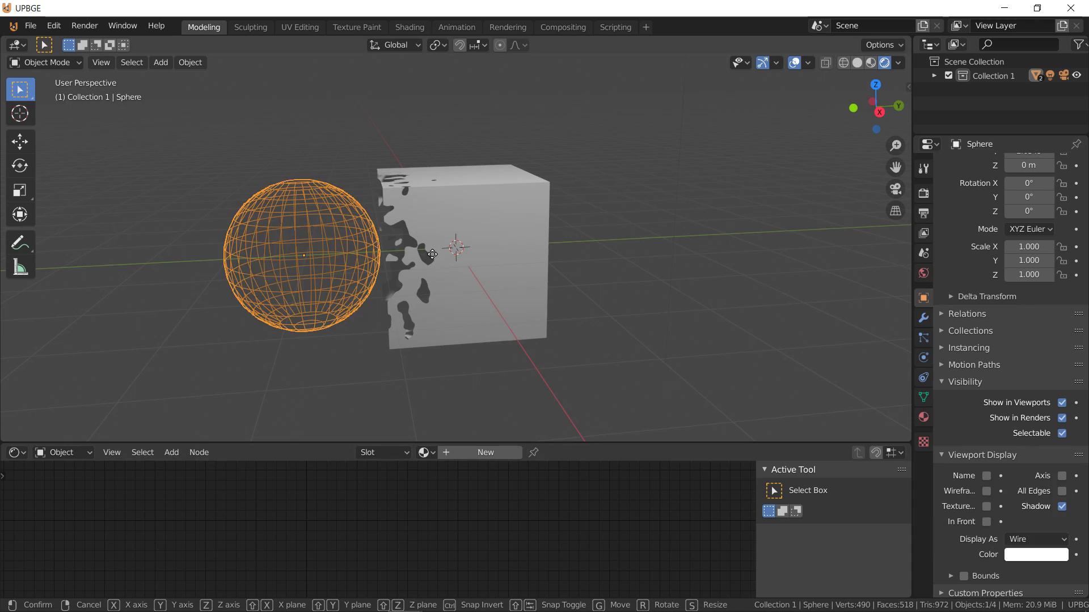
{"action": "key", "text": "x"}
{"action": "key", "text": "Escape"}
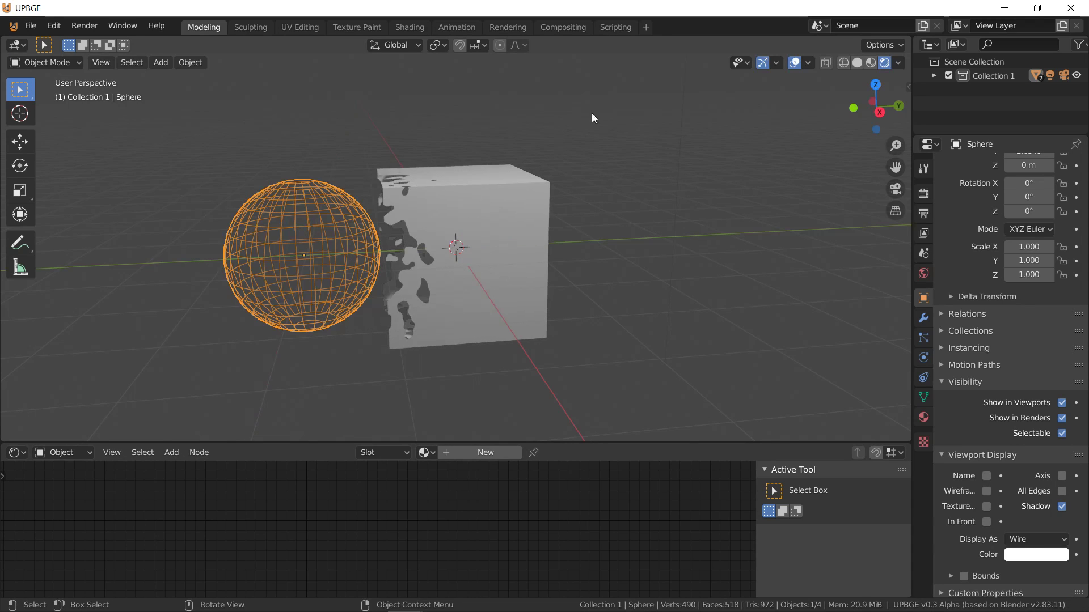
Step: Turn off the viewport overlays and slide the sphere along the Y axis, leaving it beside the cube
{"action": "left_click", "coordinate": [795, 63]}
{"action": "key", "text": "g"}
{"action": "key", "text": "y"}
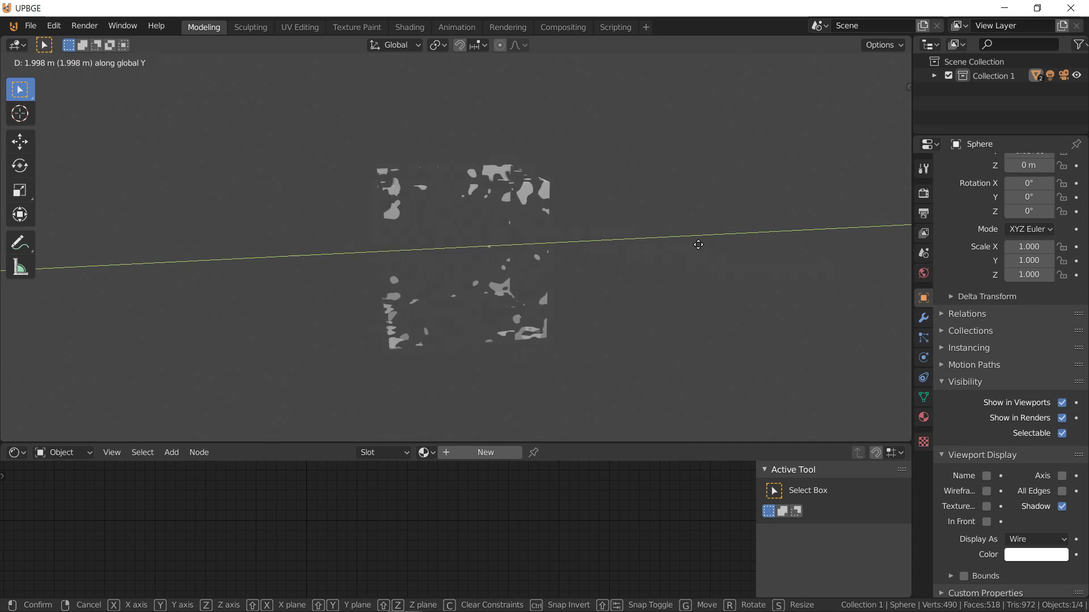
{"action": "left_click", "coordinate": [557, 243]}
Step: Select the cube and set its Musgrave Texture scale to 12
{"action": "left_click", "coordinate": [475, 302]}
{"action": "left_click", "coordinate": [138, 578]}
{"action": "type", "text": "12"}
{"action": "key", "text": "Return"}
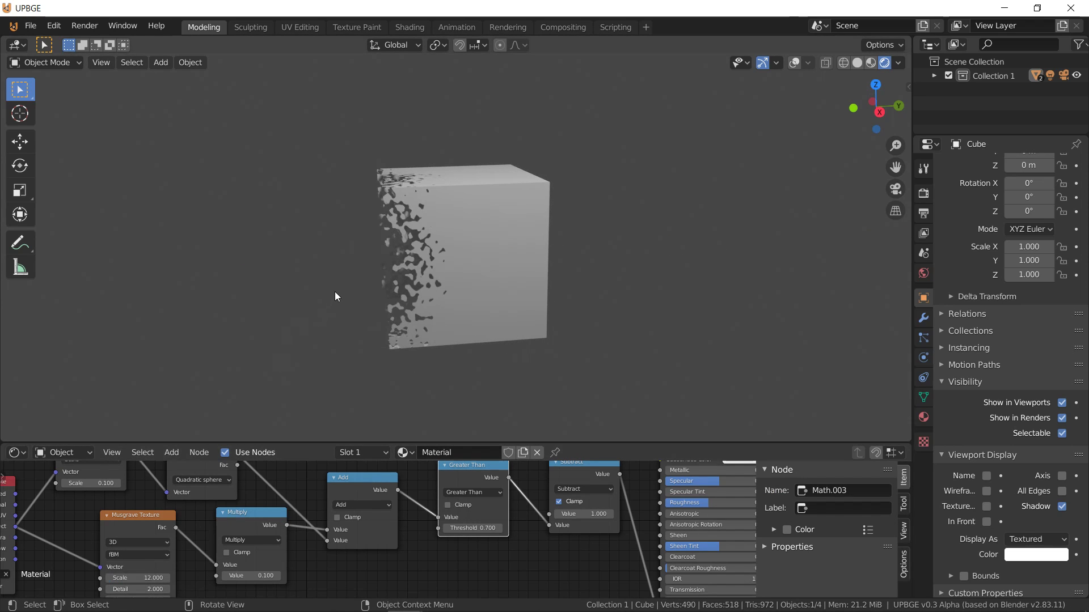
Step: Turn the viewport overlays back on and move the sphere a short way along the Y axis away from the cube
{"action": "left_click", "coordinate": [795, 62]}
{"action": "left_click", "coordinate": [332, 278]}
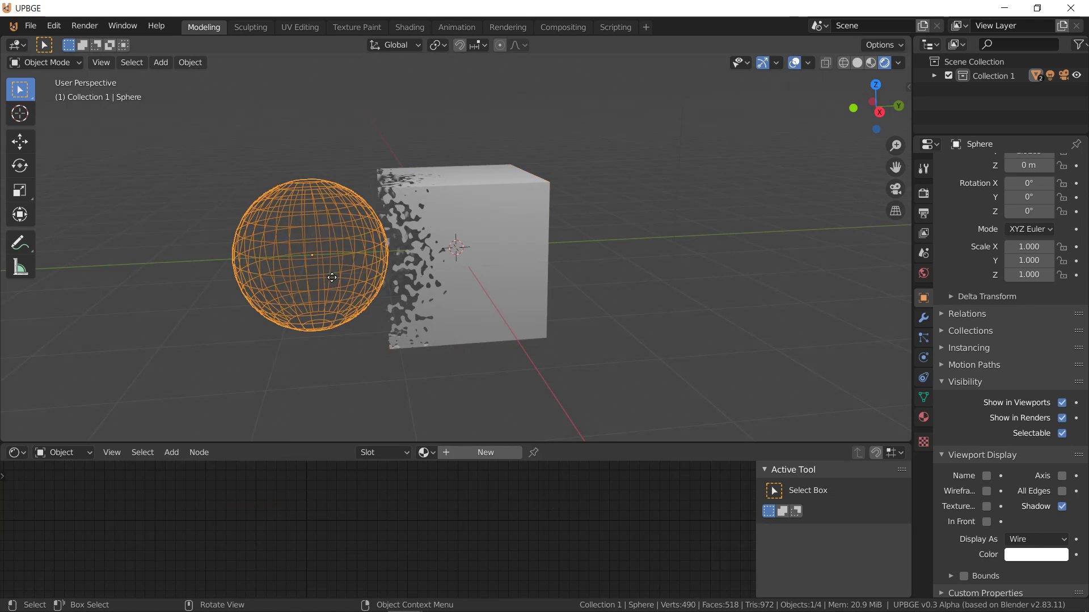
{"action": "key", "text": "g"}
{"action": "key", "text": "y"}
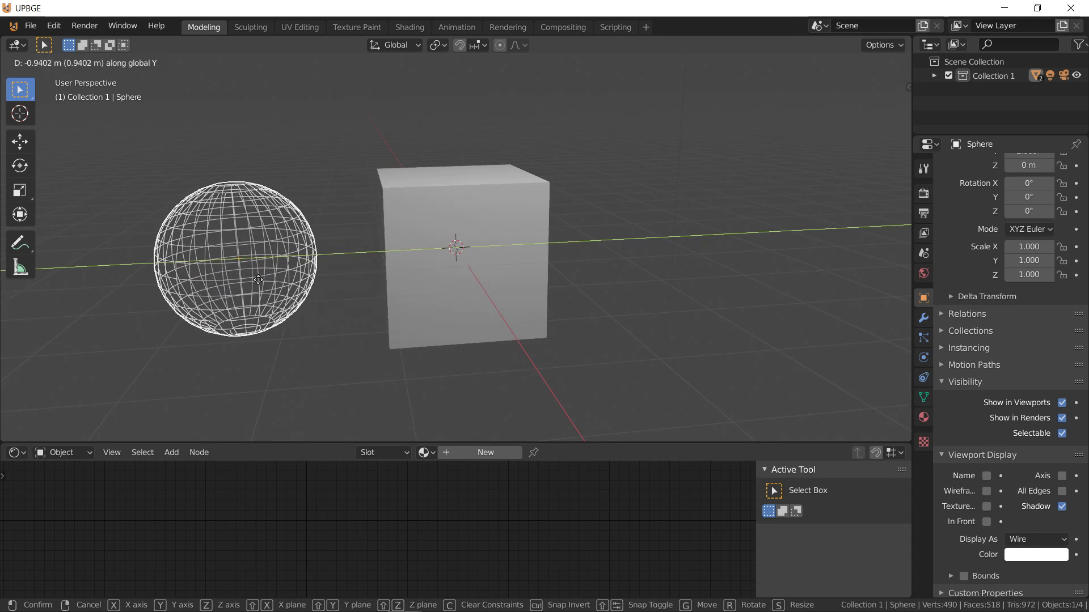
{"action": "left_click", "coordinate": [291, 291]}
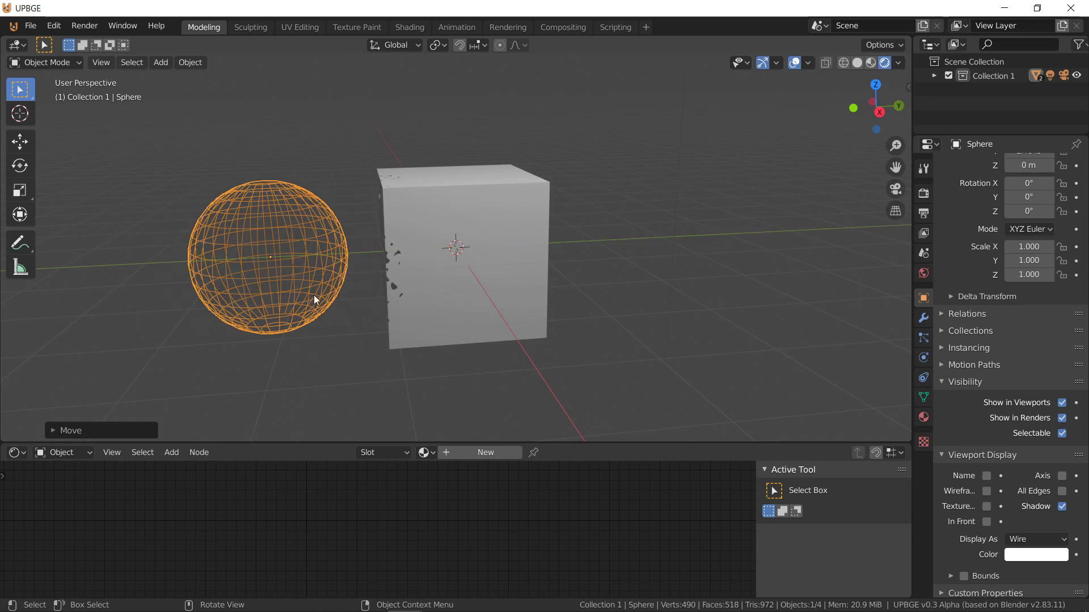
Step: Scale the sphere down uniformly to about 0.744
{"action": "key", "text": "s"}
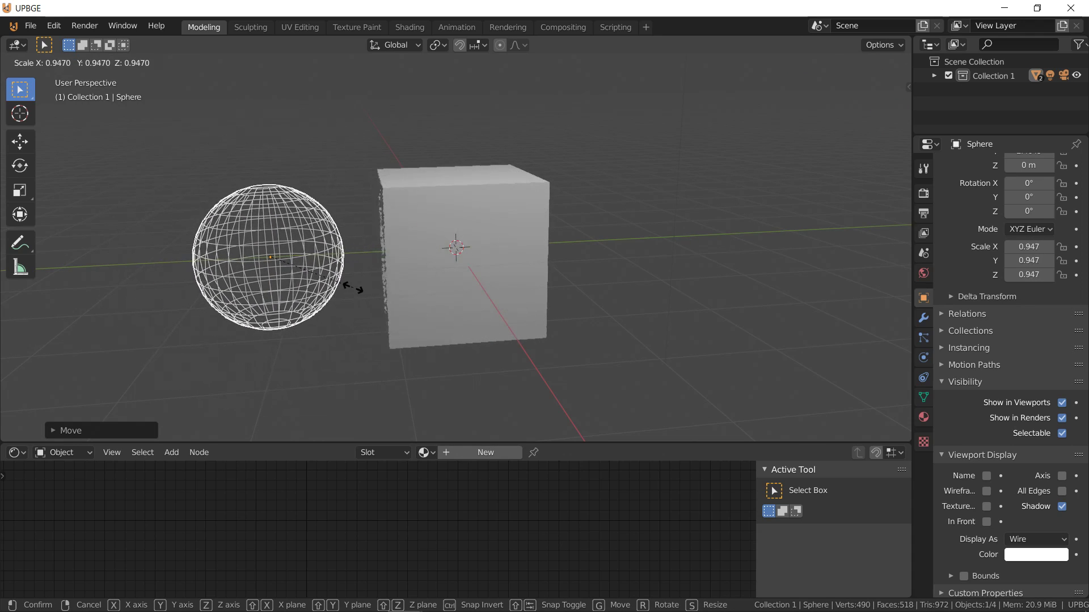
{"action": "key", "text": "Escape"}
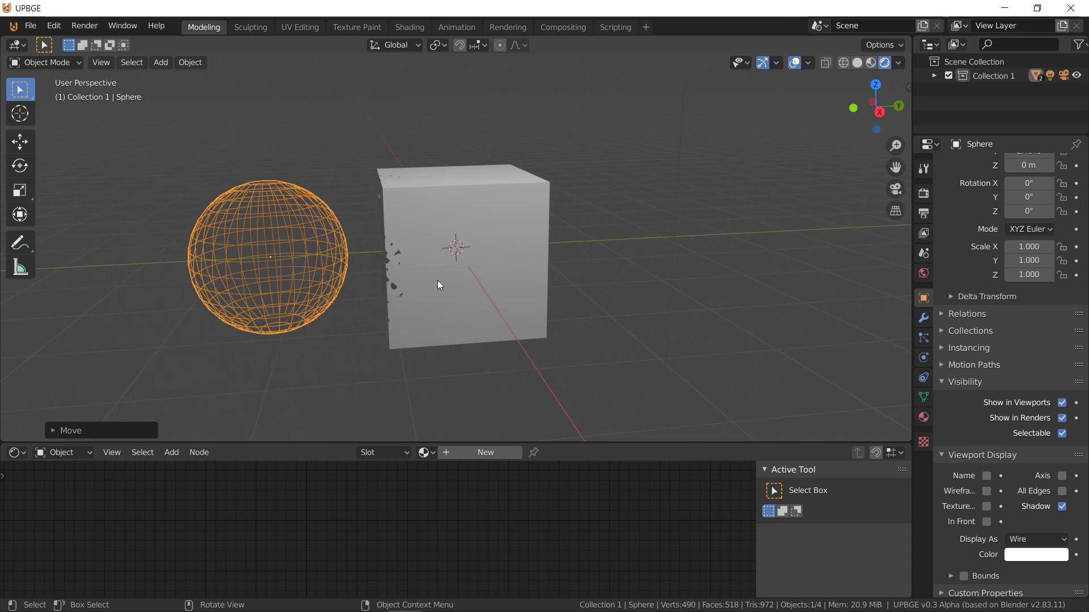
{"action": "key", "text": "s"}
{"action": "left_click", "coordinate": [297, 306]}
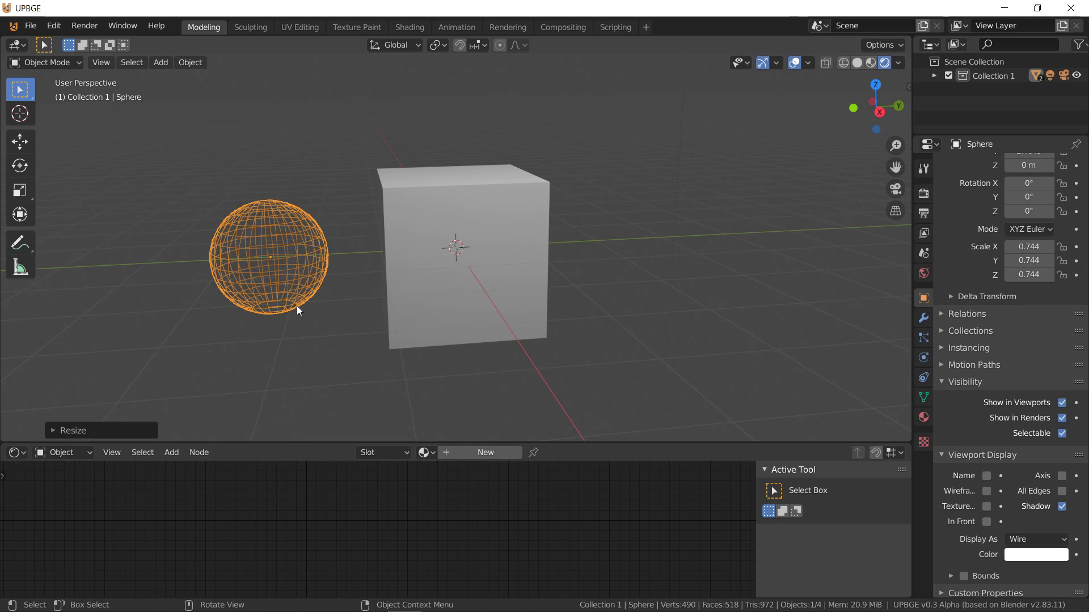
Step: Insert a Scaling keyframe for the sphere at frame 0
{"action": "key", "text": "Left"}
{"action": "key", "text": "i"}
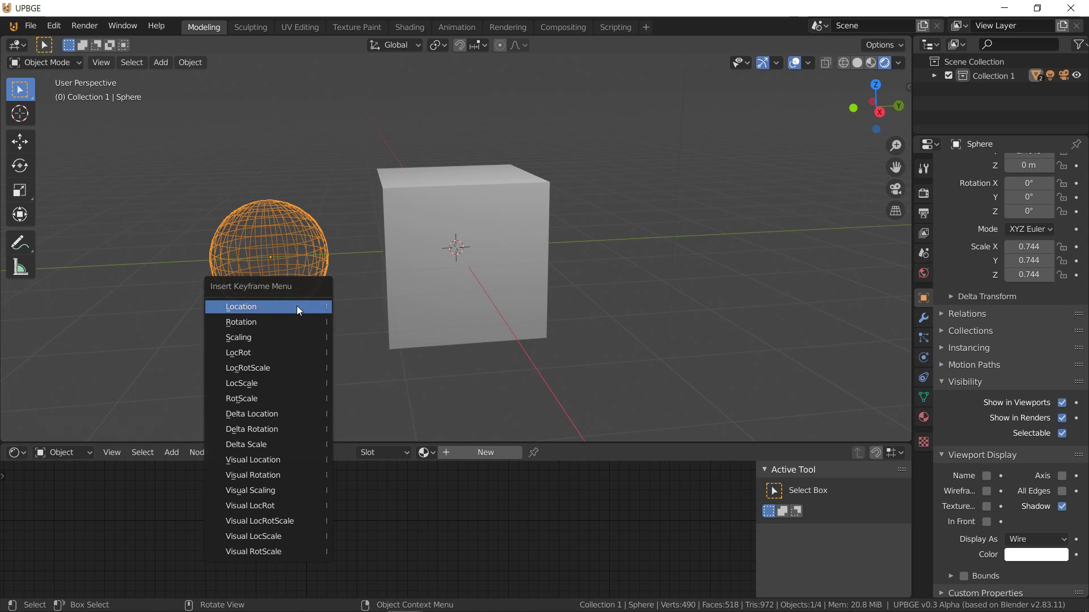
{"action": "key", "text": "Down"}
{"action": "key", "text": "Down"}
{"action": "key", "text": "Return"}
Step: At frame 40, enlarge the sphere to a scale of about 2.027 and insert a Scaling keyframe
{"action": "key", "text": "Right"}
{"action": "key", "text": "Right"}
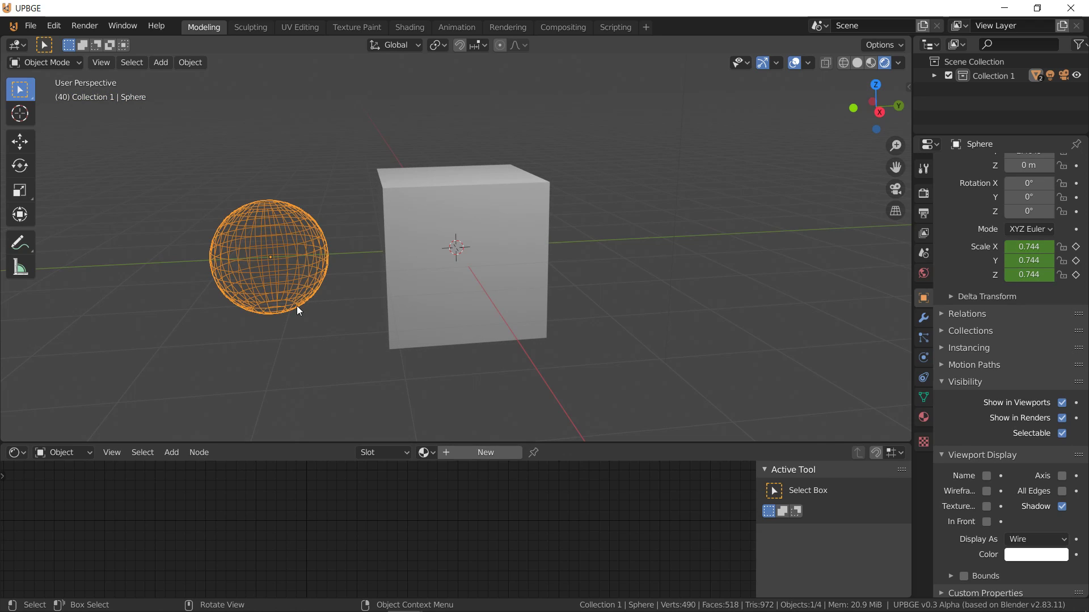
{"action": "key", "text": "s"}
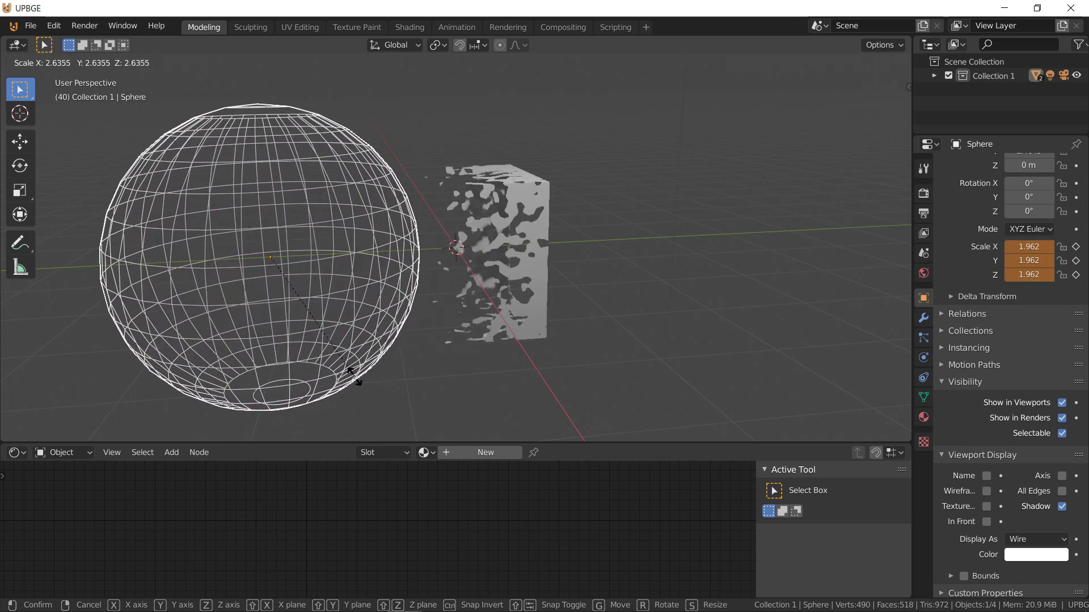
{"action": "left_click", "coordinate": [355, 382]}
{"action": "key", "text": "i"}
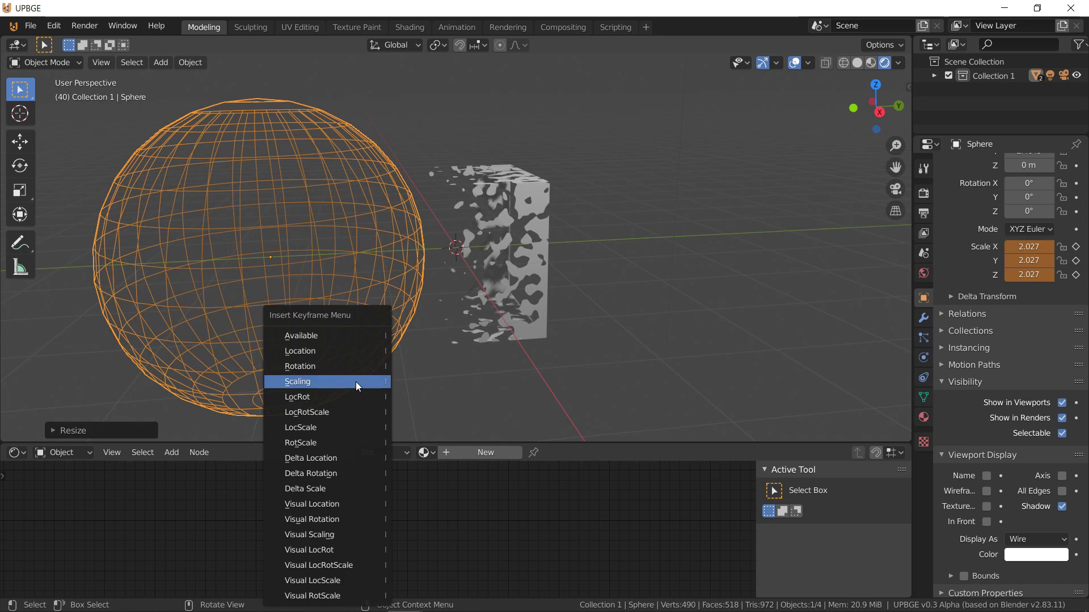
{"action": "left_click", "coordinate": [355, 382]}
Step: Play back the sphere's scale animation with the viewport overlays turned off to examine the cube's dissolve, and stop playback
{"action": "key", "text": "shift+ctrl+space"}
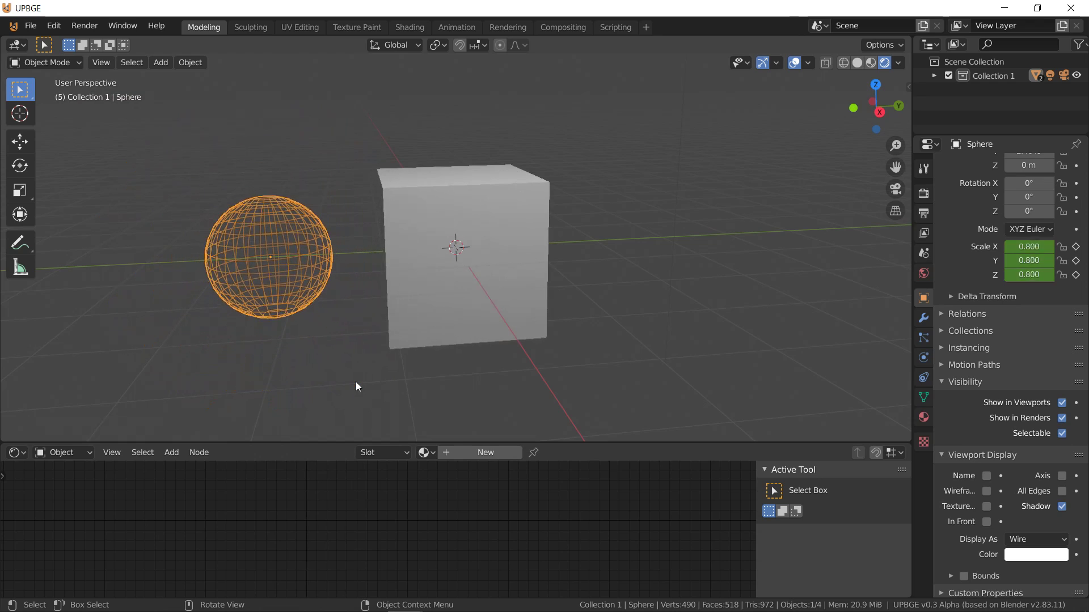
{"action": "left_click", "coordinate": [794, 62]}
{"action": "key", "text": "space"}
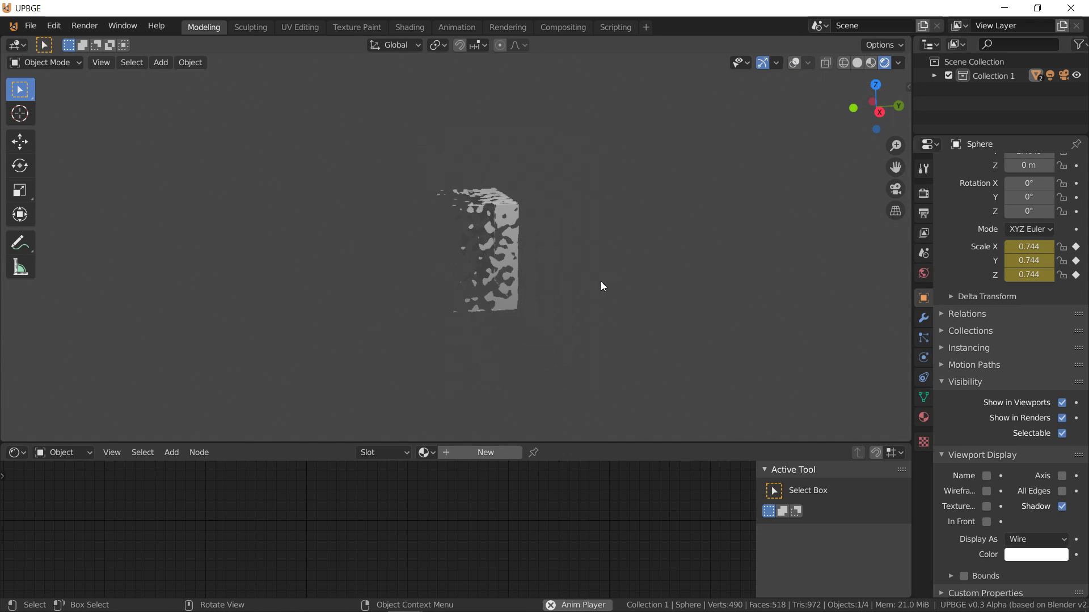
{"action": "key", "text": "Escape"}
{"action": "key", "text": "space"}
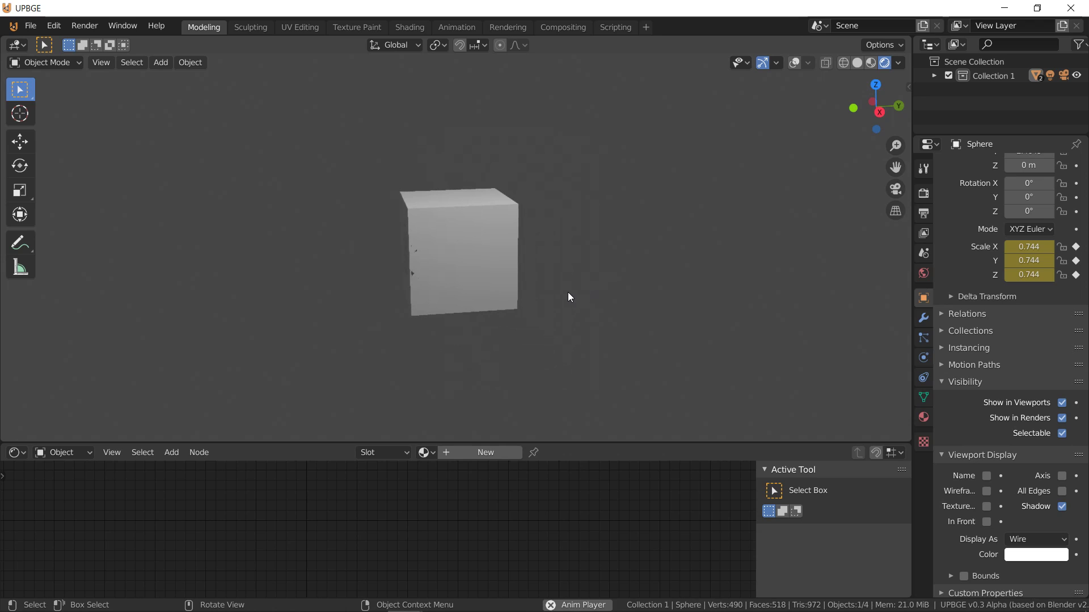
{"action": "key", "text": "Escape"}
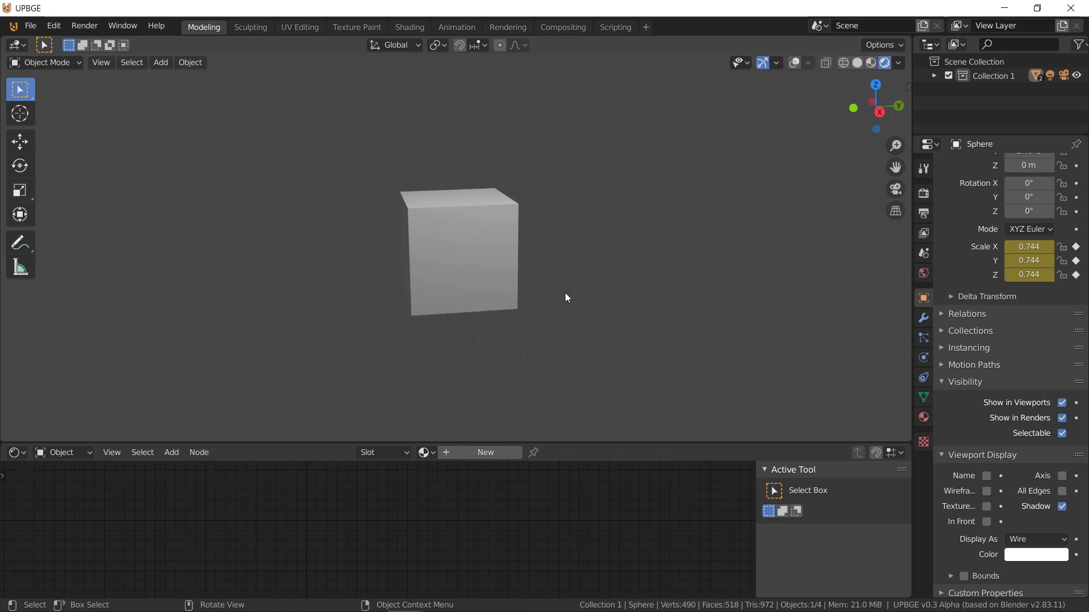
{"action": "scroll", "coordinate": [480, 320], "scroll_direction": "up", "scroll_amount": 2}
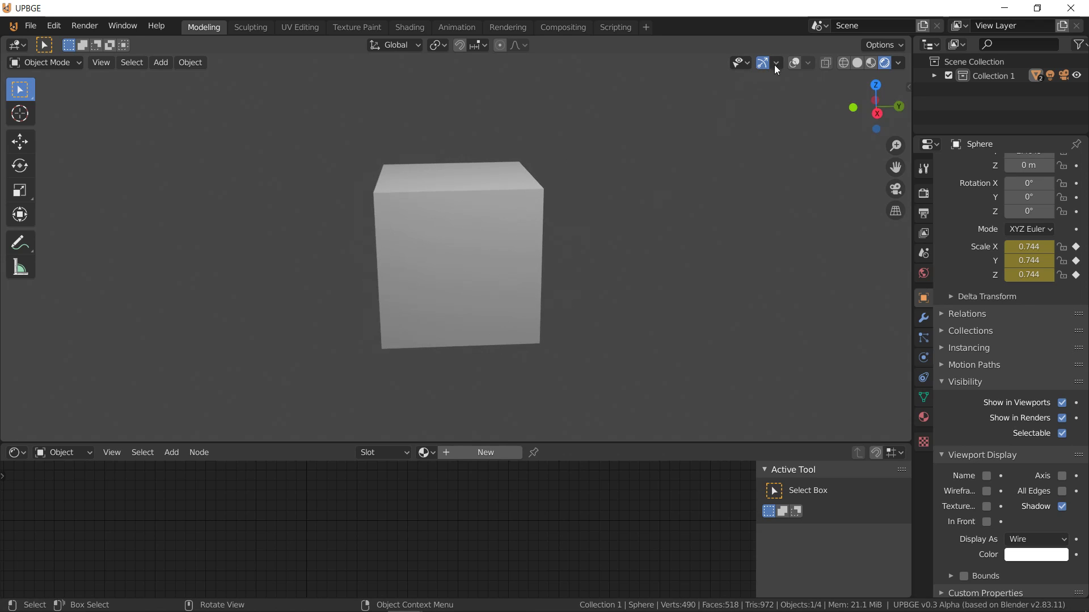
Step: Show the viewport overlays again and delete all of the cube's vertices in Edit Mode
{"action": "left_click", "coordinate": [794, 63]}
{"action": "left_click", "coordinate": [524, 276]}
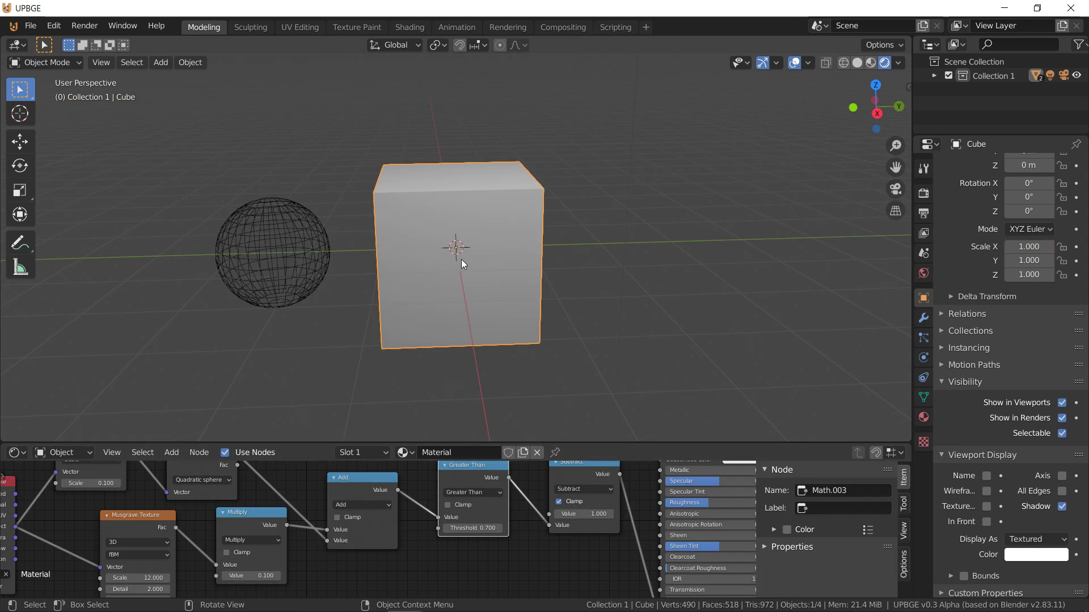
{"action": "key", "text": "Tab"}
{"action": "key", "text": "x"}
{"action": "left_click", "coordinate": [444, 289]}
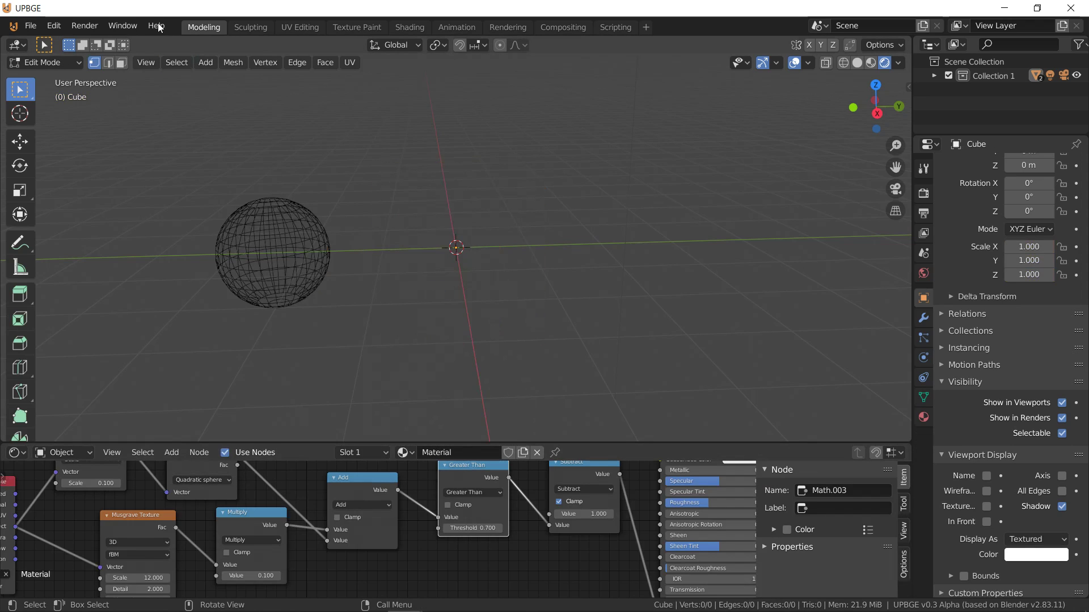
Step: Add a Monkey mesh inside the emptied cube object and return to Object Mode
{"action": "left_click", "coordinate": [325, 62]}
{"action": "mouse_move", "coordinate": [206, 62]}
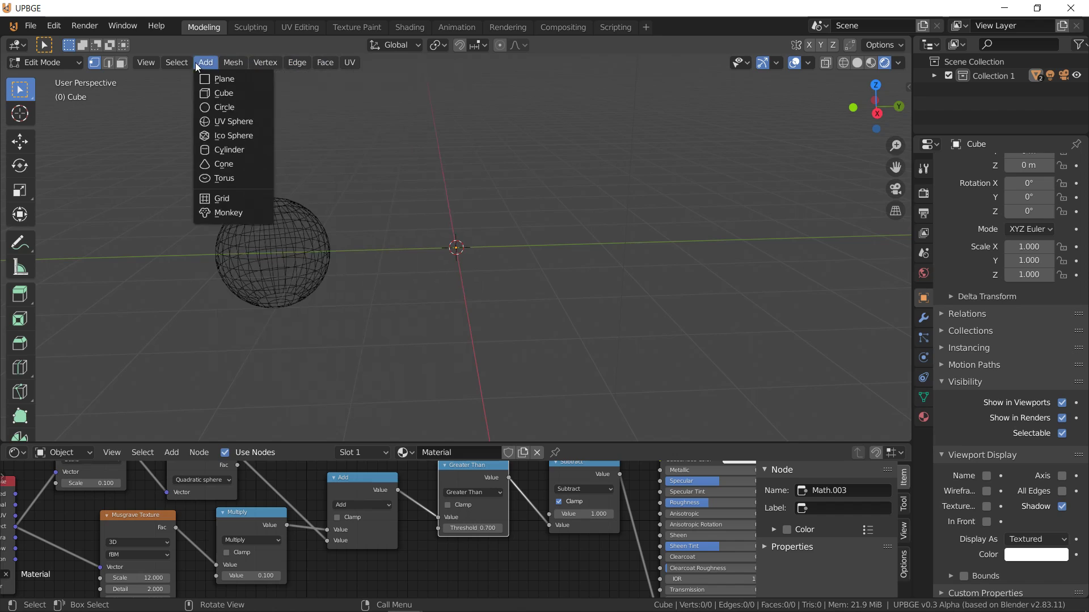
{"action": "left_click", "coordinate": [219, 212]}
{"action": "key", "text": "Tab"}
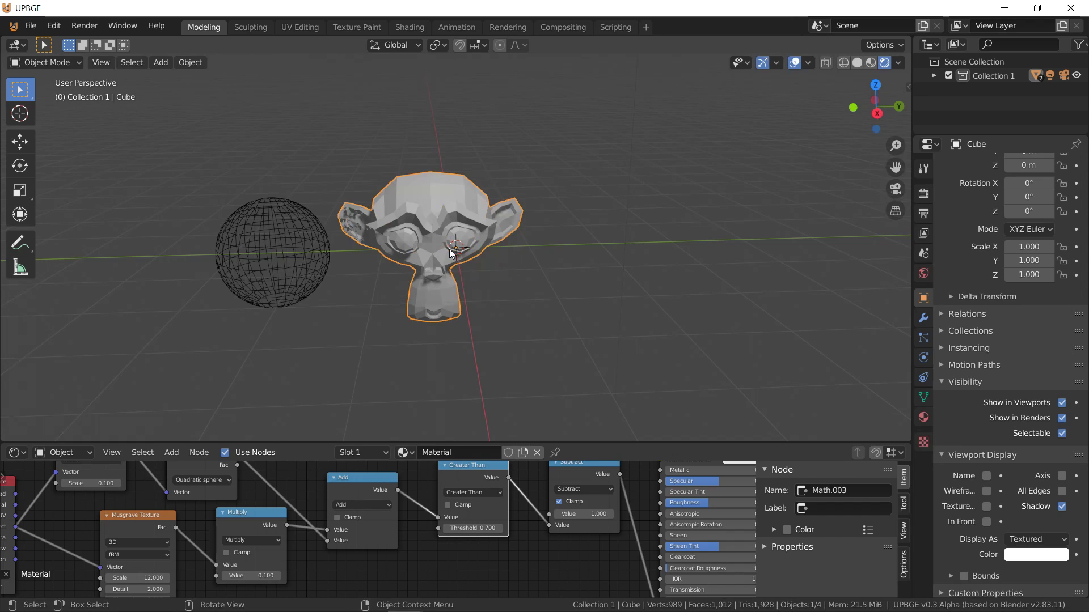
Step: Play back the dissolve on the monkey with the overlays on and off, then stop playback and restore the overlays
{"action": "key", "text": "p"}
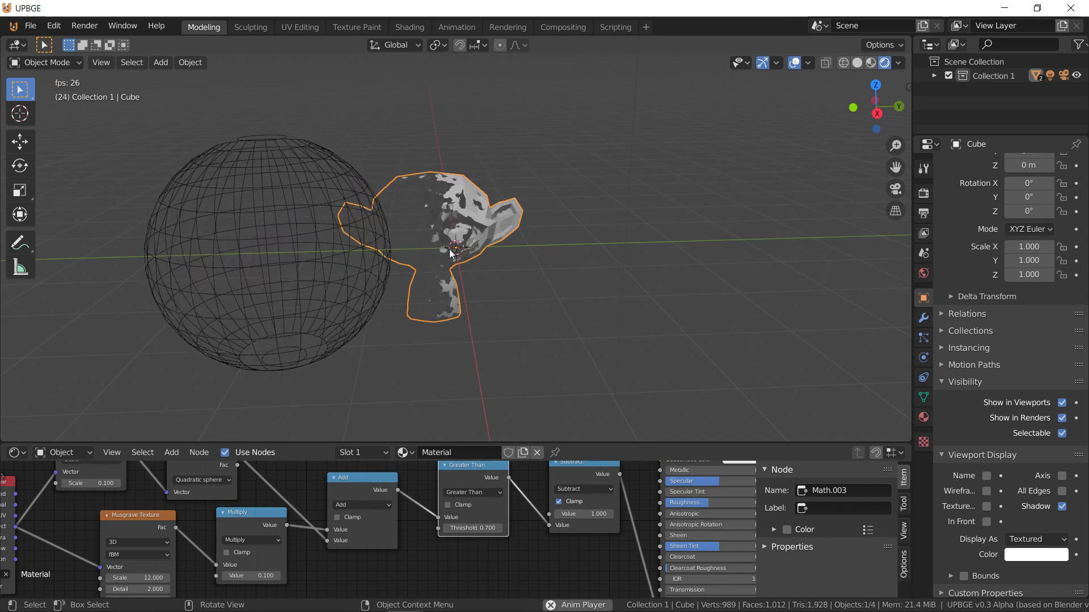
{"action": "key", "text": "Escape"}
{"action": "left_click", "coordinate": [798, 65]}
{"action": "key", "text": "p"}
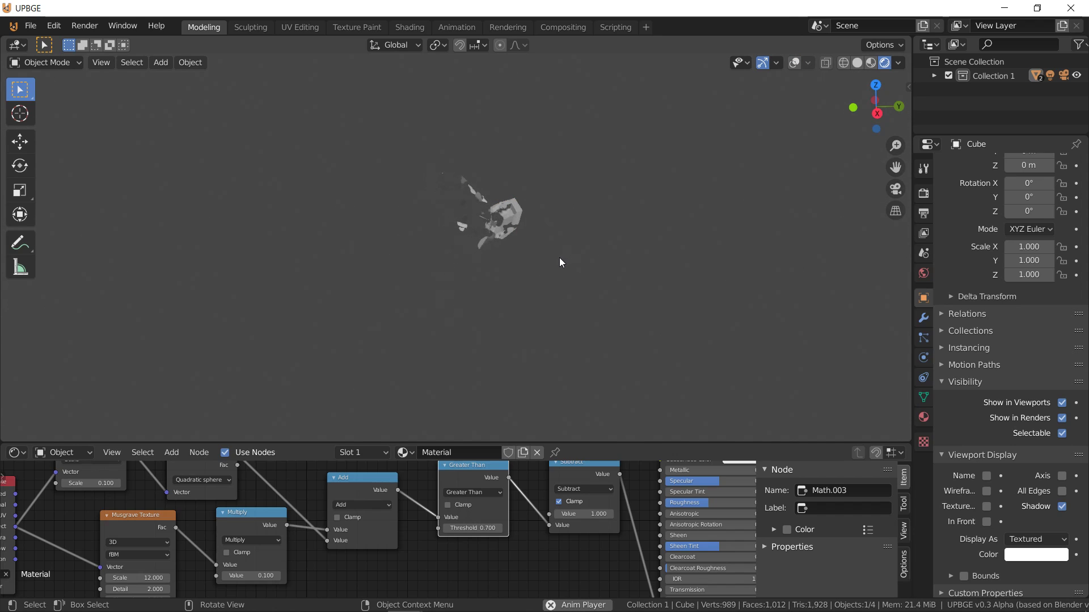
{"action": "key", "text": "Escape"}
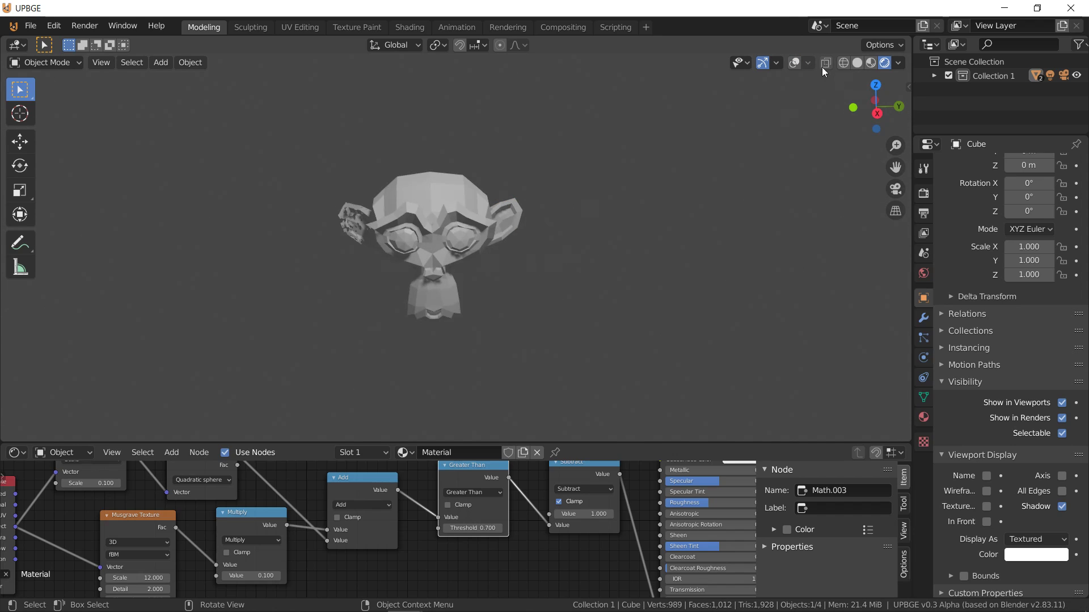
{"action": "left_click", "coordinate": [795, 63]}
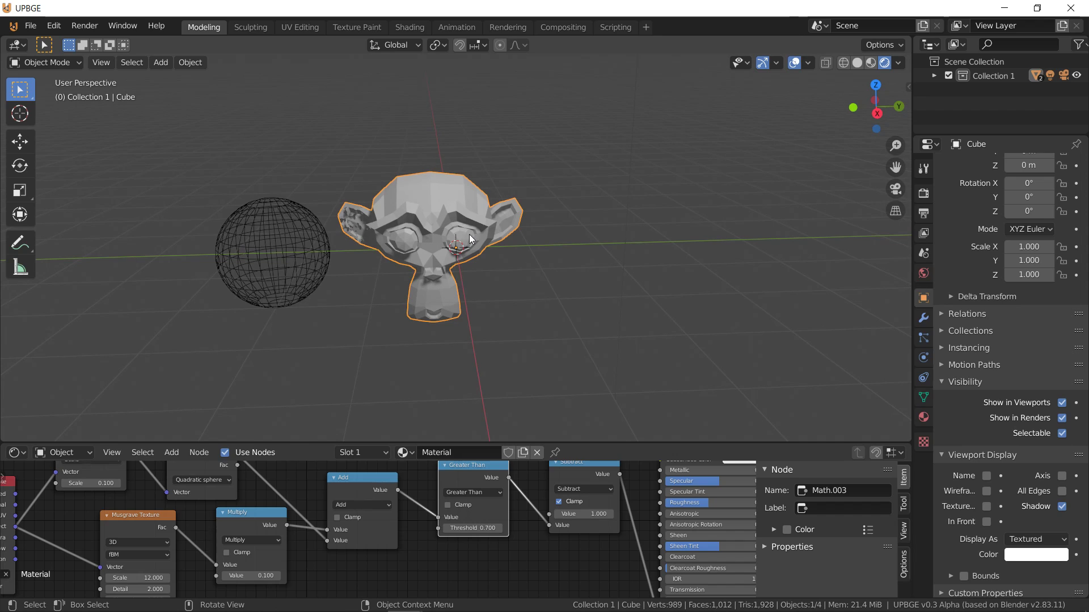
Step: Duplicate the monkey in place, keeping the copy at its original position and scale
{"action": "key", "text": "shift+d"}
{"action": "right_click", "coordinate": [593, 349]}
{"action": "key", "text": "s"}
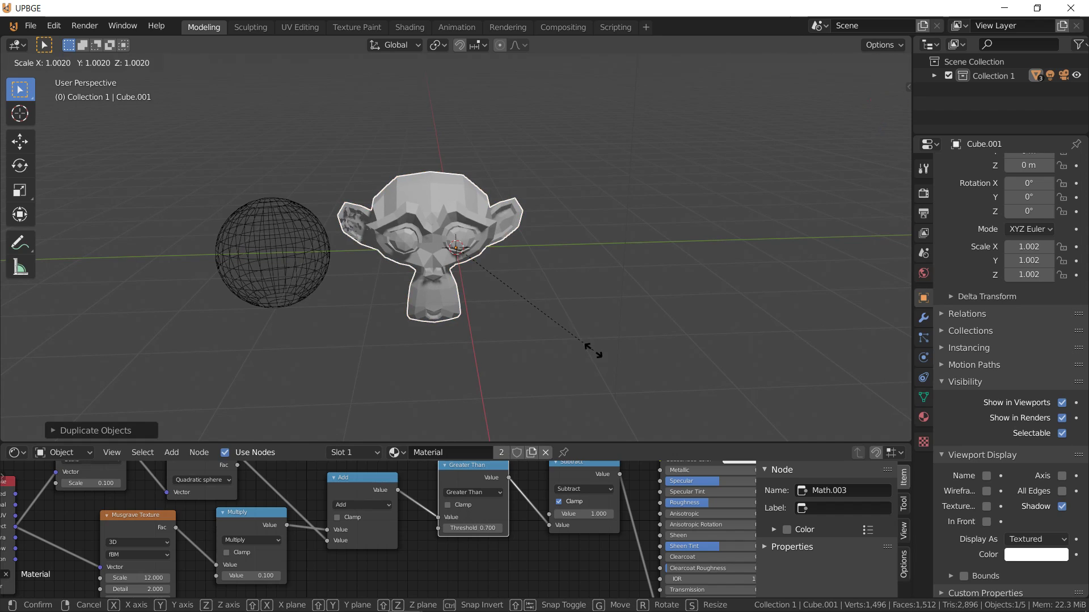
{"action": "right_click", "coordinate": [584, 346]}
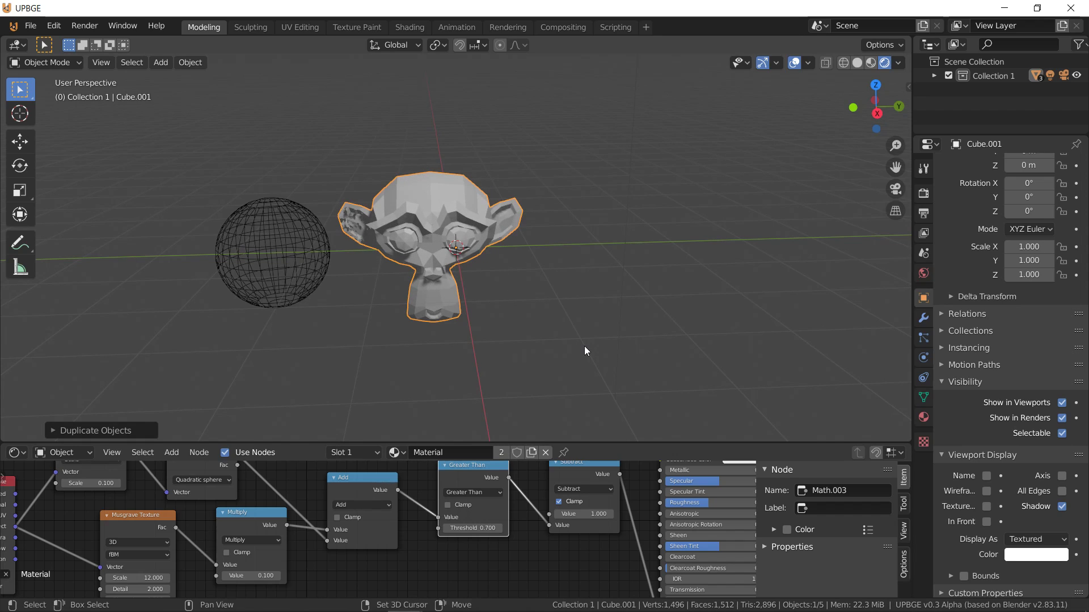
Step: Shrink the duplicate's mesh slightly in Edit Mode with the 3D cursor snapped to its selection, and shade the duplicate smooth
{"action": "key", "text": "shift+s"}
{"action": "left_click", "coordinate": [493, 284]}
{"action": "key", "text": "shift+s"}
{"action": "left_click", "coordinate": [516, 369]}
{"action": "key", "text": "s"}
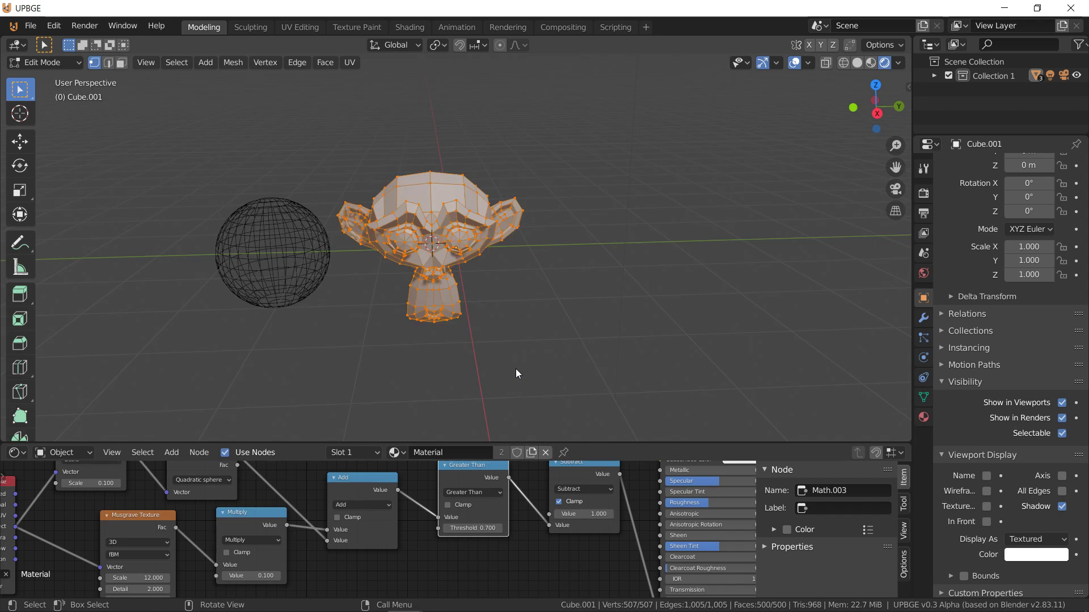
{"action": "key", "text": "Escape"}
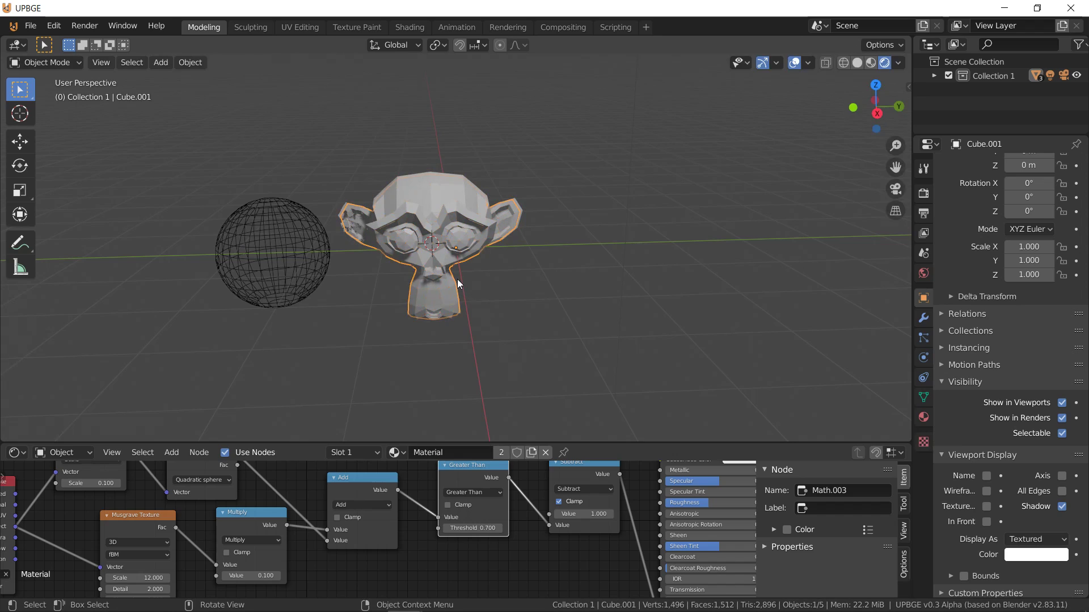
{"action": "left_click", "coordinate": [186, 57]}
Step: Make the duplicate monkey's material single-user and set its Base Color to blue
{"action": "left_click", "coordinate": [923, 418]}
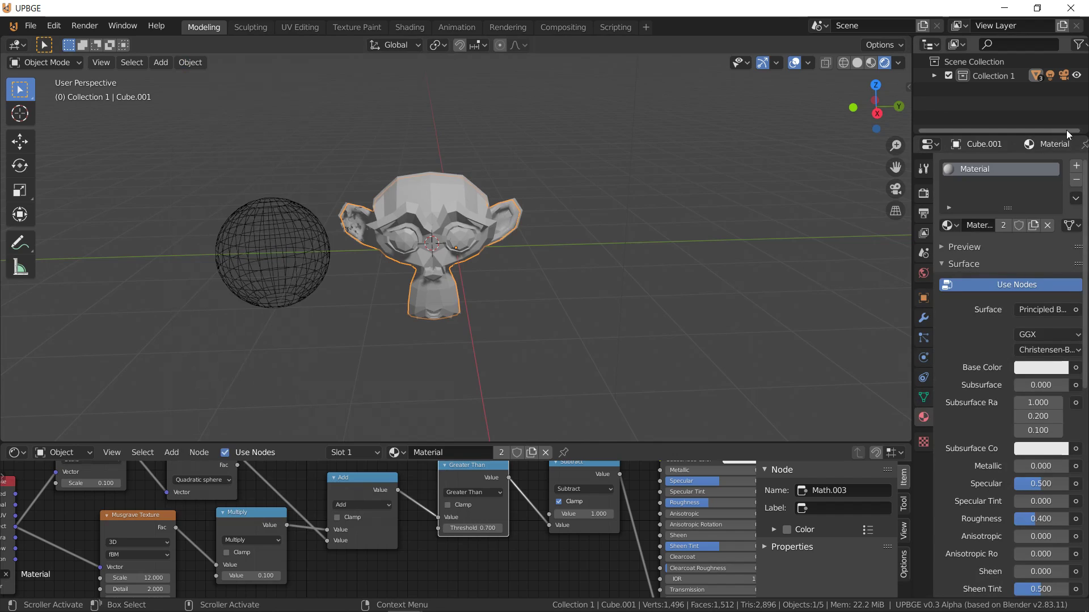
{"action": "left_click", "coordinate": [1003, 226]}
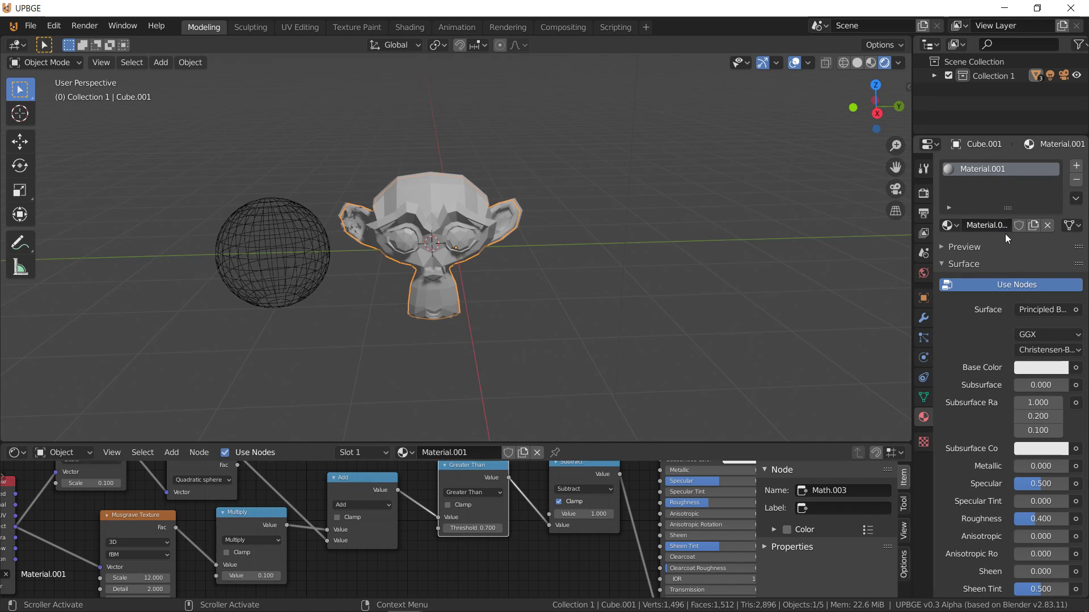
{"action": "left_click", "coordinate": [1044, 368]}
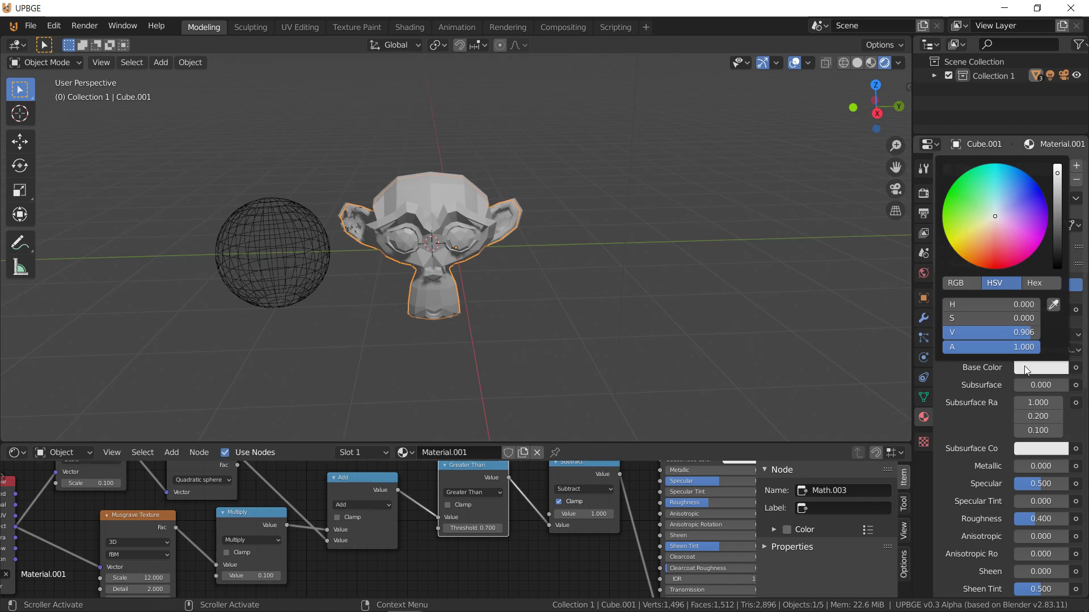
{"action": "left_click", "coordinate": [1033, 195]}
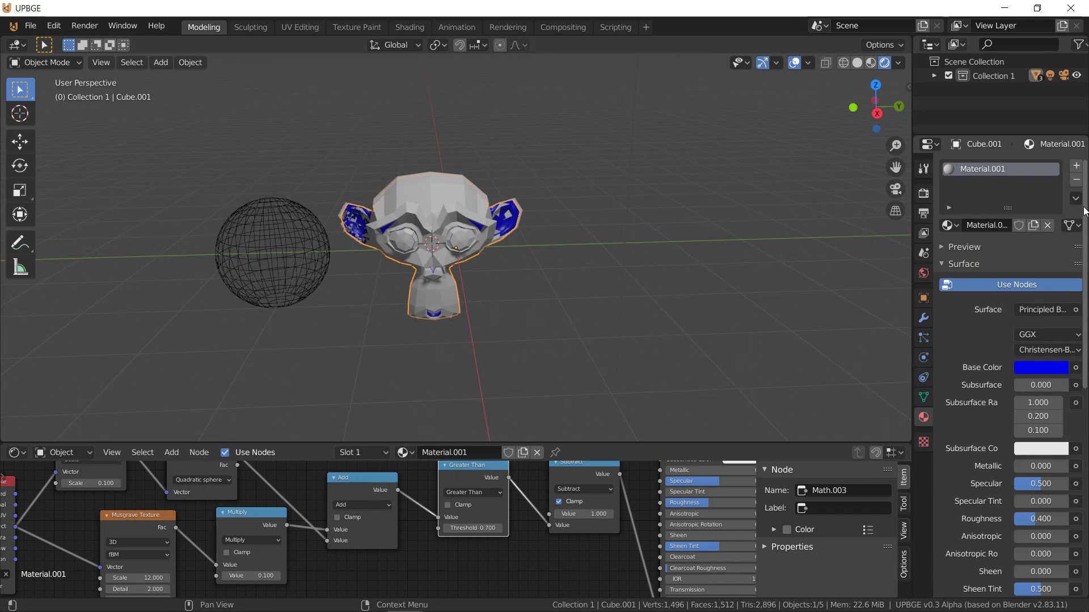
Step: Remove the inner monkey's copied dissolve material and assign a new material with a blue Base Color
{"action": "left_click", "coordinate": [1076, 180]}
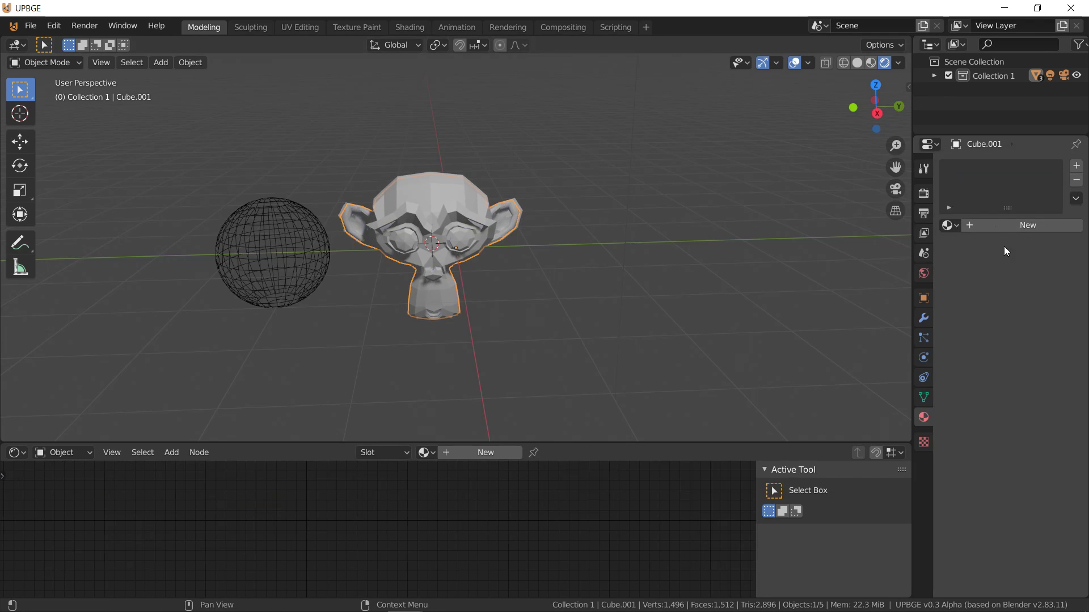
{"action": "left_click", "coordinate": [993, 226]}
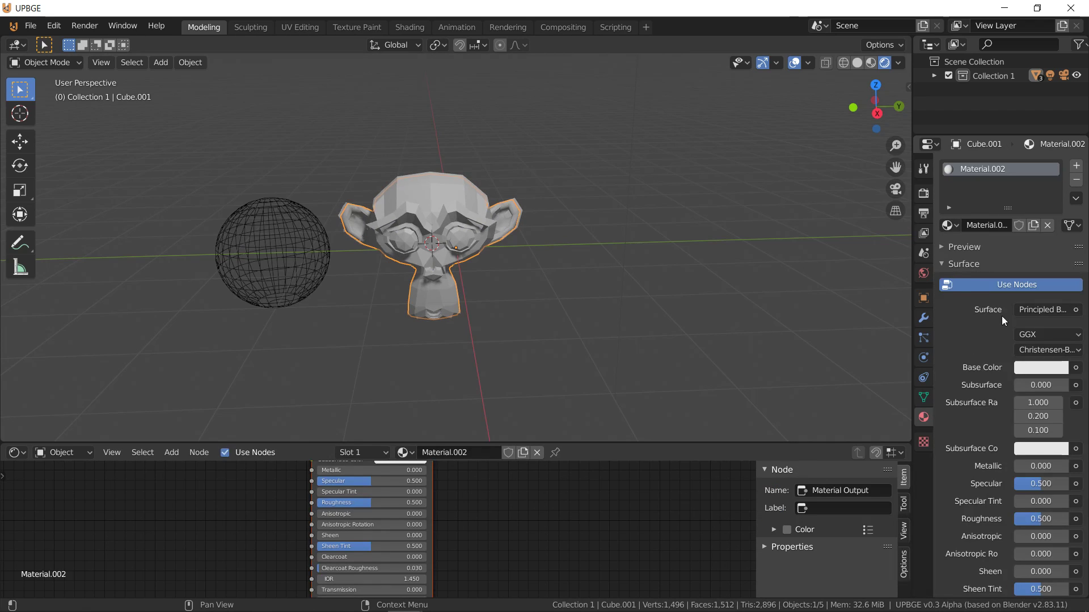
{"action": "left_click", "coordinate": [1041, 368]}
{"action": "left_click_drag", "start_coordinate": [1002, 225], "coordinate": [937, 206]}
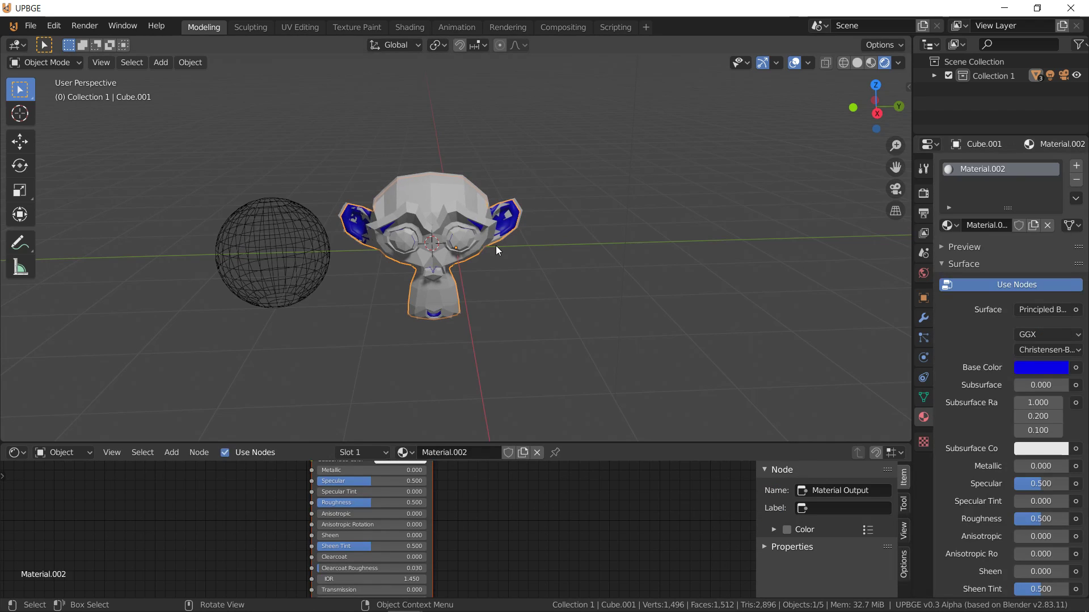
Step: Play back the animation to examine how the outer monkey dissolves over the blue inner one, and stop playback
{"action": "key", "text": "space"}
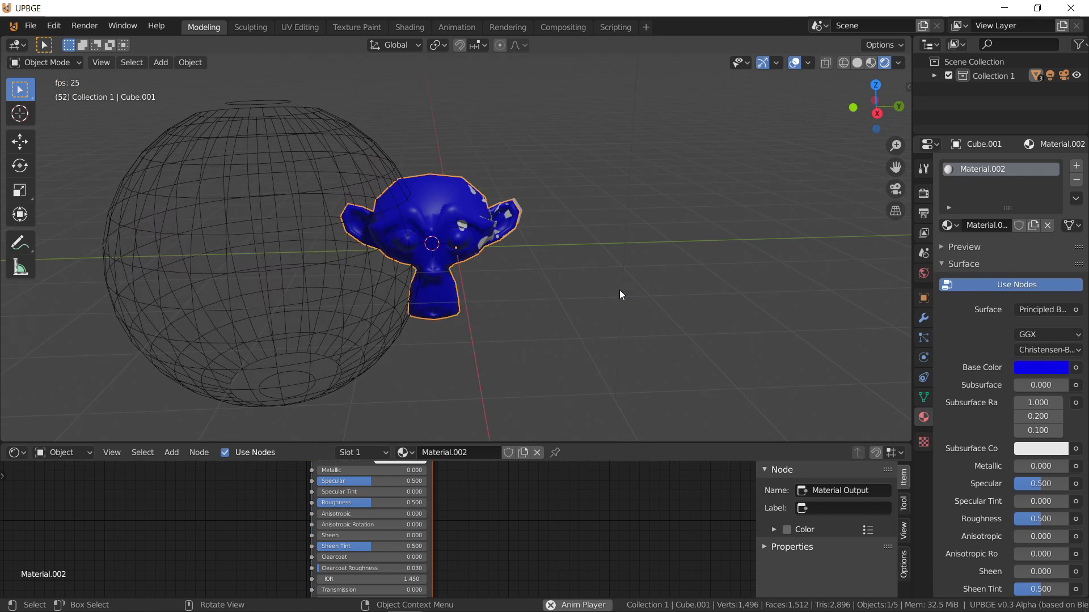
{"action": "key", "text": "space"}
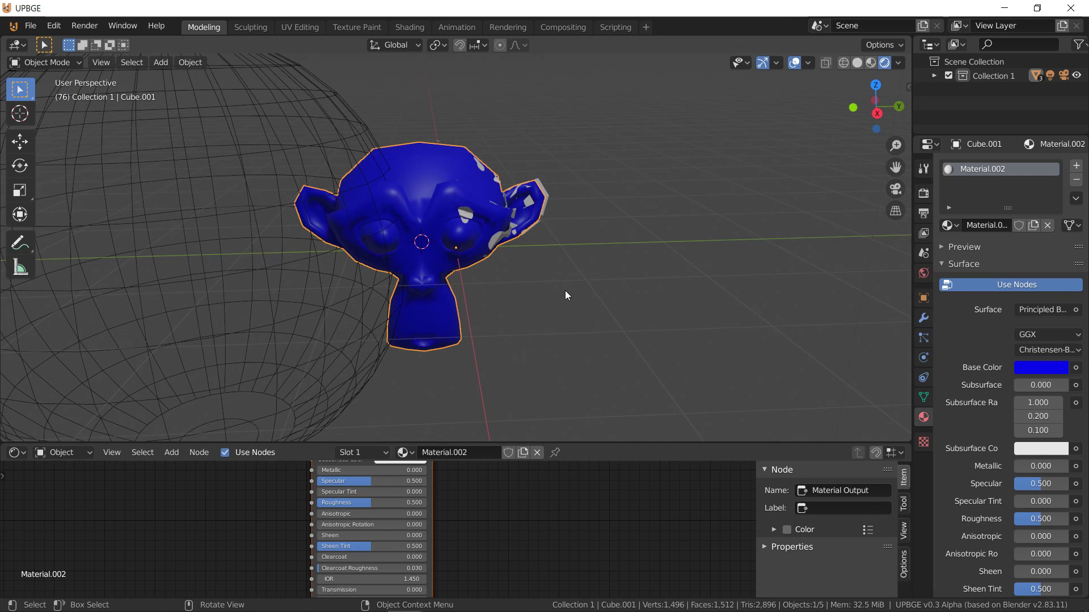
{"action": "key", "text": "space"}
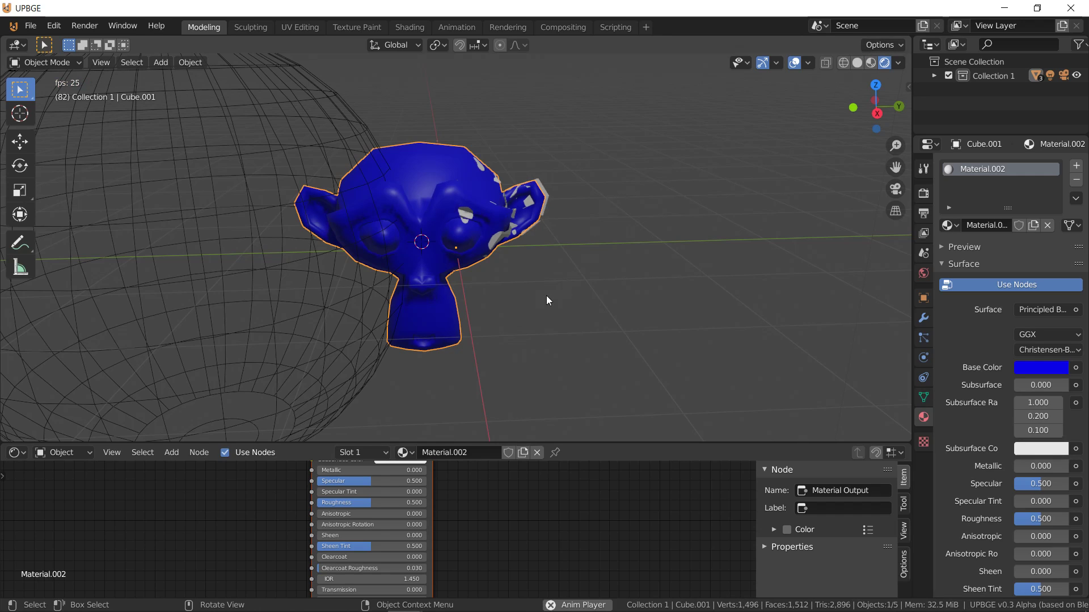
{"action": "key", "text": "Escape"}
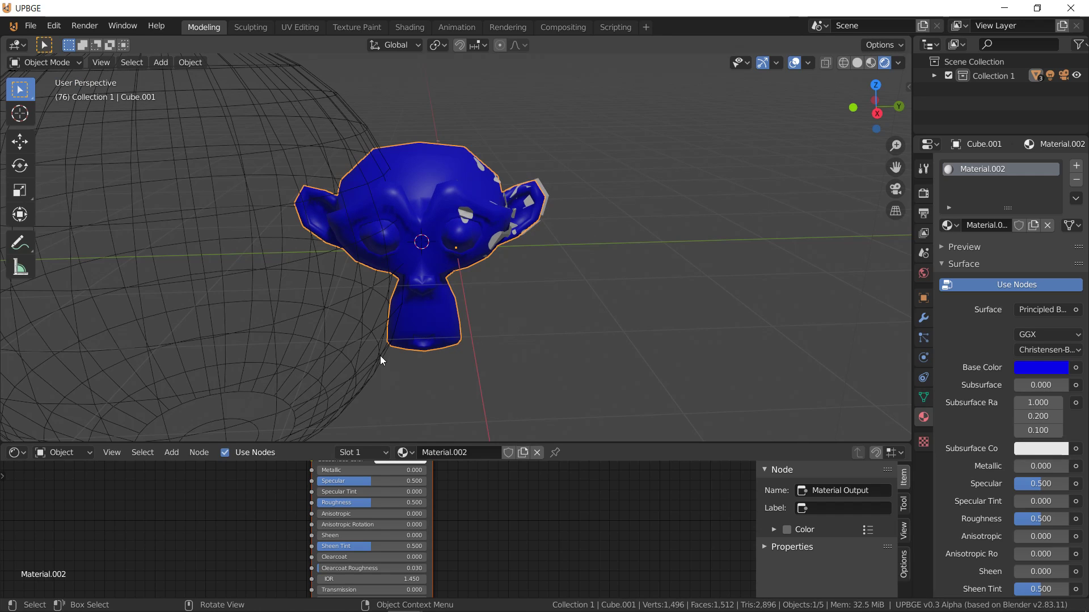
Step: Select the sphere, rewind to frame 0, and replay the dissolve across the two monkey layers
{"action": "key", "text": "Up"}
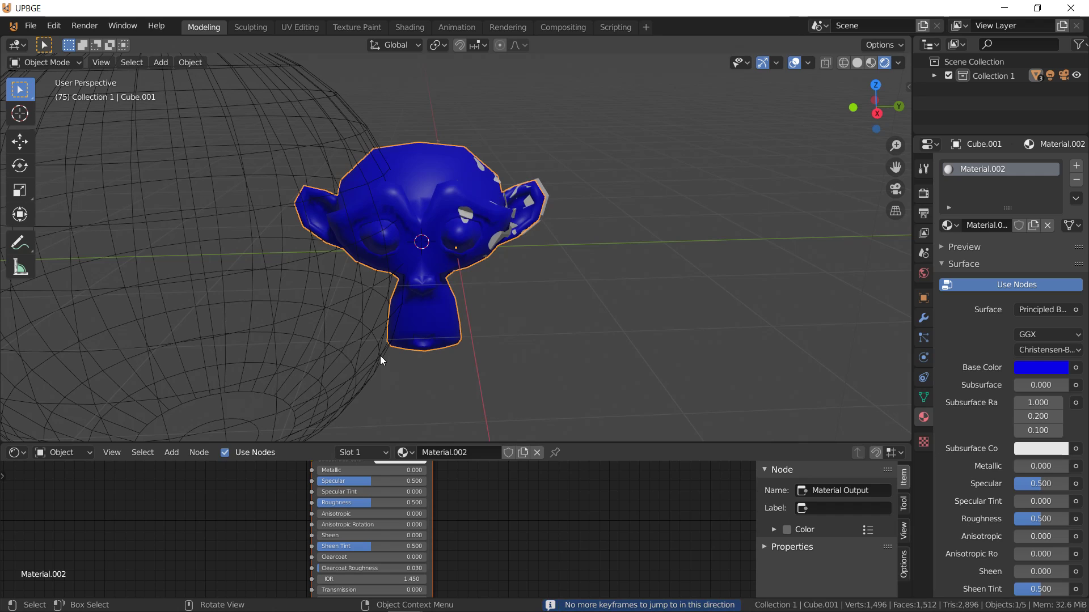
{"action": "left_click", "coordinate": [374, 211]}
{"action": "key", "text": "Down"}
{"action": "key", "text": "shift+Left"}
{"action": "key", "text": "space"}
{"action": "key", "text": "Escape"}
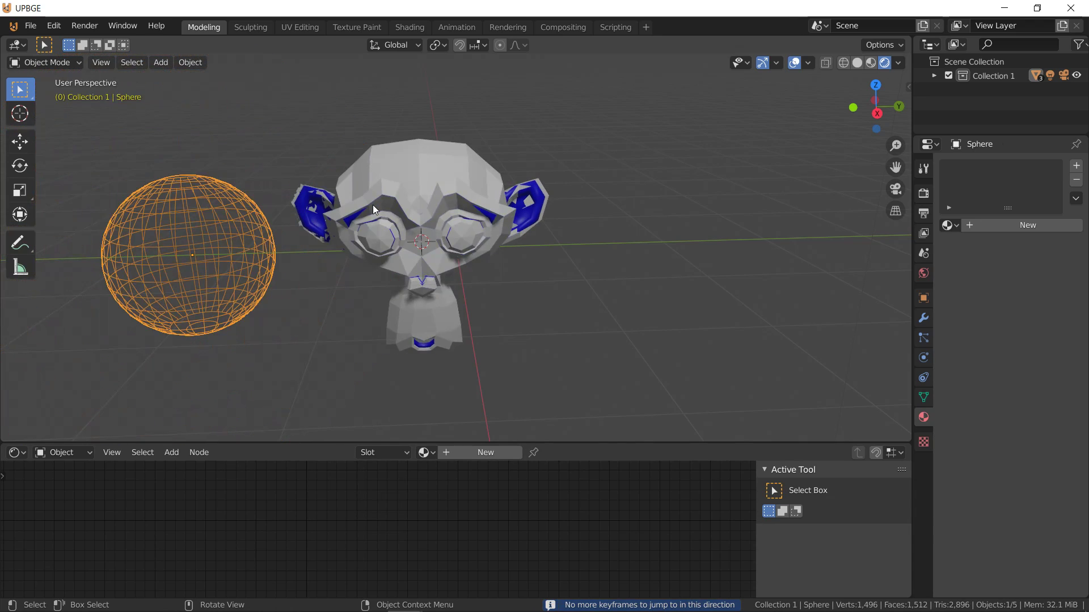
{"action": "key", "text": "space"}
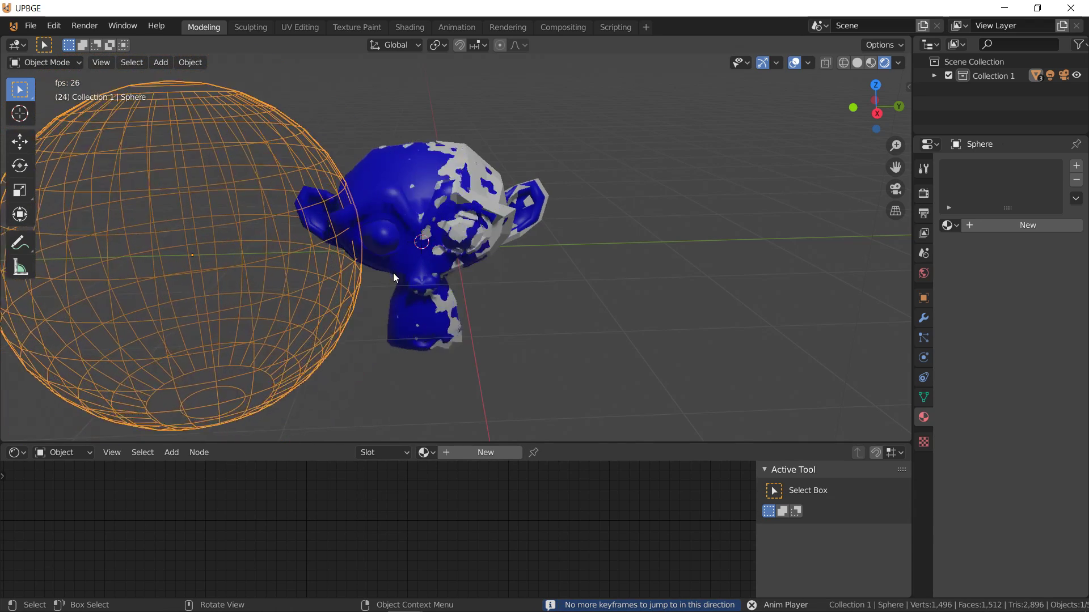
{"action": "key", "text": "Escape"}
Step: Replay the dissolve with the viewport overlays hidden, then stop playback and show the overlays again
{"action": "left_click", "coordinate": [794, 62]}
{"action": "key", "text": "space"}
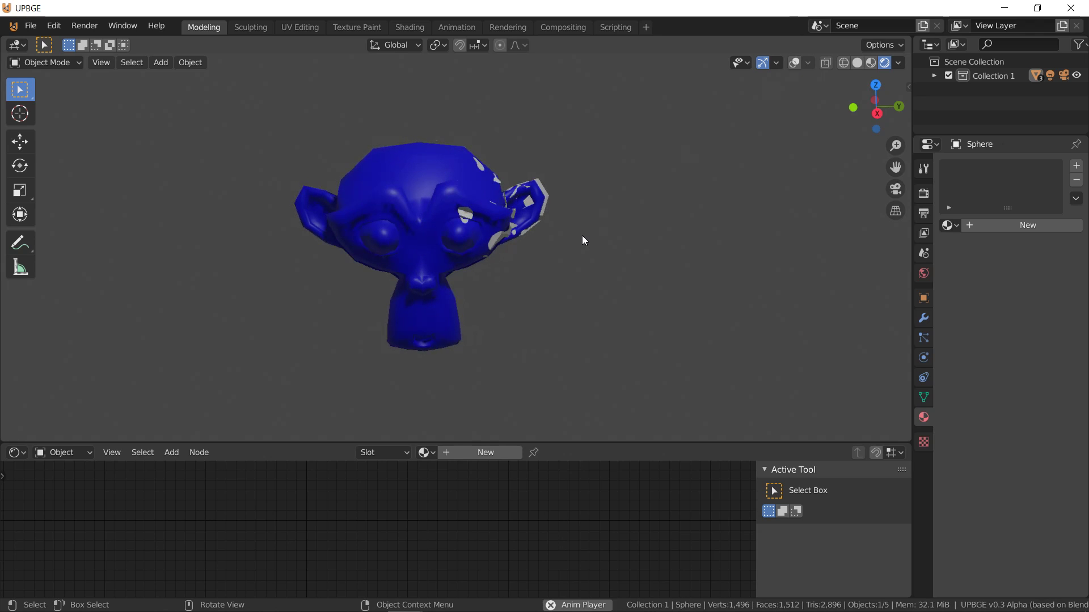
{"action": "key", "text": "Escape"}
{"action": "left_click", "coordinate": [794, 63]}
Step: Move the sphere along the global Y axis to the opposite side of the monkey
{"action": "left_click", "coordinate": [220, 303]}
{"action": "key", "text": "g"}
{"action": "key", "text": "y"}
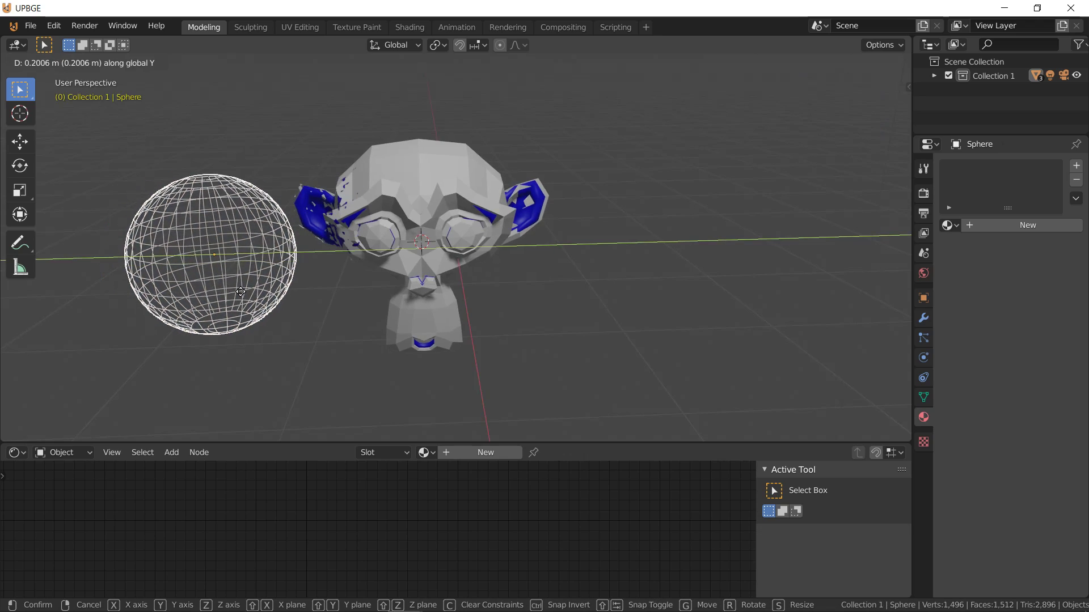
{"action": "left_click", "coordinate": [604, 315]}
Step: Play the animation from the sphere's new side, with the overlays hidden and shown, to examine the reversed dissolve direction
{"action": "key", "text": "space"}
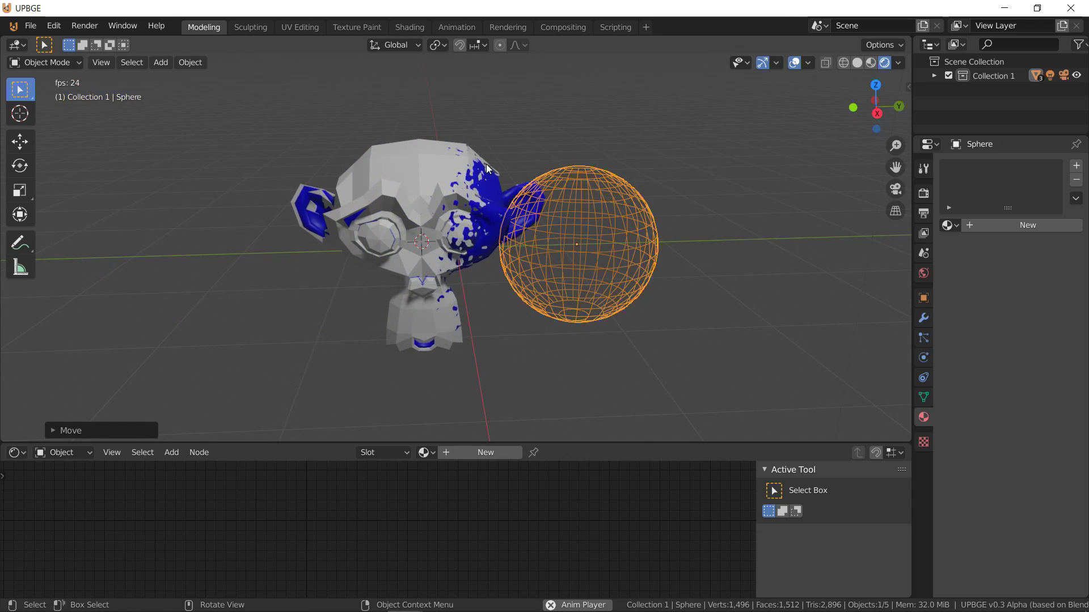
{"action": "left_click", "coordinate": [794, 62]}
{"action": "key", "text": "space"}
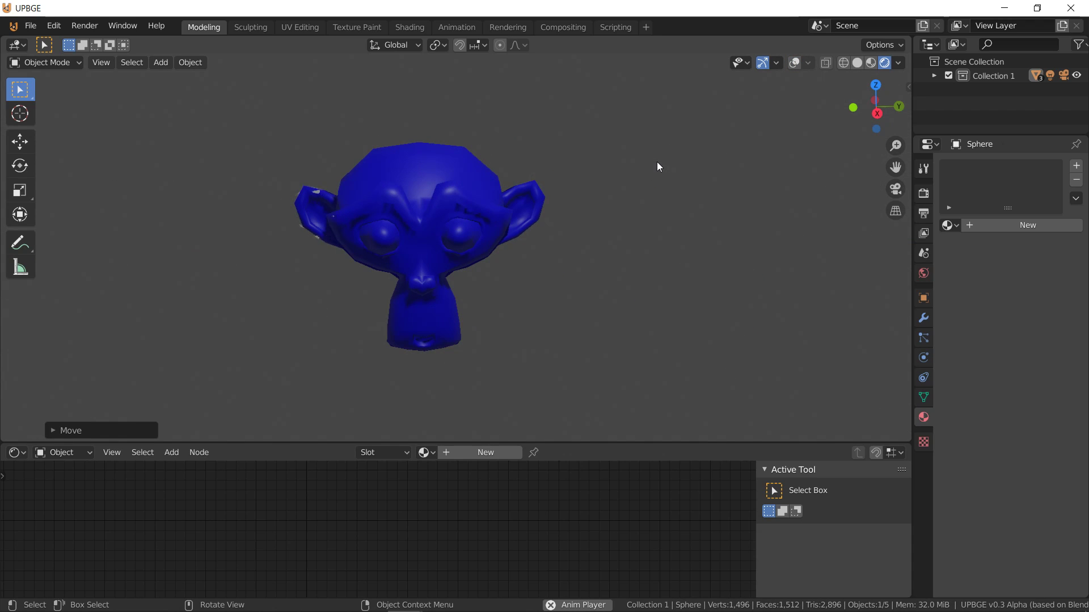
{"action": "left_click", "coordinate": [795, 62]}
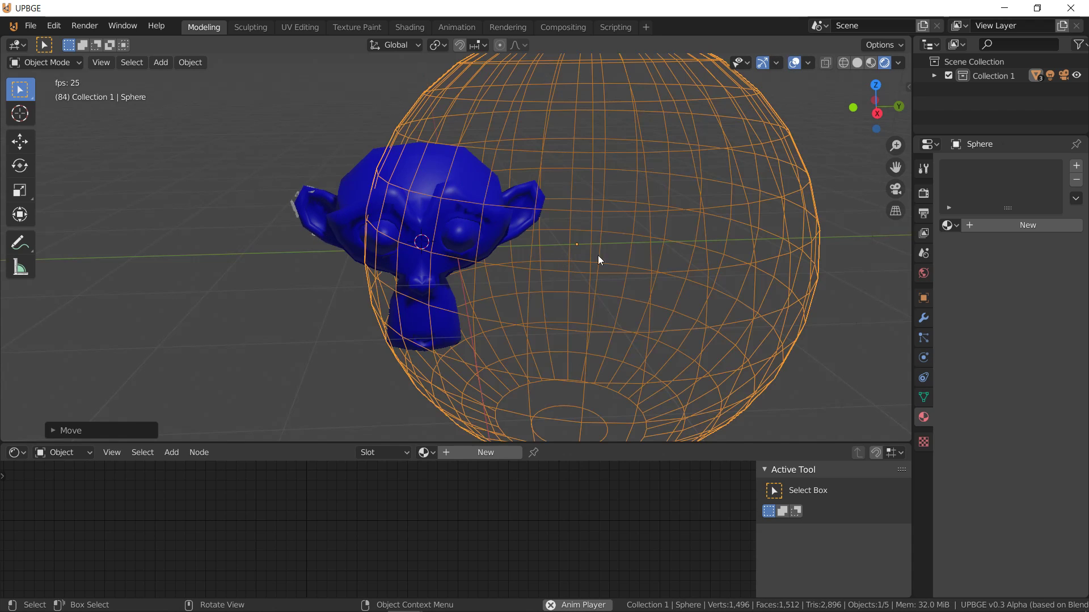
Step: Move the enlarged sphere over the monkey's center during playback, and stop the animation
{"action": "key", "text": "g"}
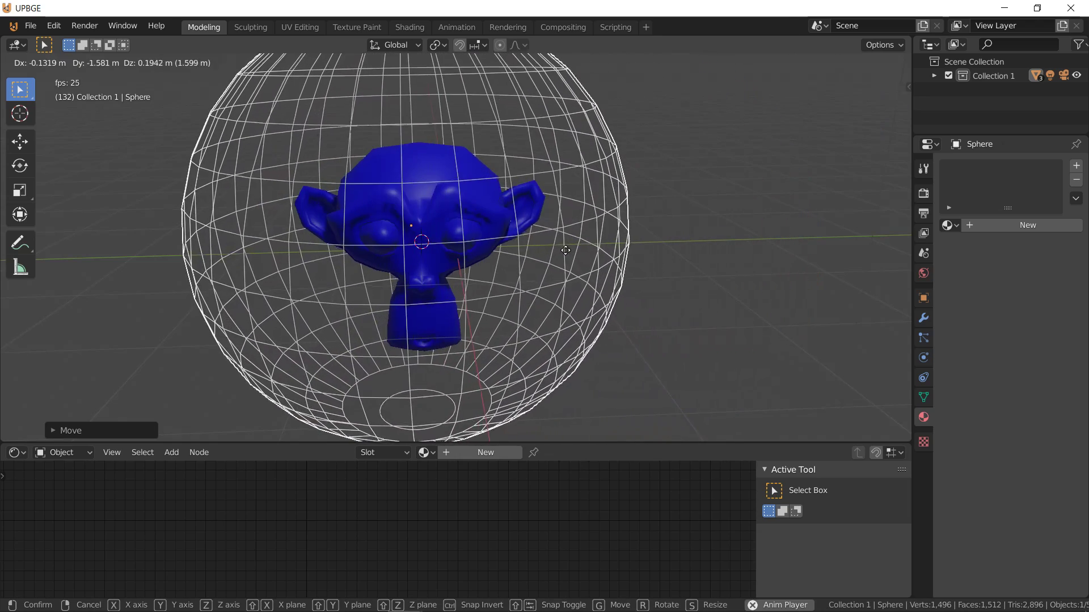
{"action": "left_click", "coordinate": [577, 251]}
{"action": "key", "text": "space"}
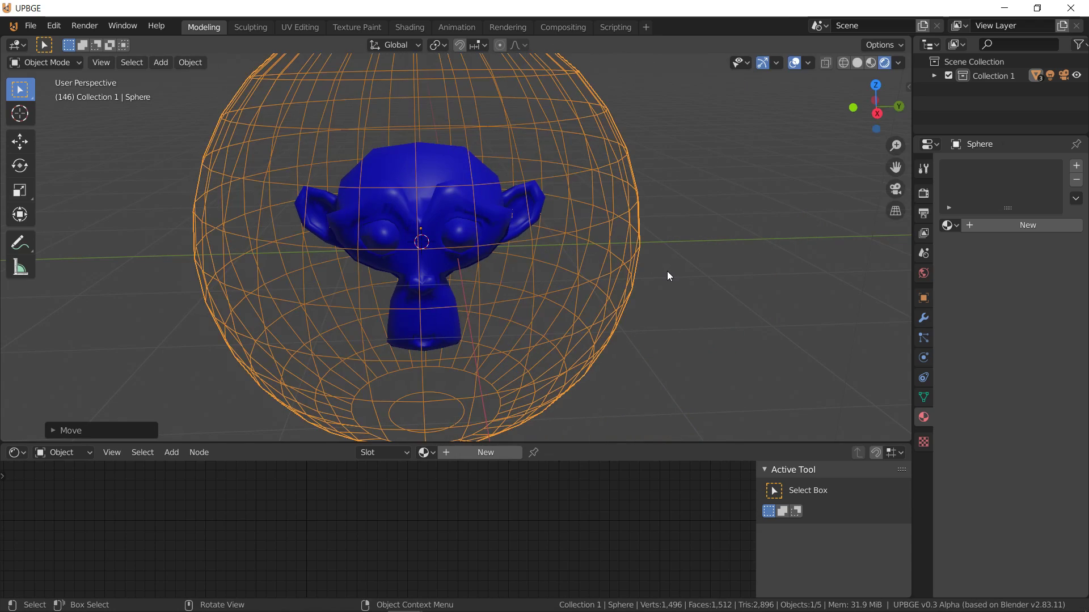
Step: Return the animation to its first frame, frame 0
{"action": "key", "text": "shift+Left"}
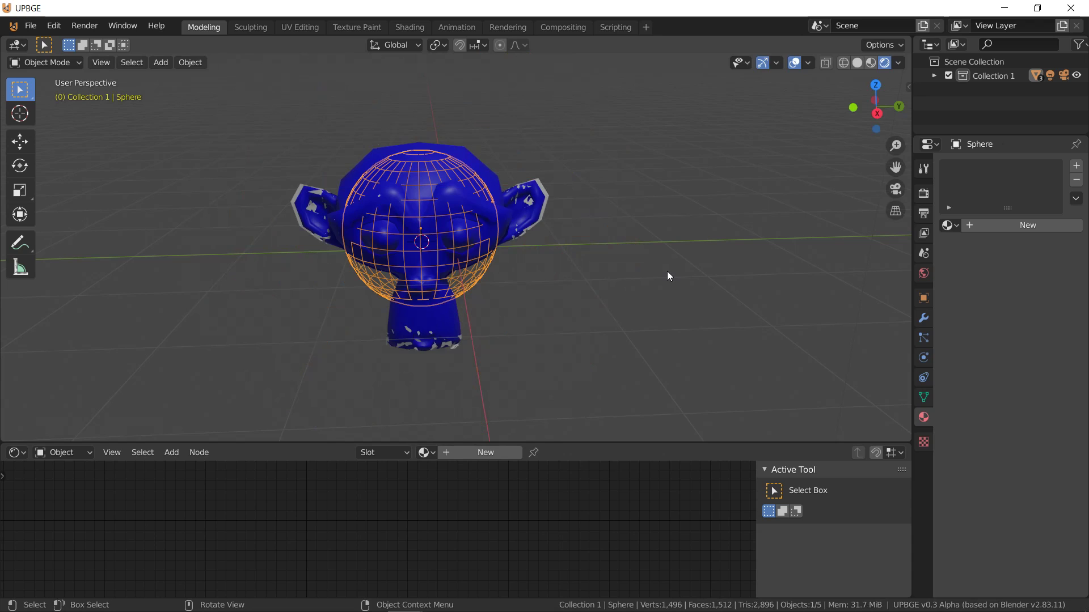
{"action": "key", "text": "g"}
{"action": "key", "text": "y"}
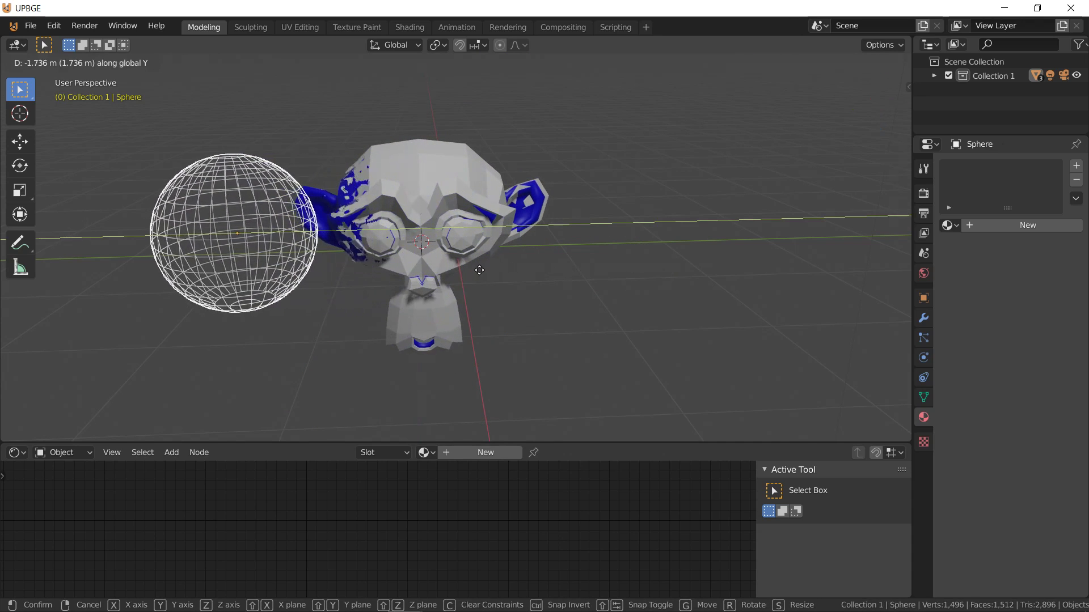
{"action": "key", "text": "Escape"}
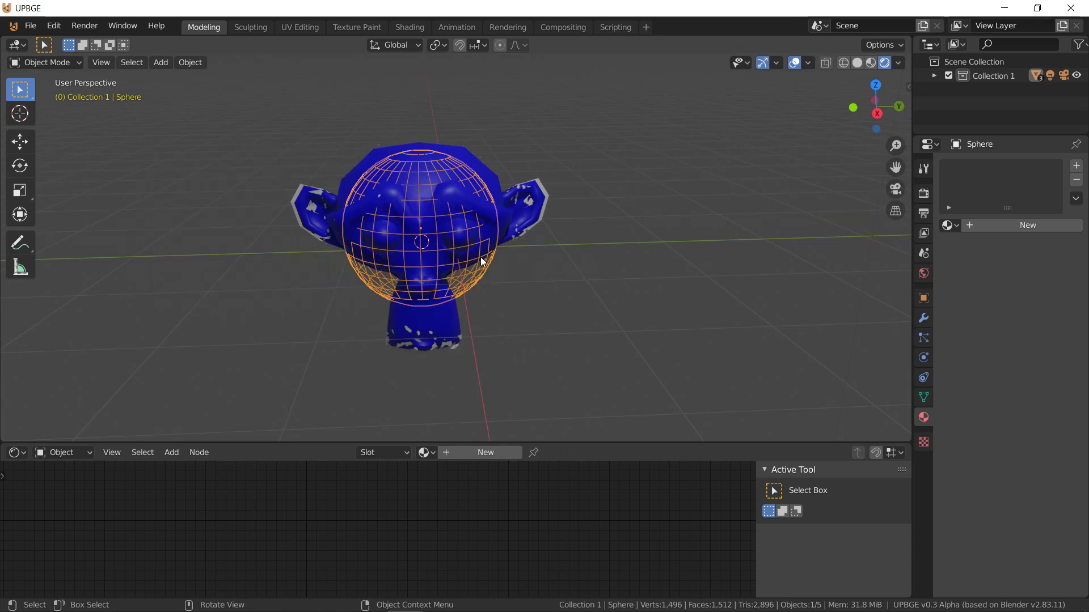
Step: Scale the sphere by a factor of 0.1 at frame 0 and keyframe its reduced size
{"action": "type", "text": "s"}
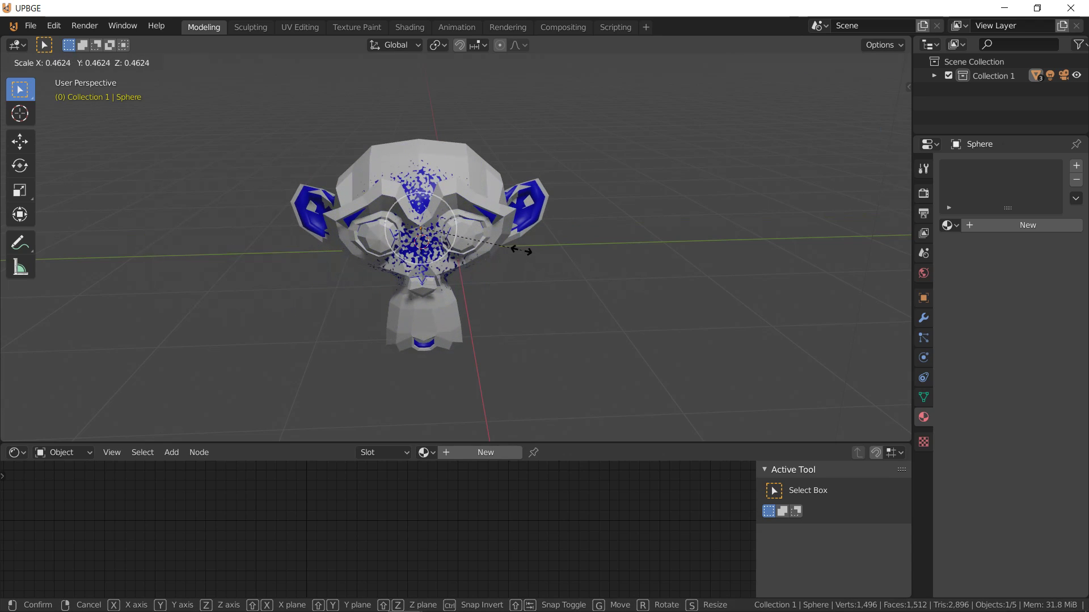
{"action": "type", "text": ".1"}
{"action": "key", "text": "Return"}
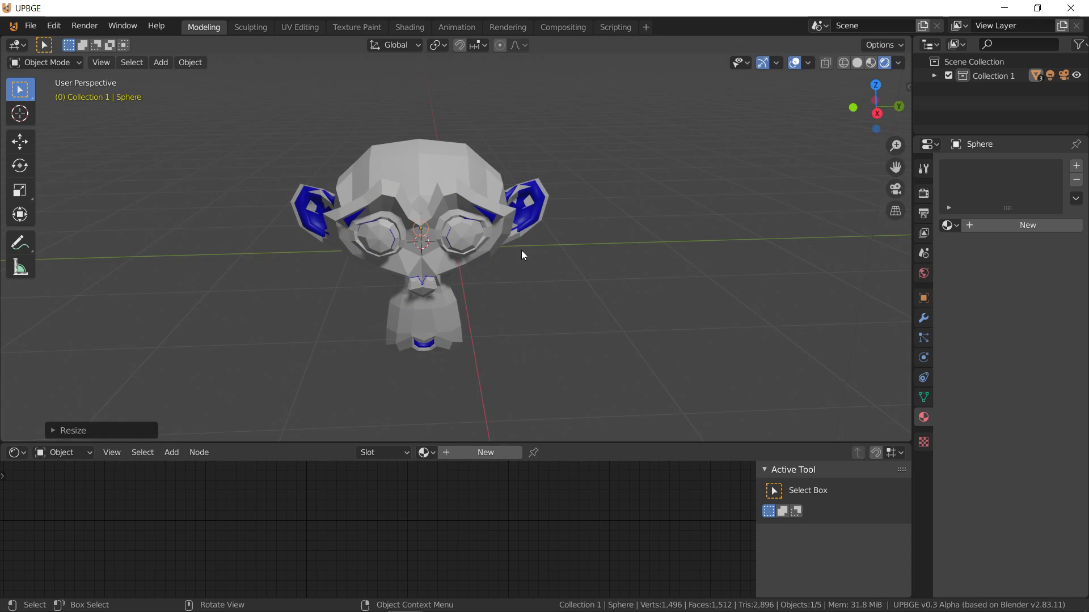
{"action": "key", "text": "i"}
{"action": "left_click", "coordinate": [522, 250]}
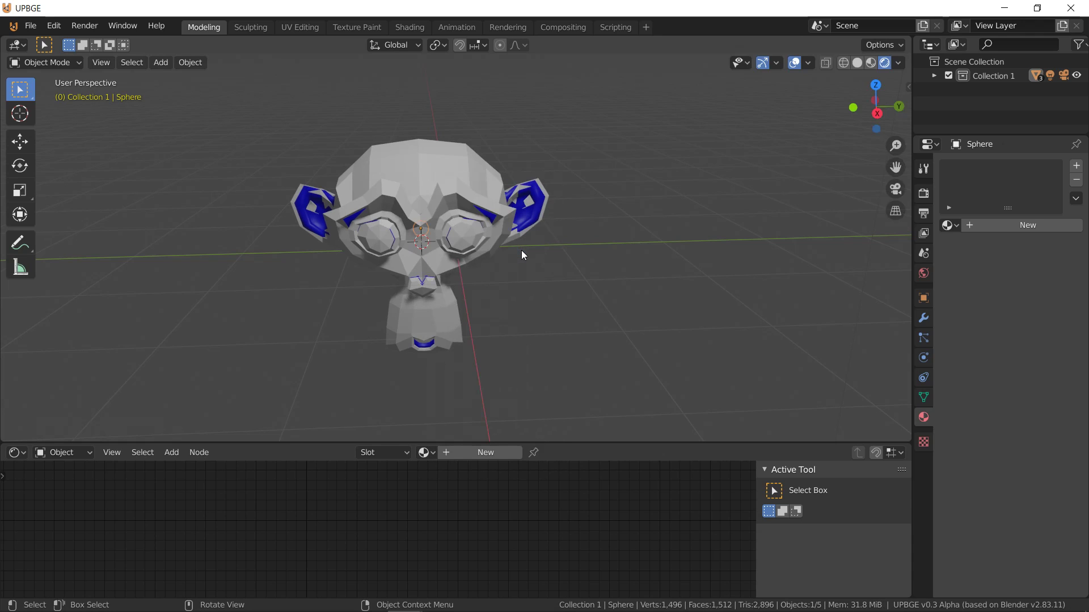
Step: Play the animation with the viewport overlays hidden to examine the dissolve spreading from the monkey's center
{"action": "key", "text": "space"}
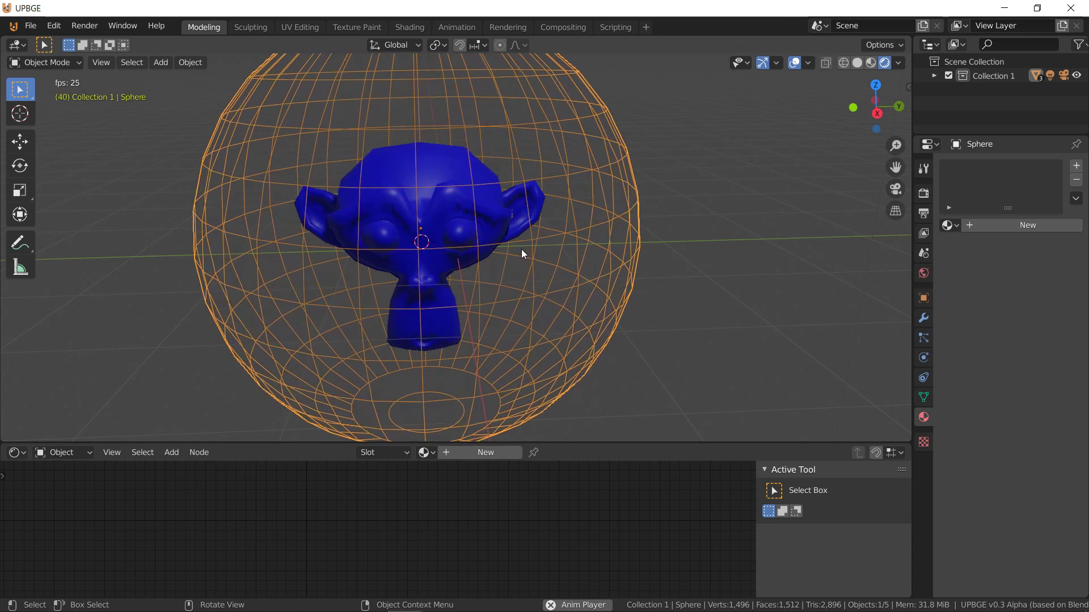
{"action": "left_click", "coordinate": [795, 63]}
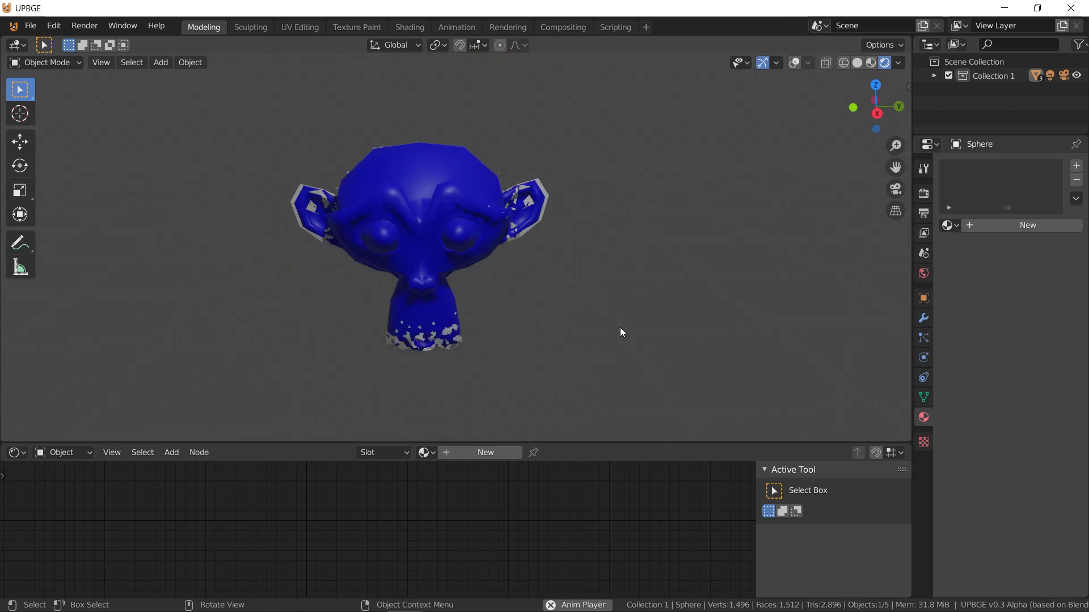